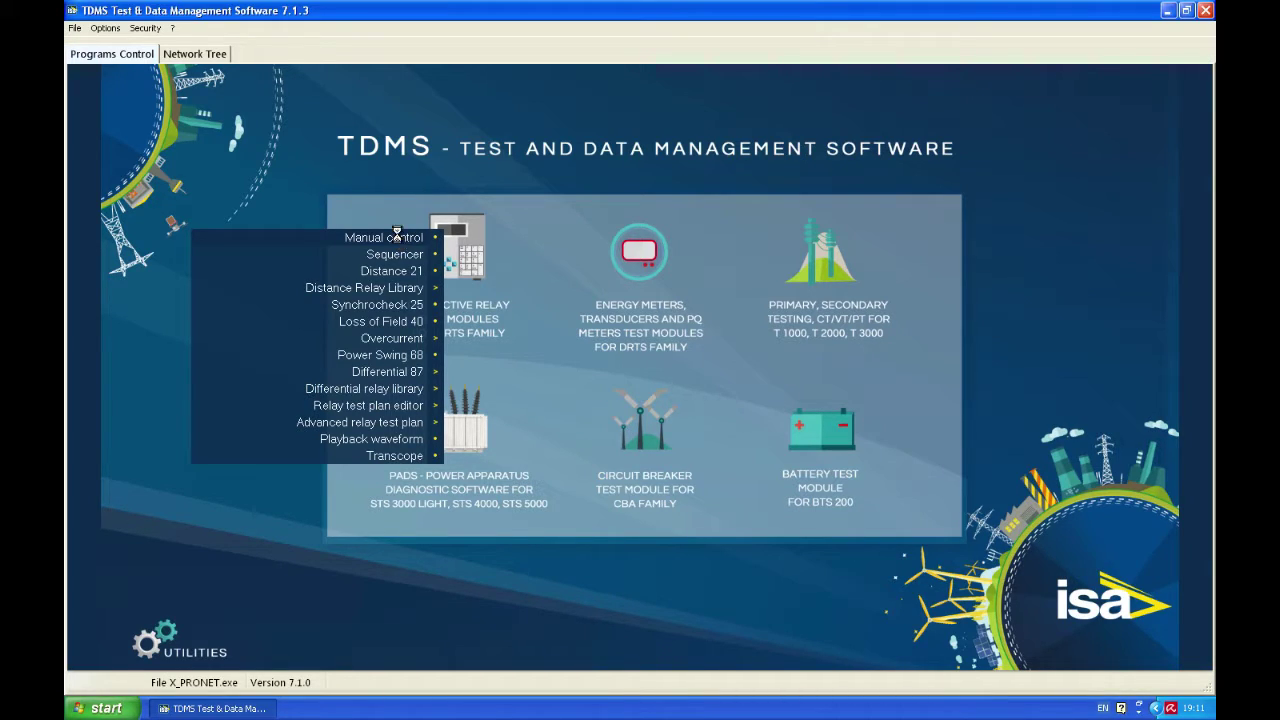
Step: Launch the Manual control module from the relay modules menu, creating a new Noname_1 test
click(397, 240)
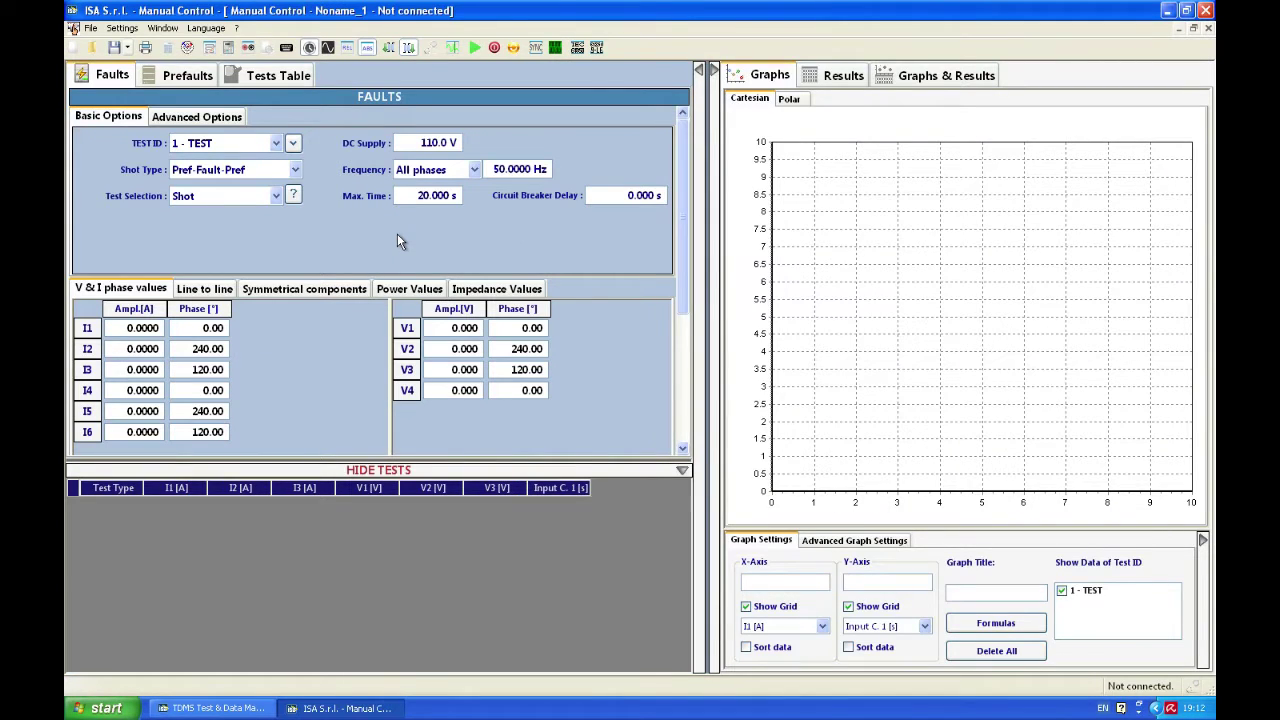
Step: Connect the Noname_1 test to the DRTS 34 test set over USB
click(432, 48)
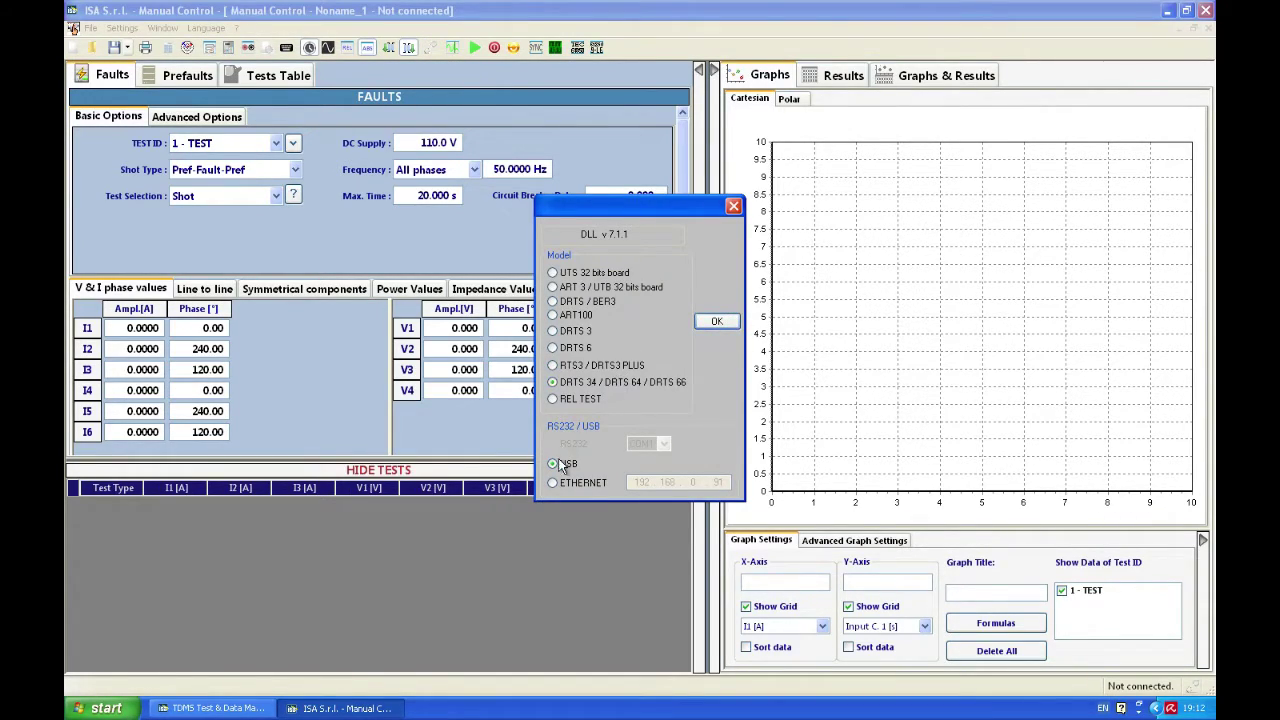
click(729, 321)
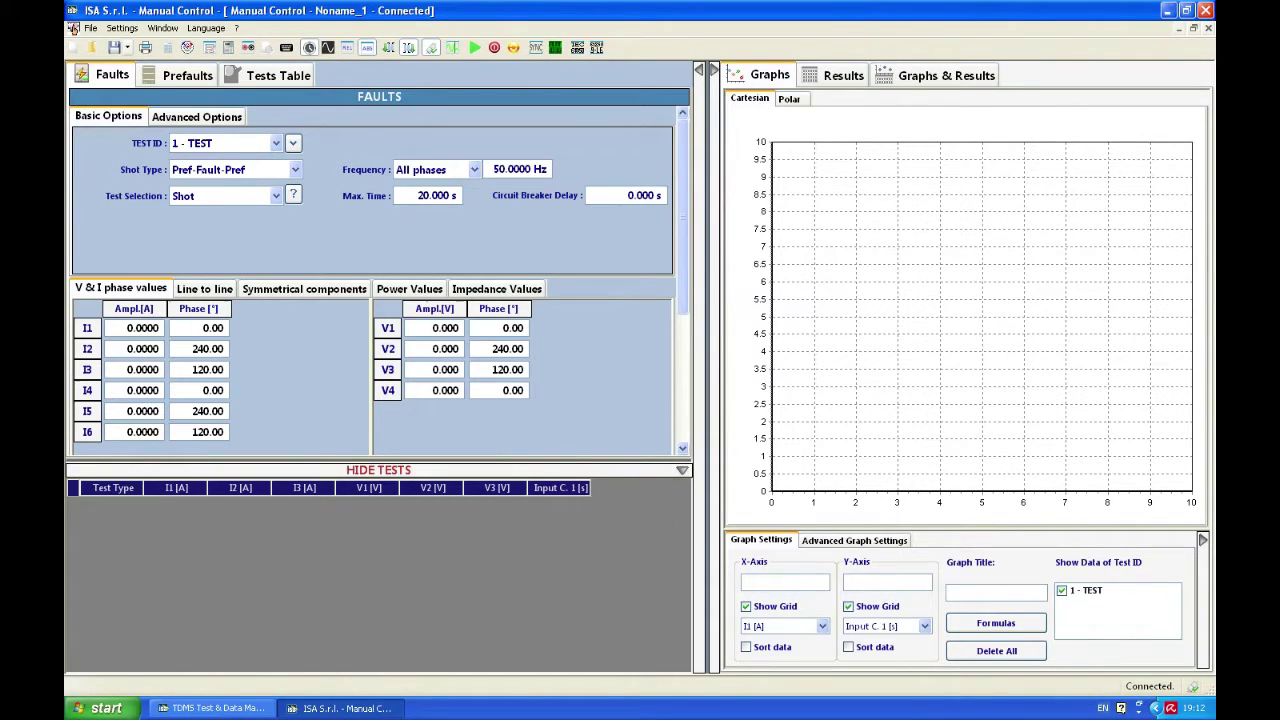
click(172, 80)
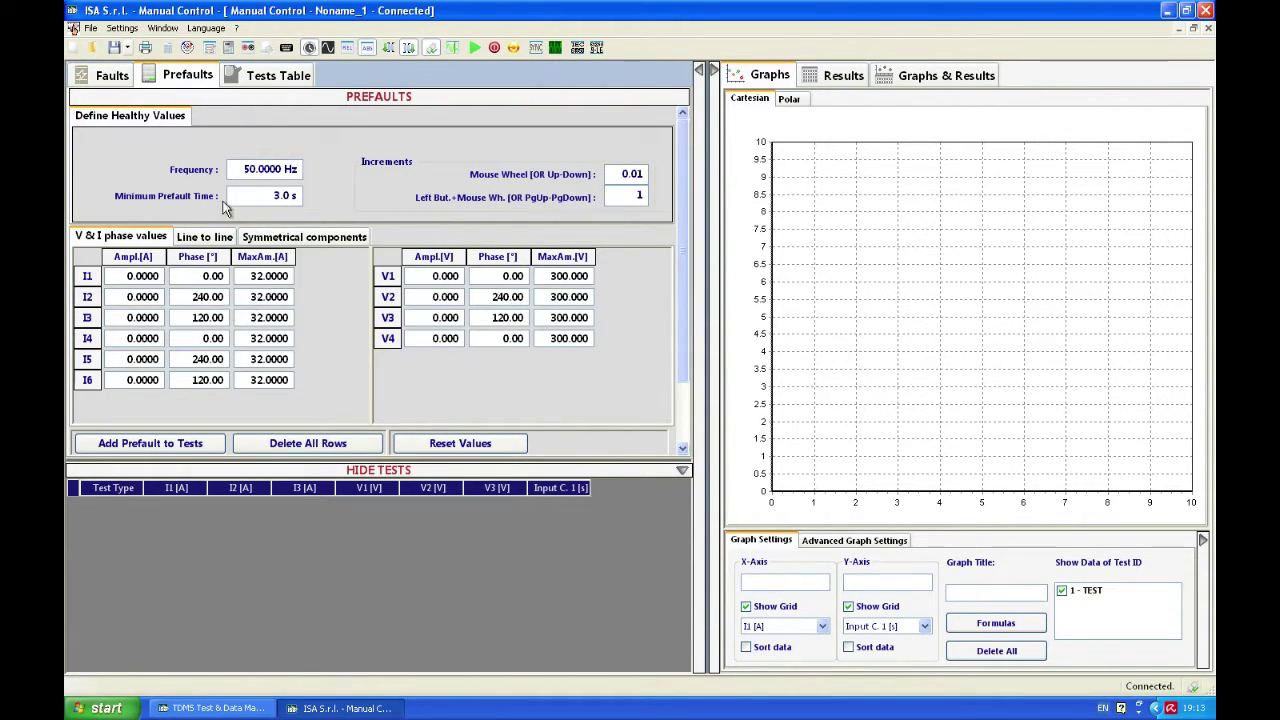
click(254, 193)
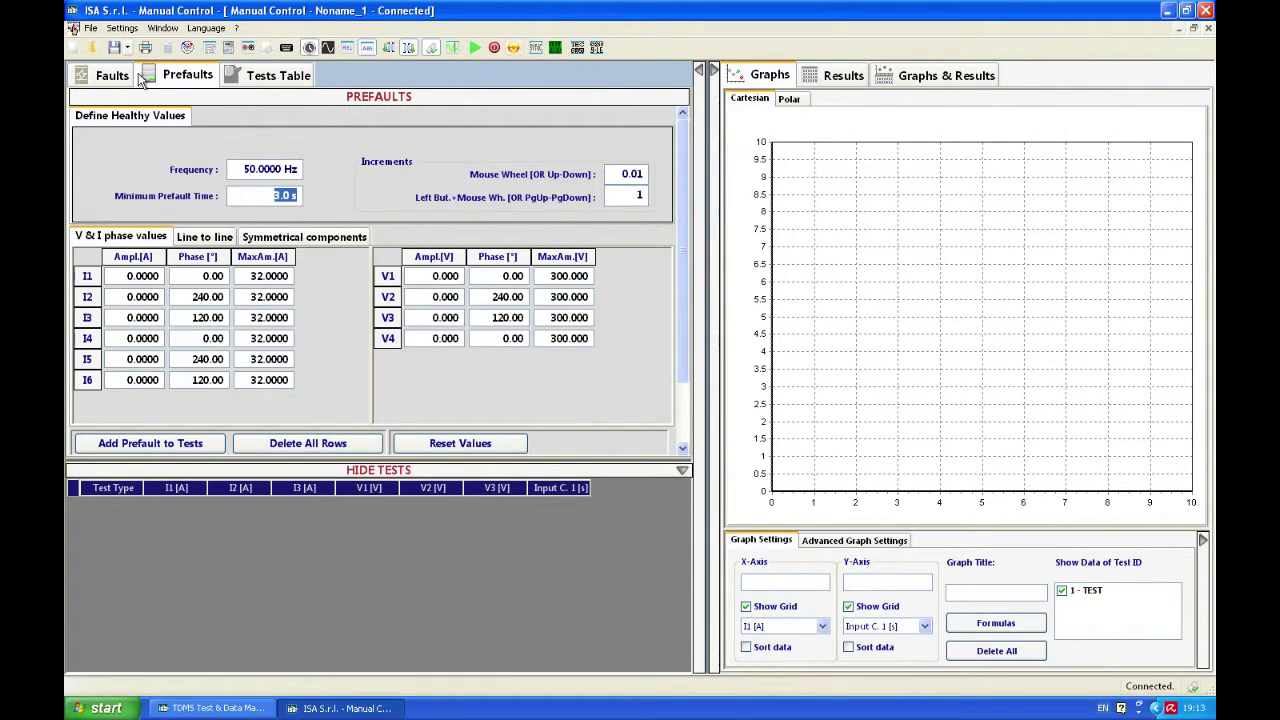
click(106, 78)
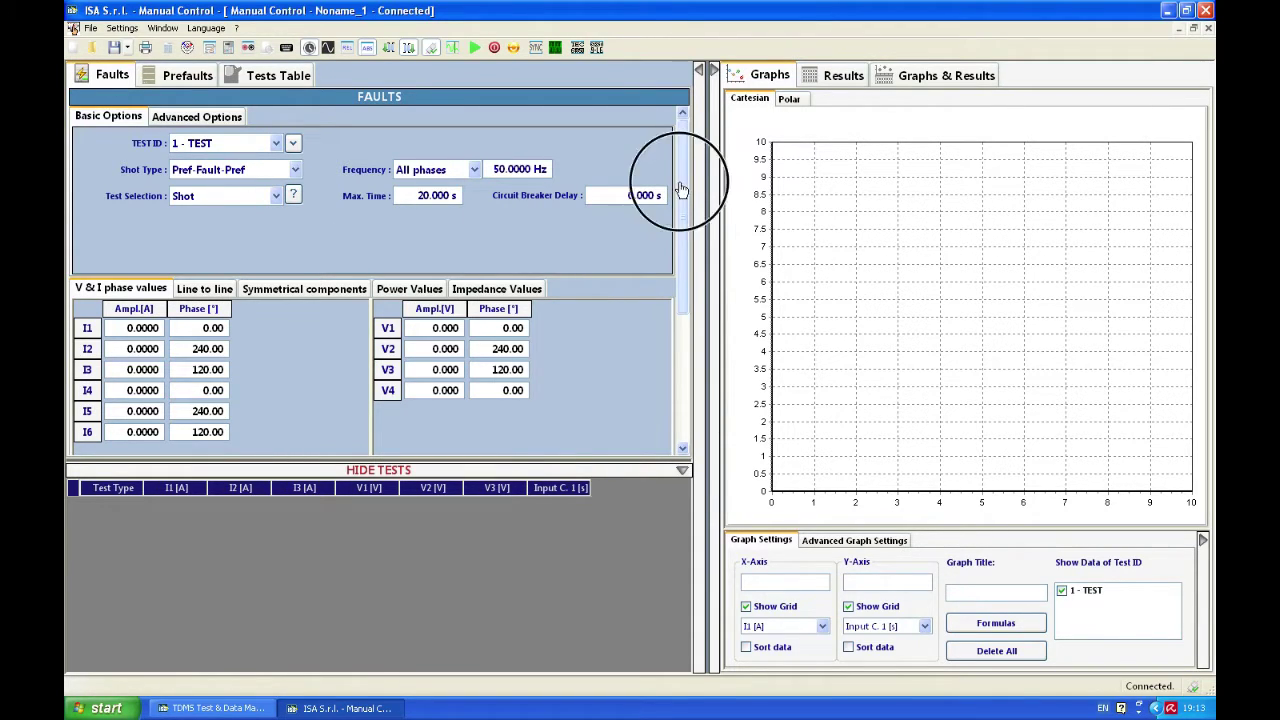
drag(684, 194, 663, 355)
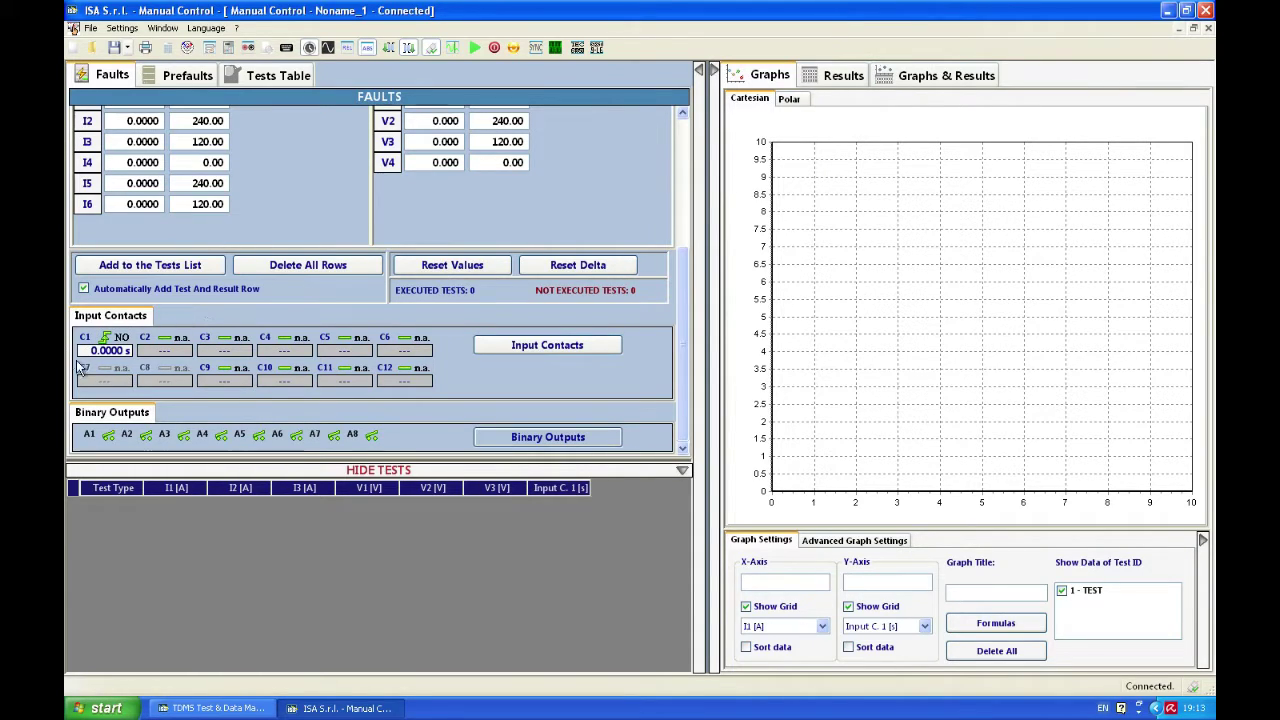
drag(683, 364, 690, 212)
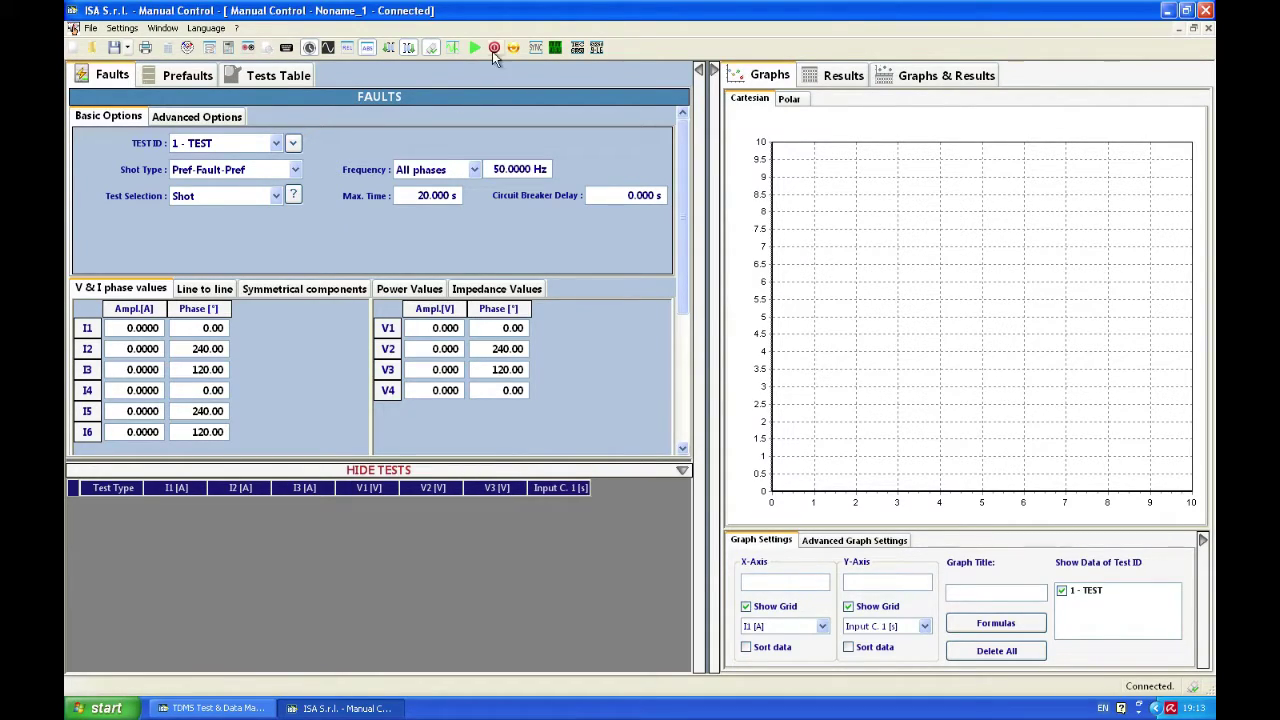
click(184, 74)
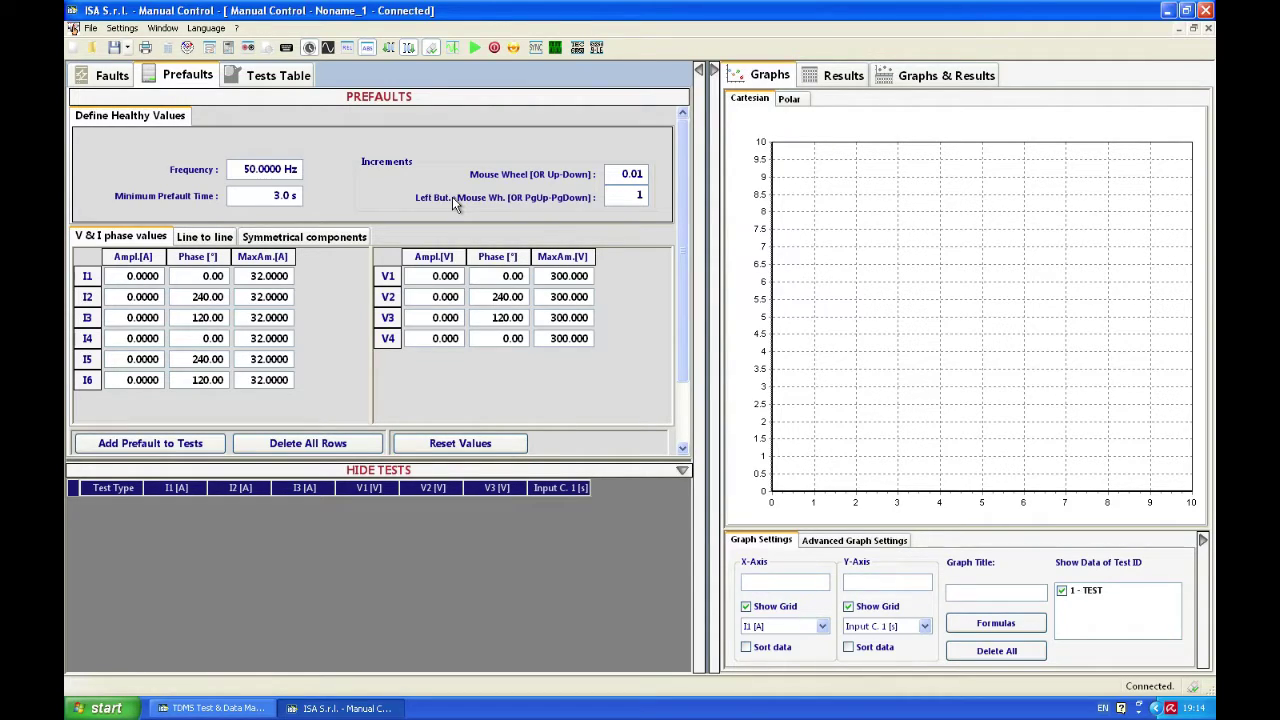
Step: Enter prefault current amplitudes I1 0.25 A, I2 0.5 A and I3 0.75 A
click(262, 195)
click(133, 276)
text(0)
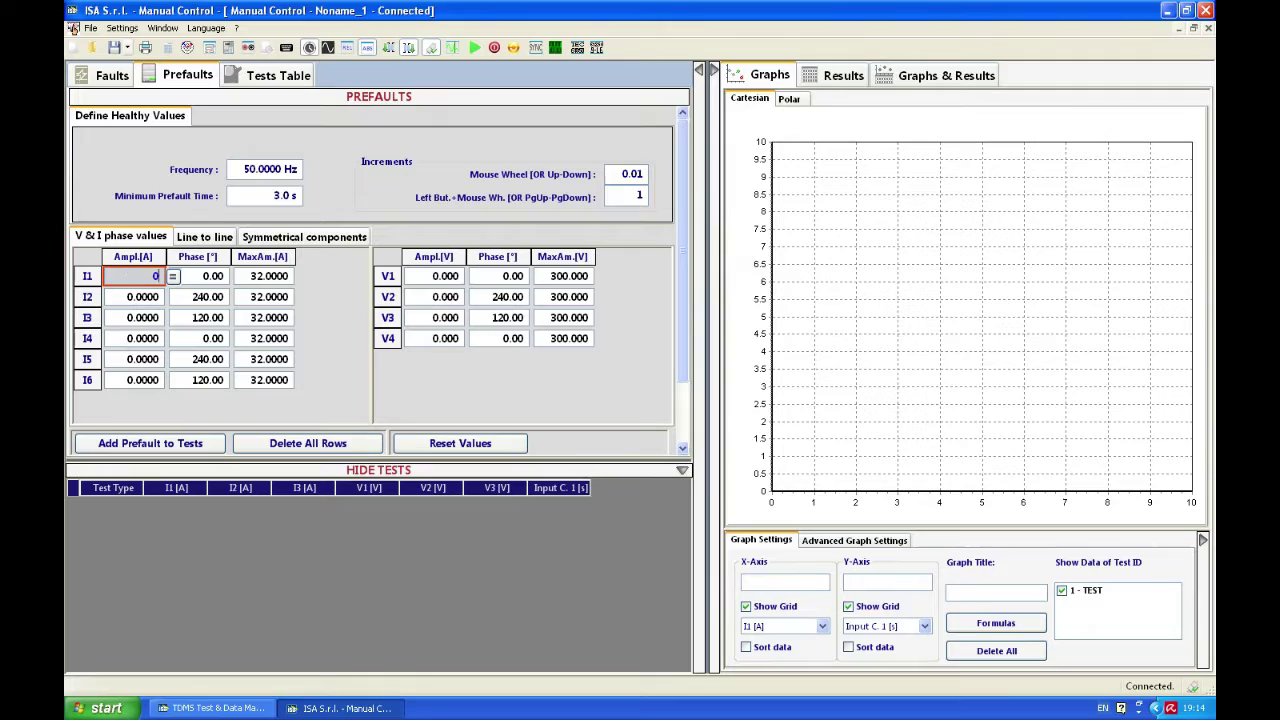
text(.25)
key(Tab)
key(Tab)
text(0.)
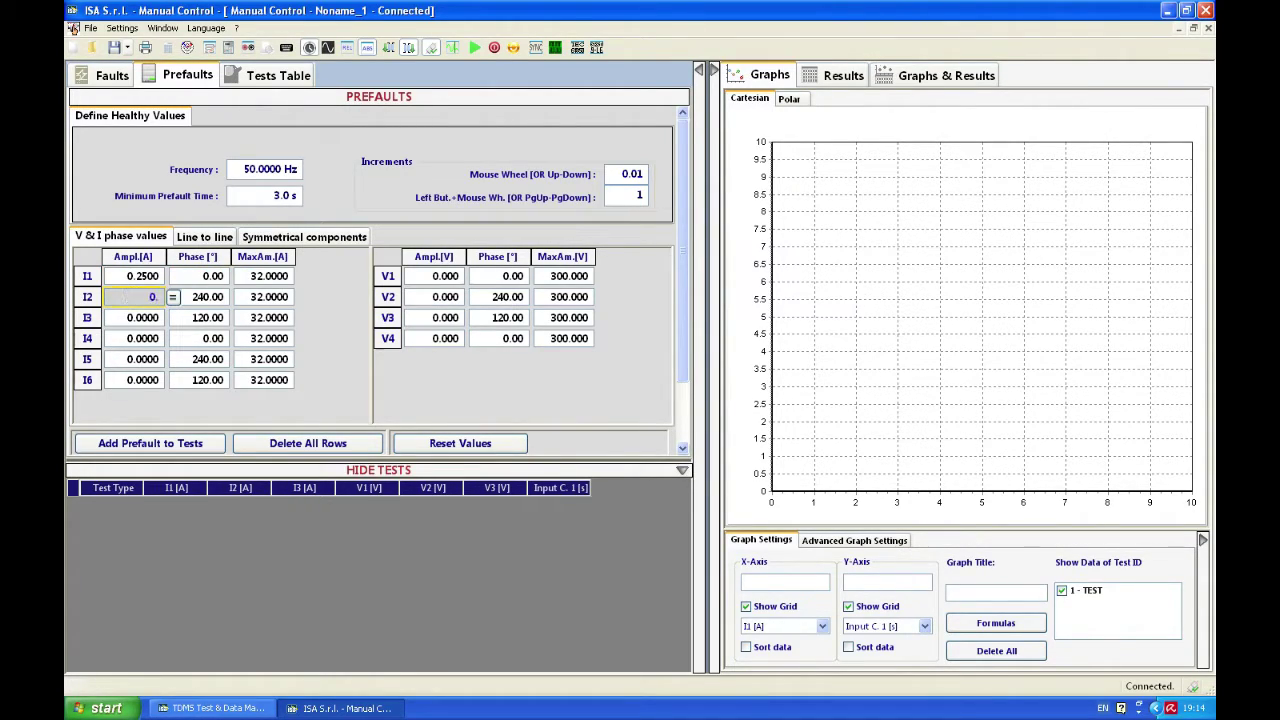
text(5)
click(133, 319)
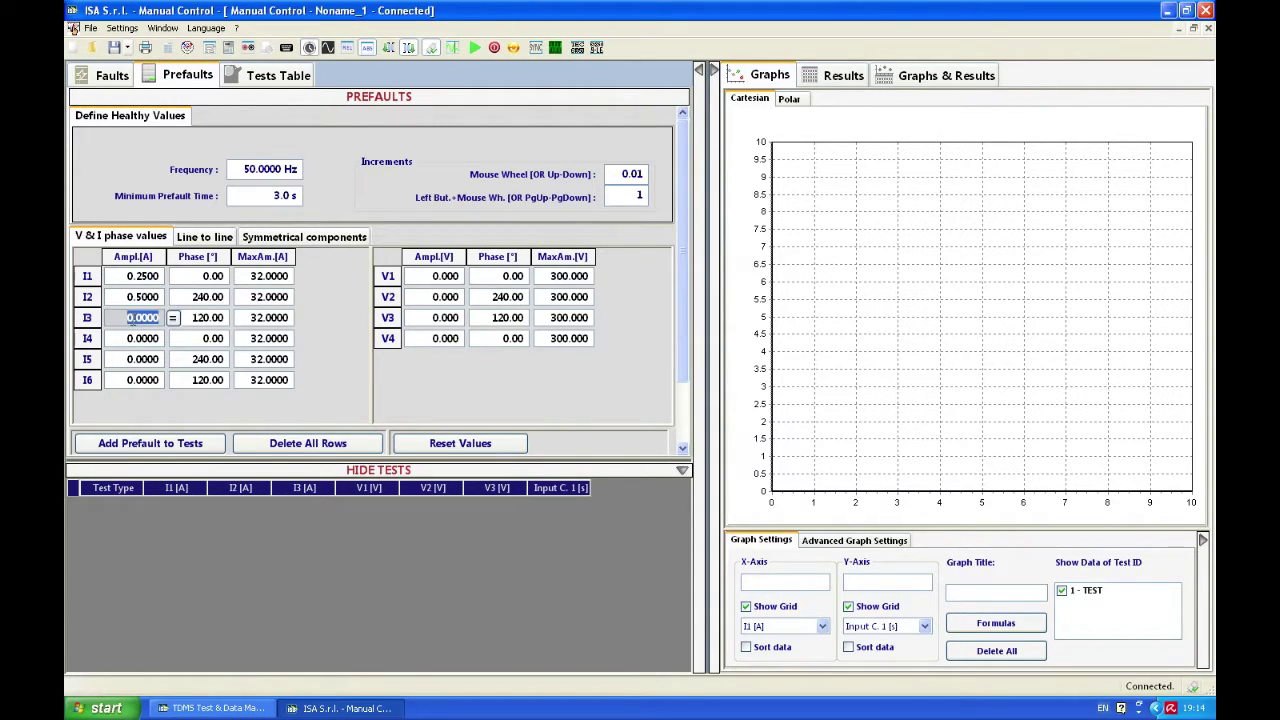
text(0.75)
click(131, 339)
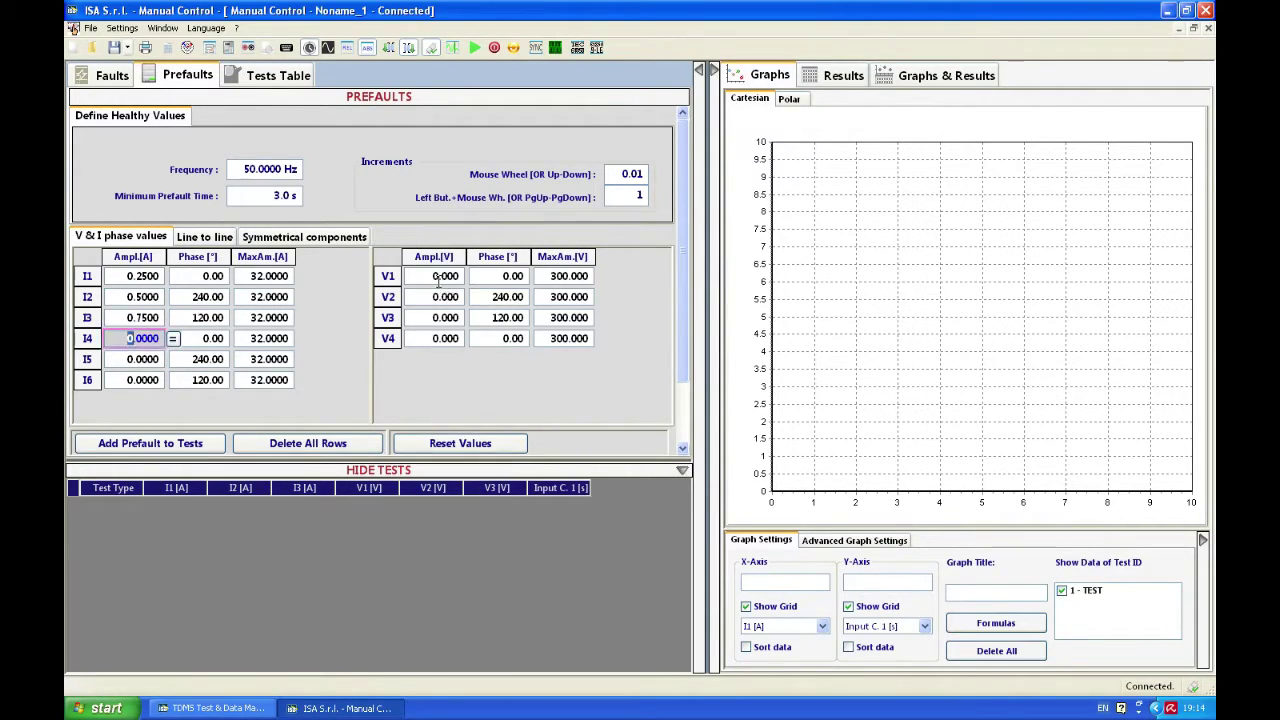
Step: Enter prefault voltage amplitudes V1 60 V, V2 30 V and V3 15 V
click(440, 279)
text(60)
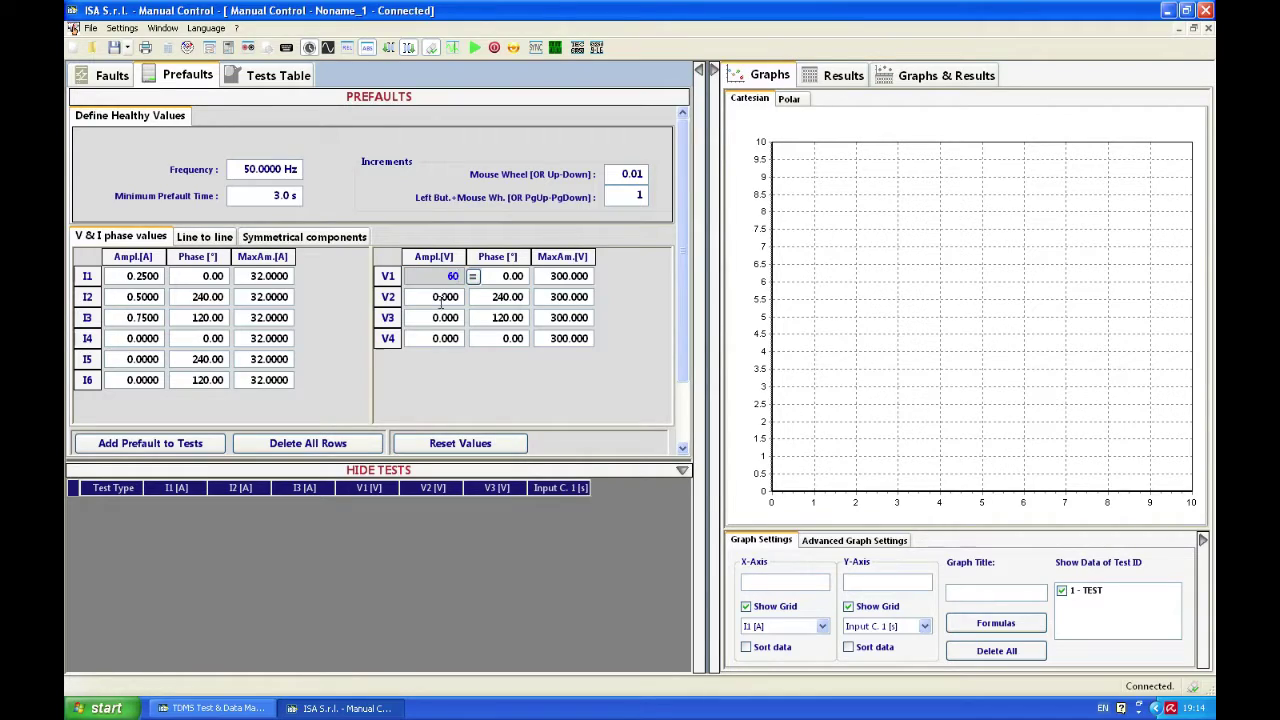
click(437, 297)
text(30)
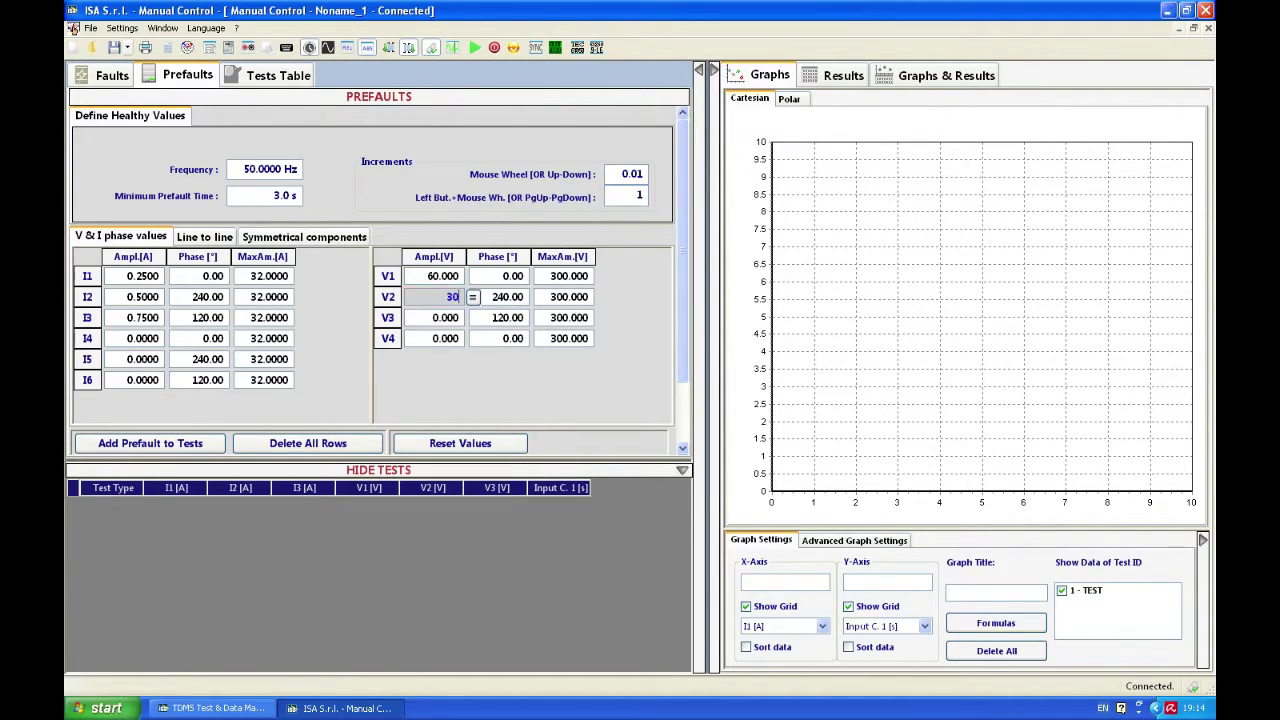
click(437, 317)
text(15)
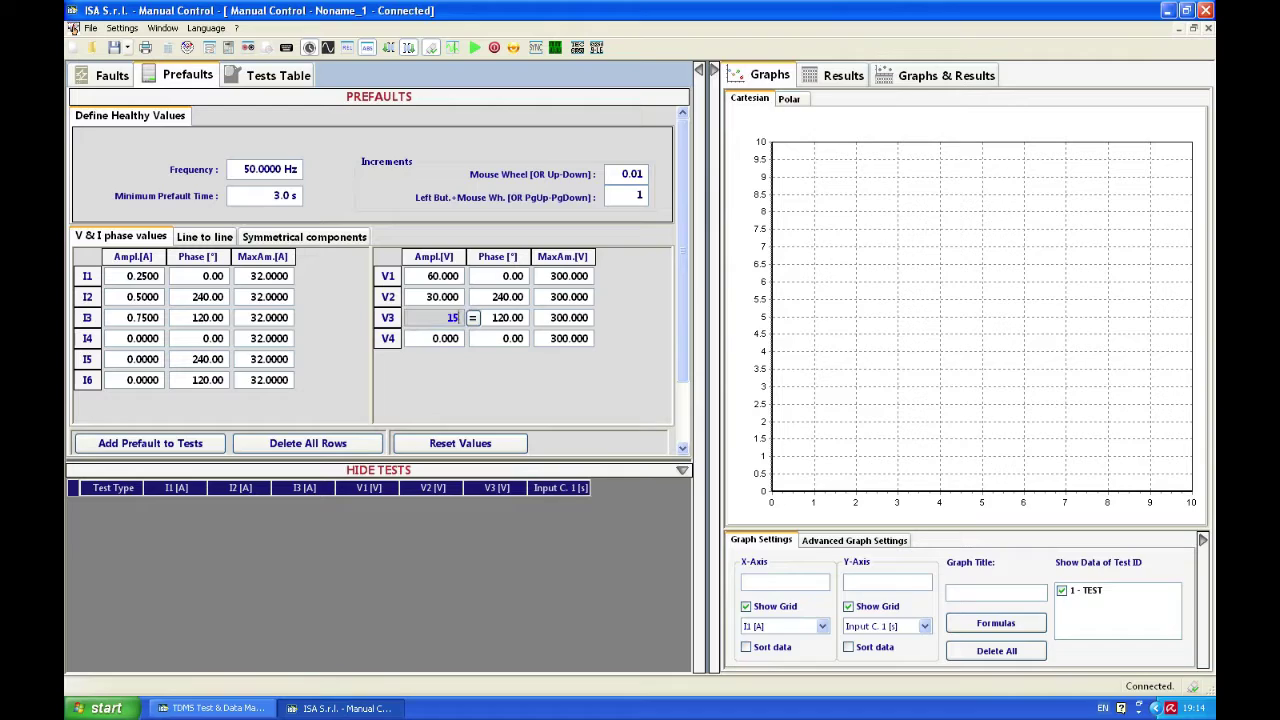
key(Tab)
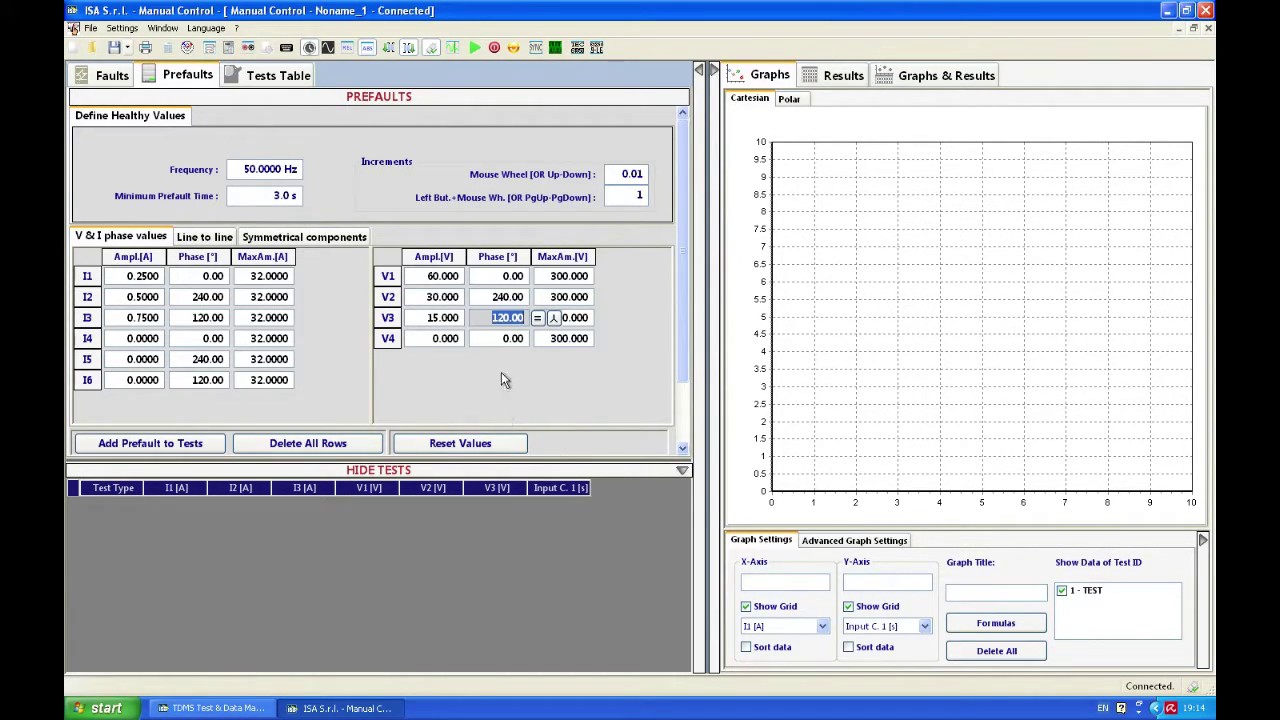
Step: Generate a Prefault row carrying 0.25, 0.5, 0.75 A and 60, 30, 15 V in the tests table
click(453, 48)
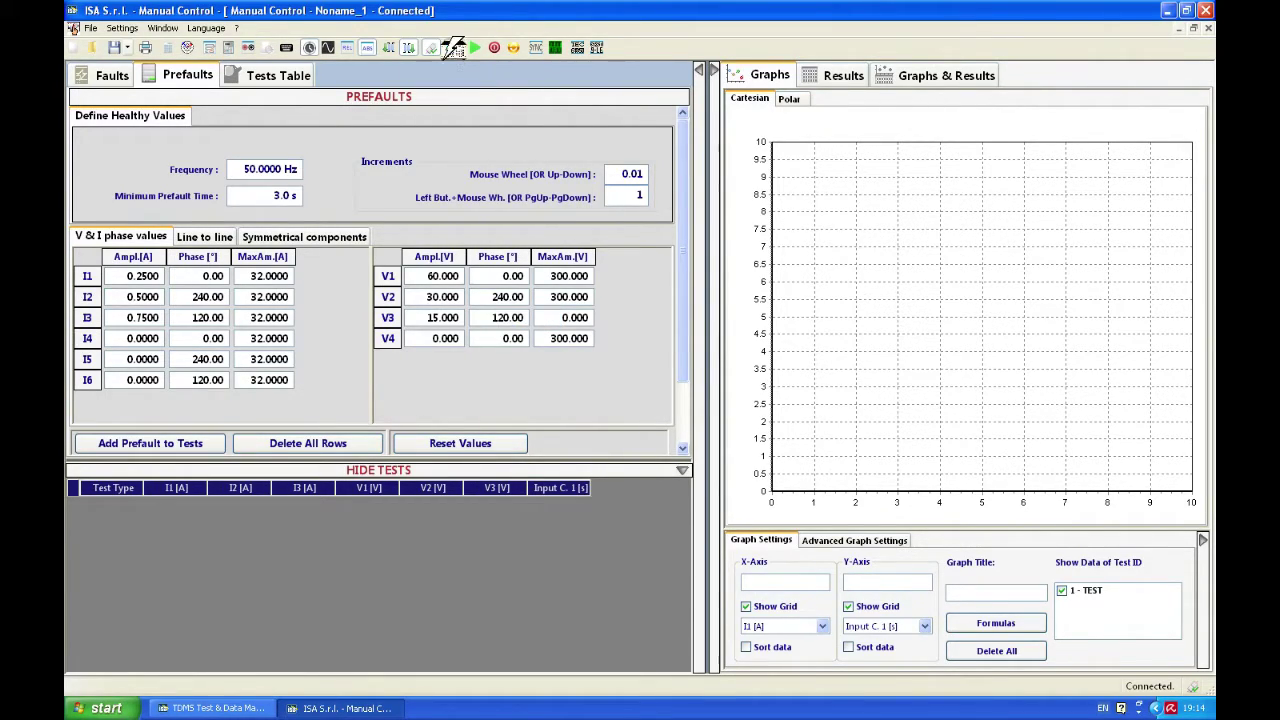
click(453, 48)
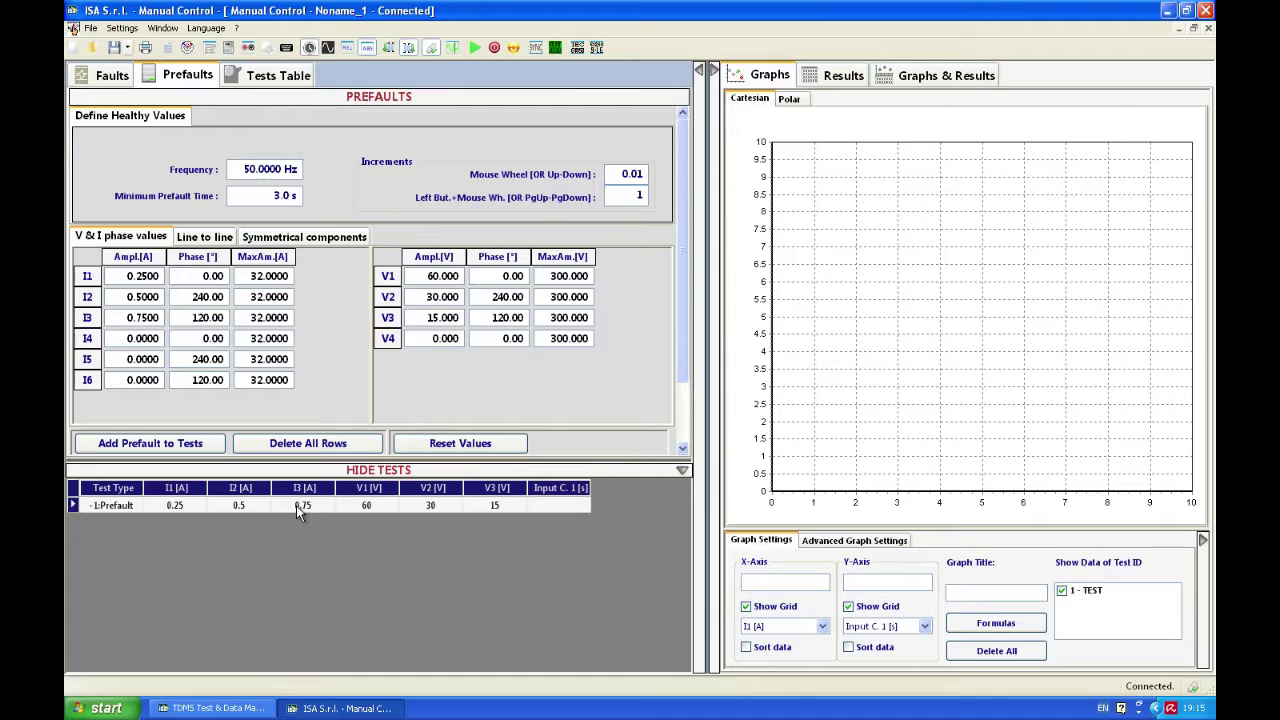
Step: Set I1 to 0.5 A and V1 to 57.735 V, copying each to all three phases
click(130, 276)
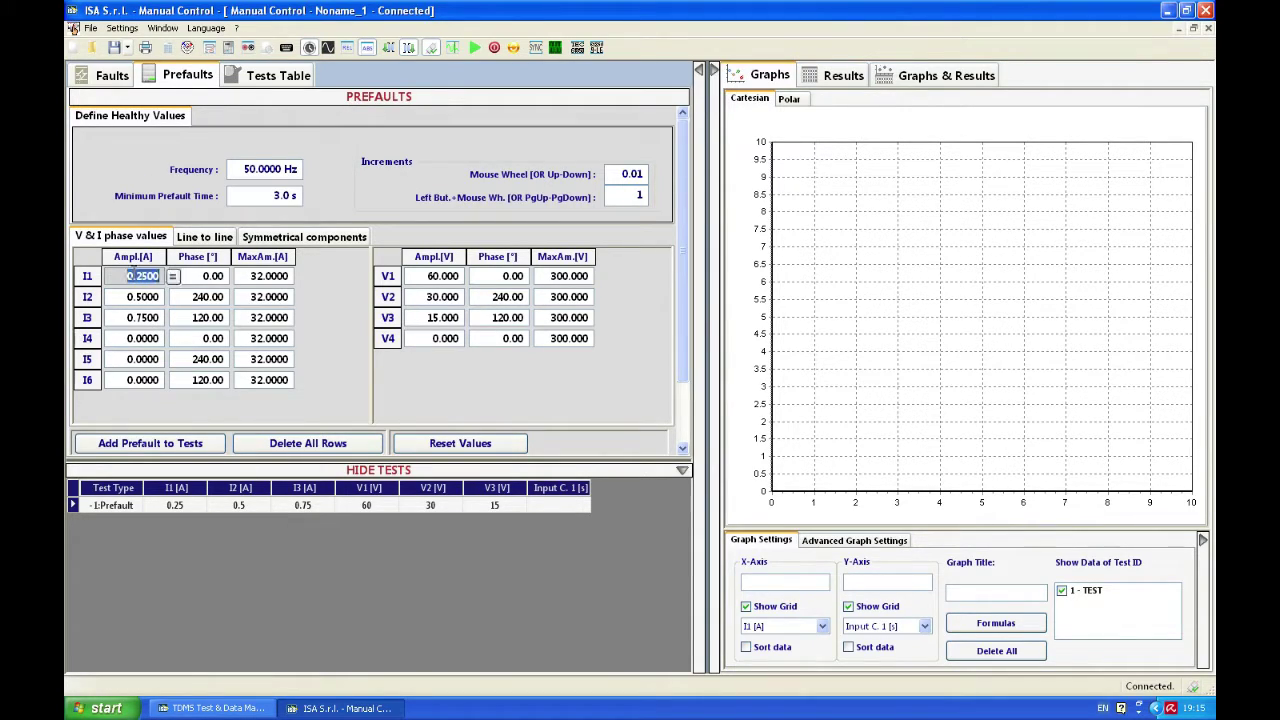
text(0.5)
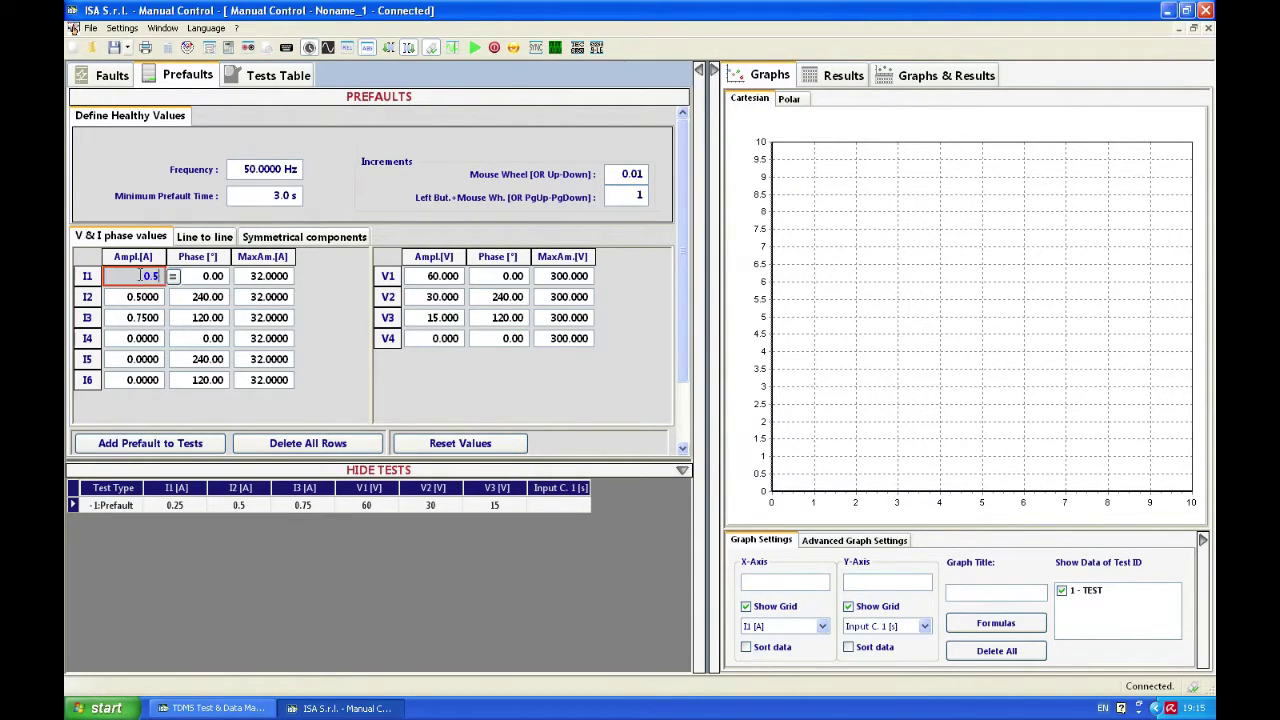
click(174, 277)
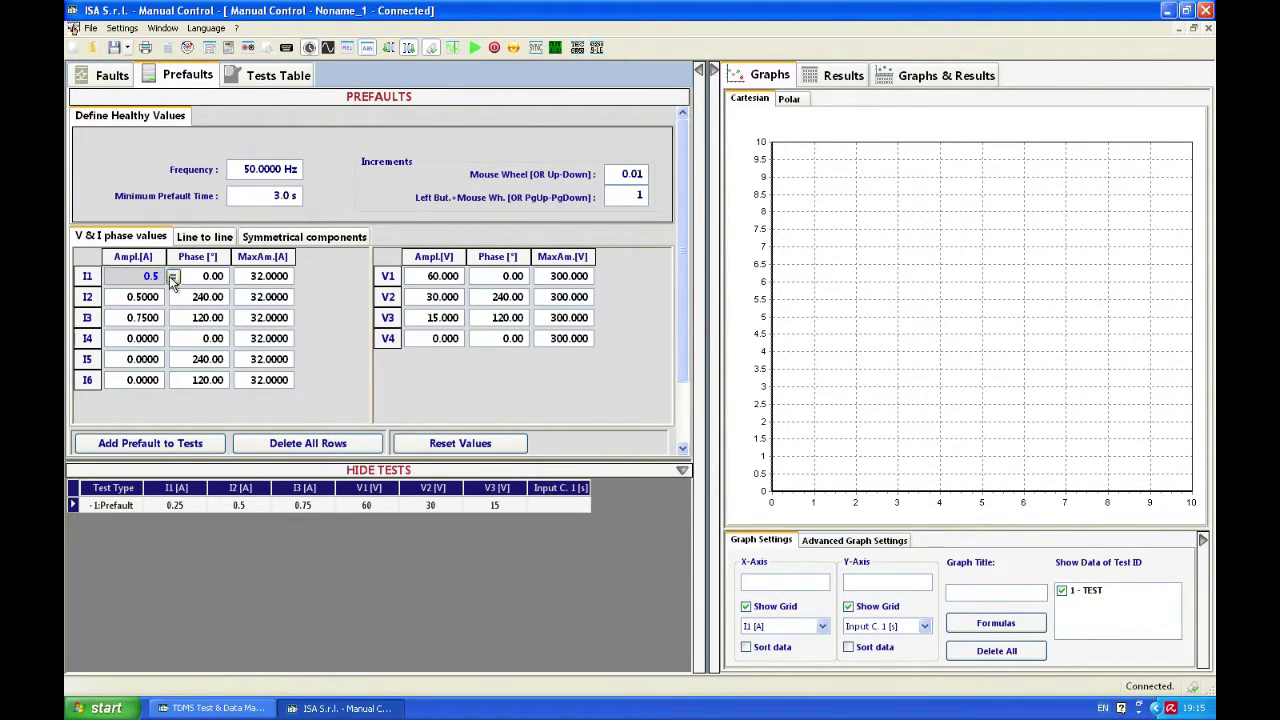
click(440, 276)
text(57)
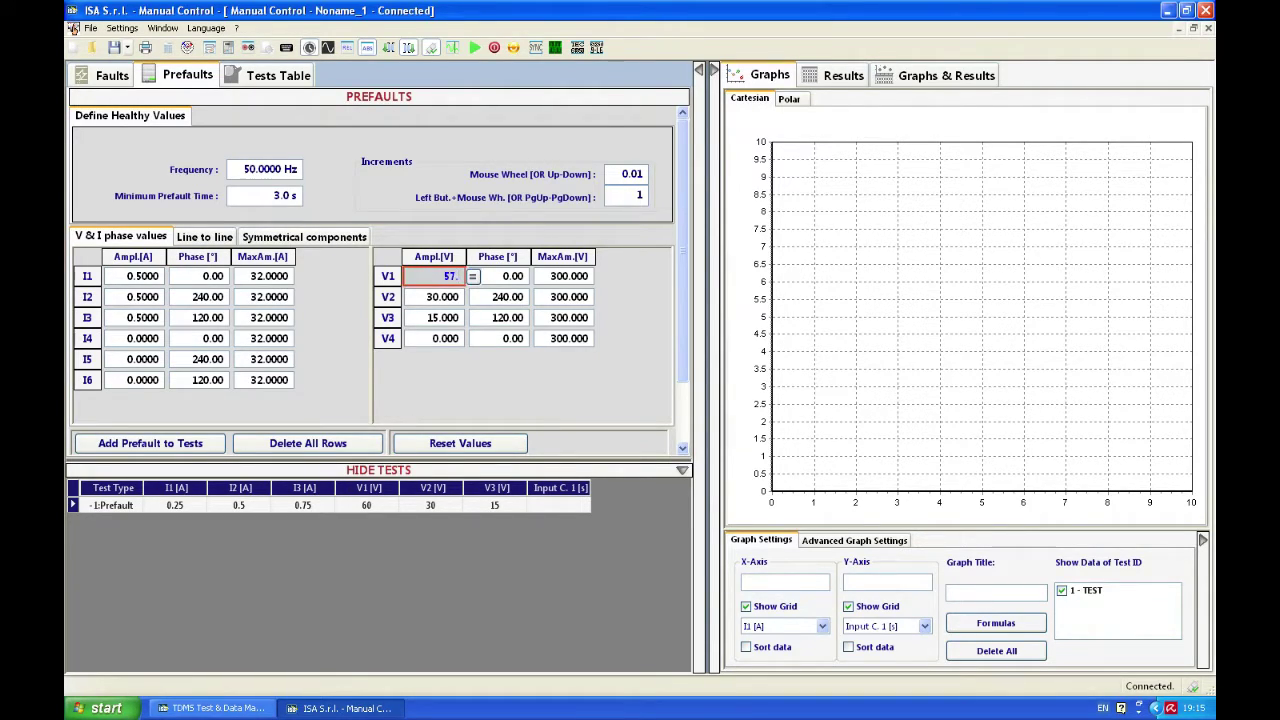
text(.735)
click(473, 277)
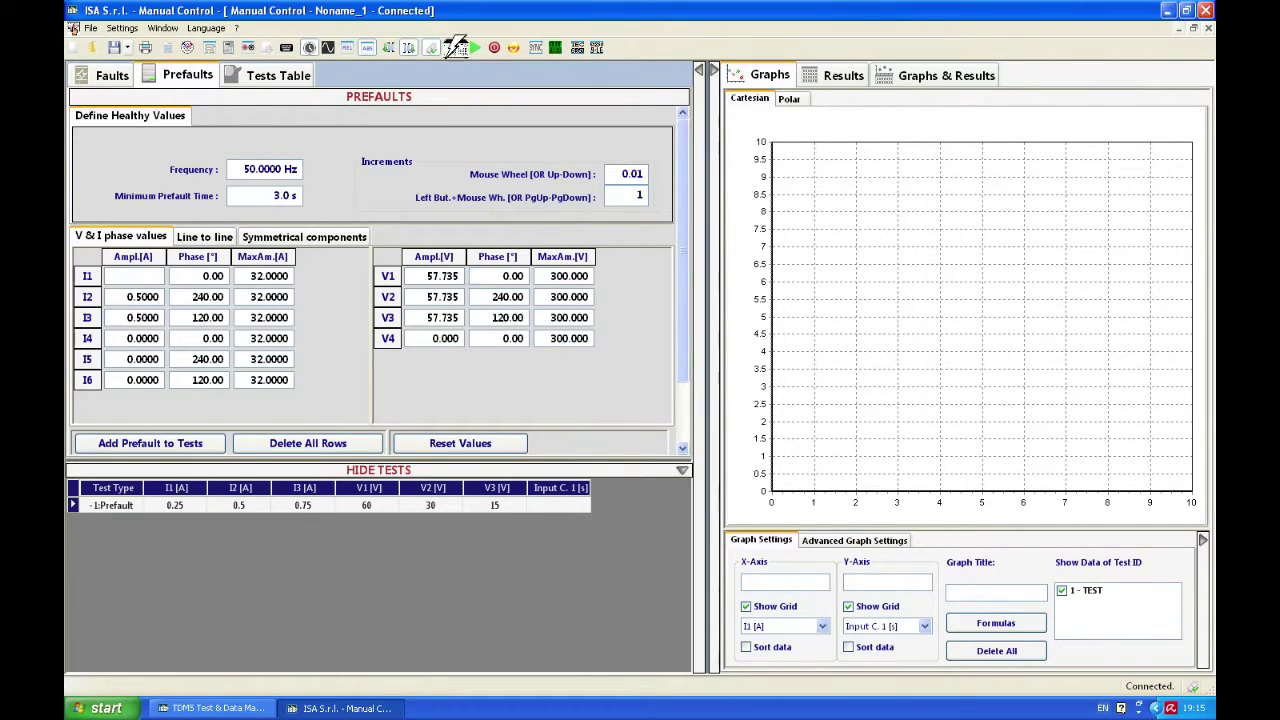
Step: Regenerate the Prefault row so it carries the balanced 0.5 A and 57.735 V values
click(456, 49)
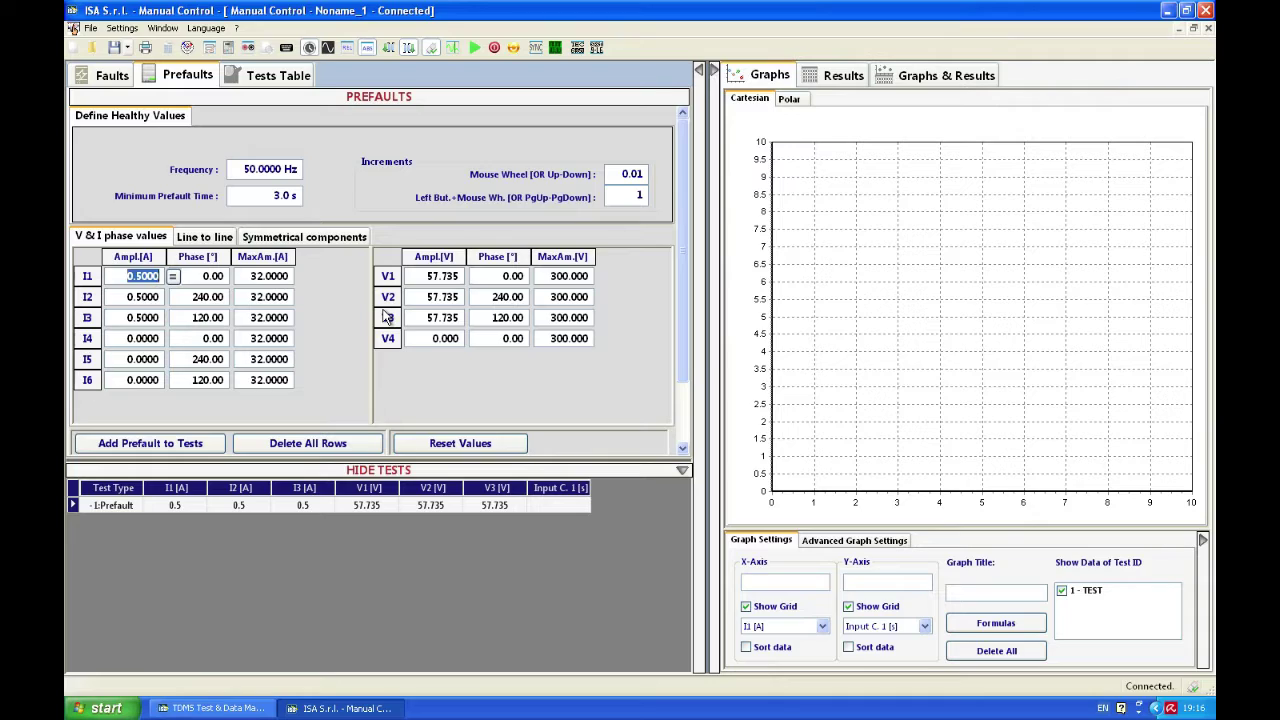
click(515, 48)
Step: On the Faults page, set 8 A fault current on I1–I3, leaving fault voltages at 0 V
click(114, 78)
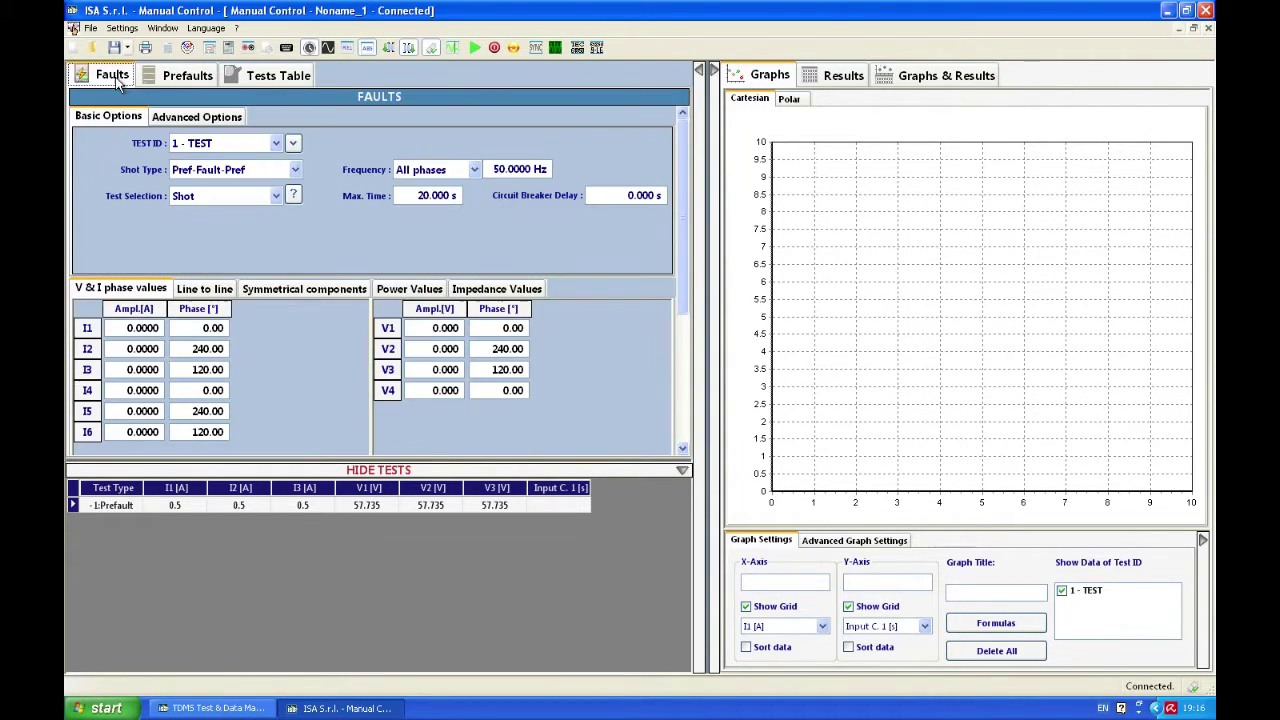
click(130, 328)
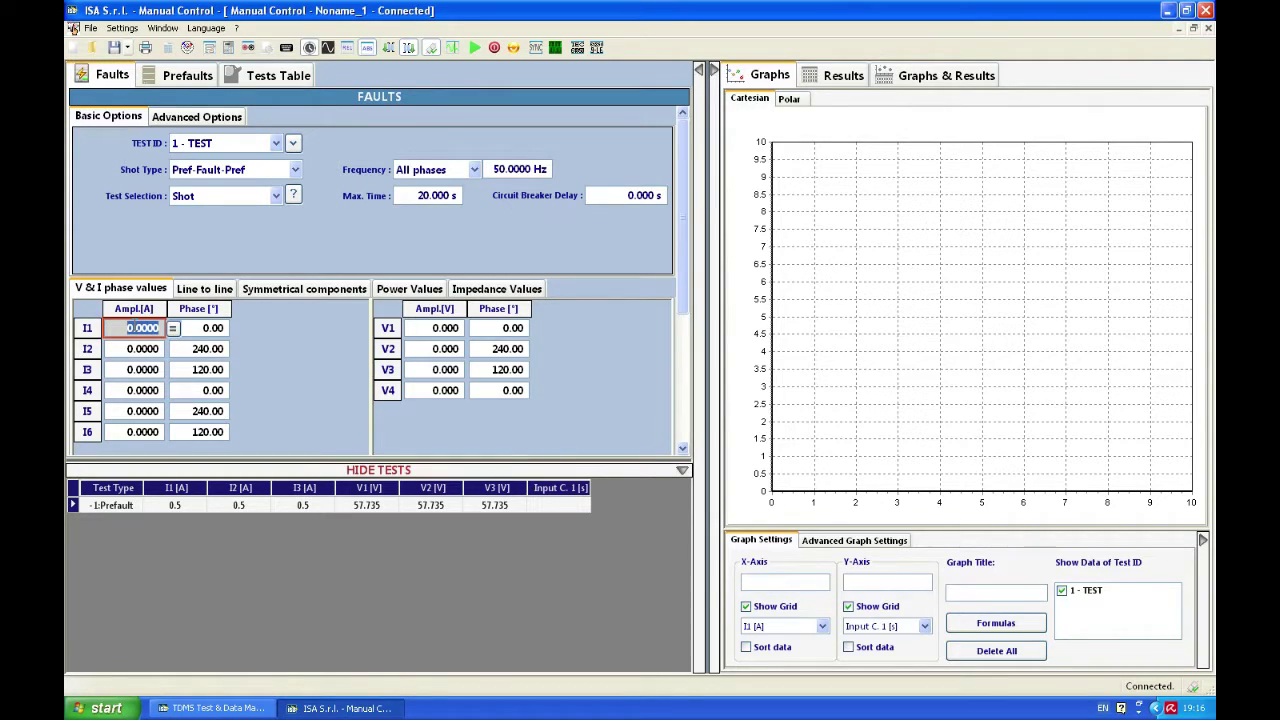
text(8)
click(172, 328)
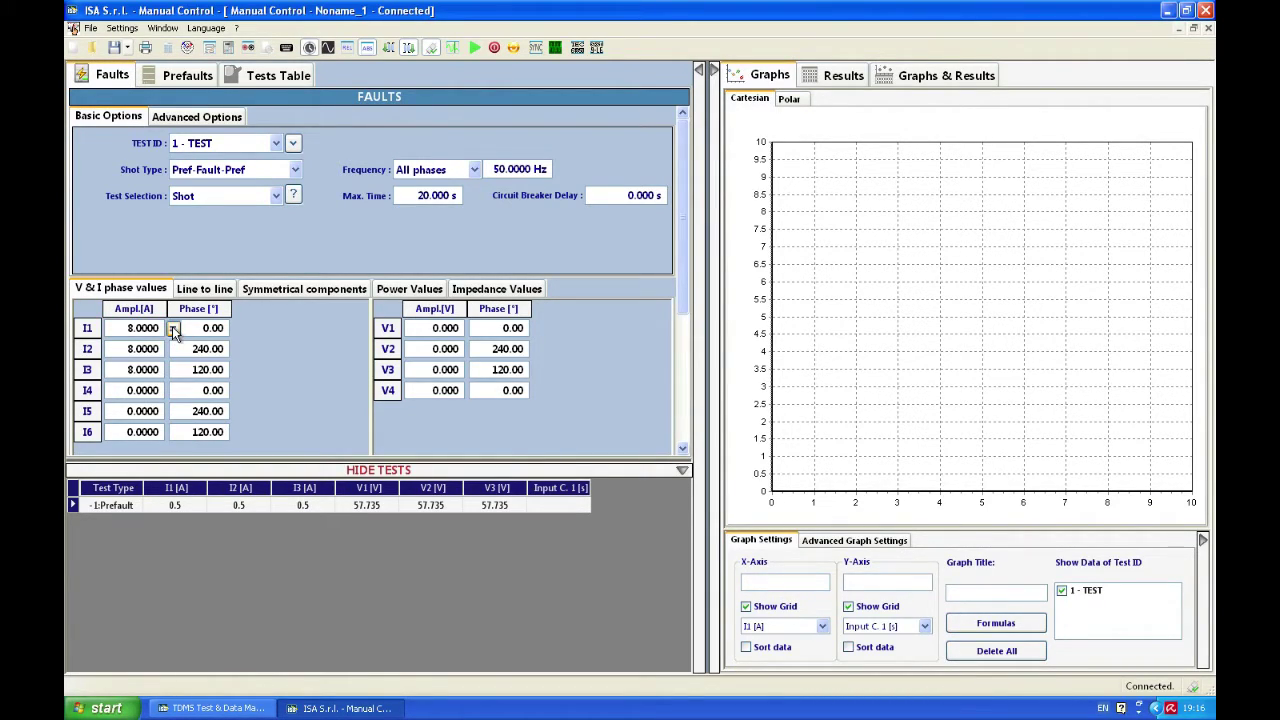
click(425, 327)
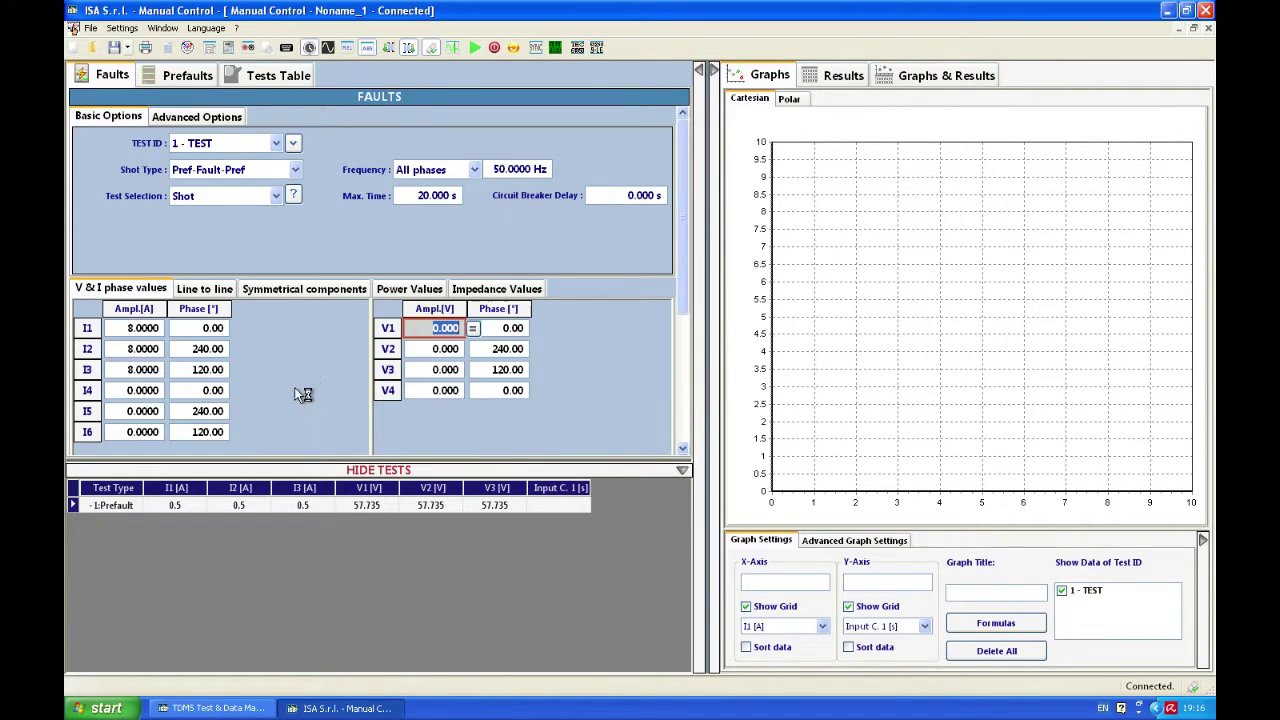
drag(682, 244, 686, 368)
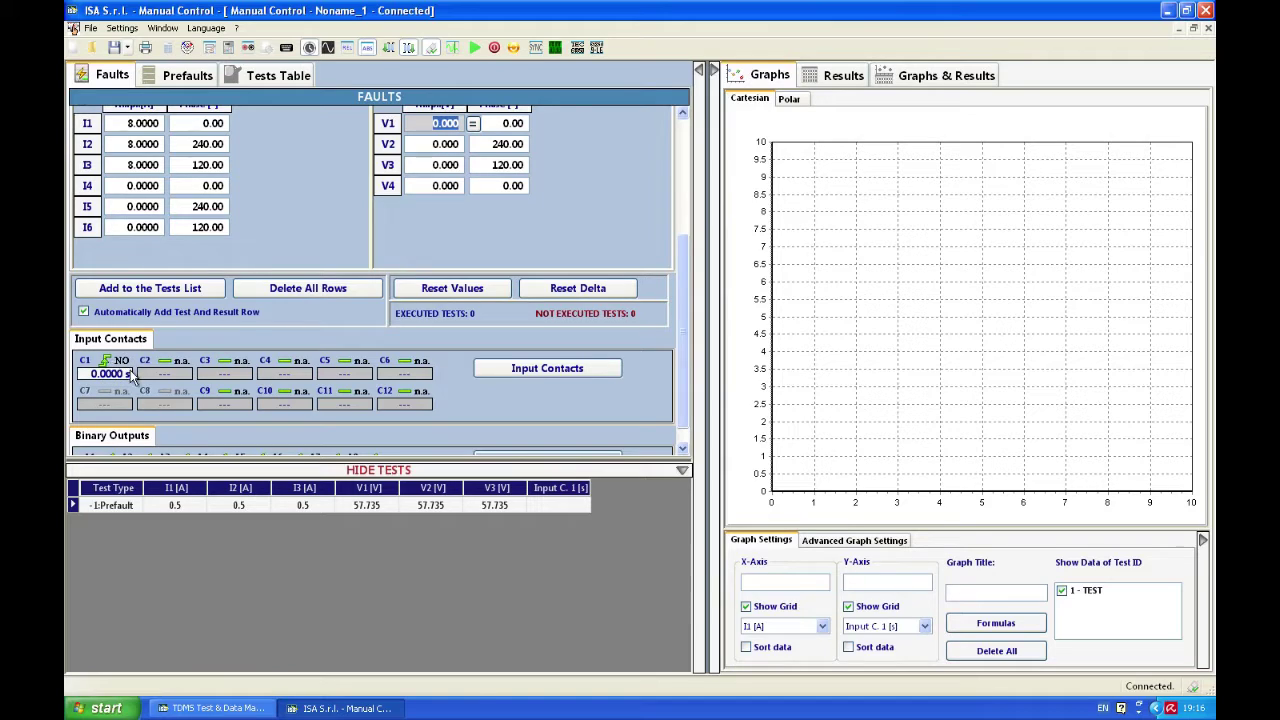
Step: Set input contacts C3–C4 to DC Voltage with a >100 V threshold, then close Digital inputs
click(516, 371)
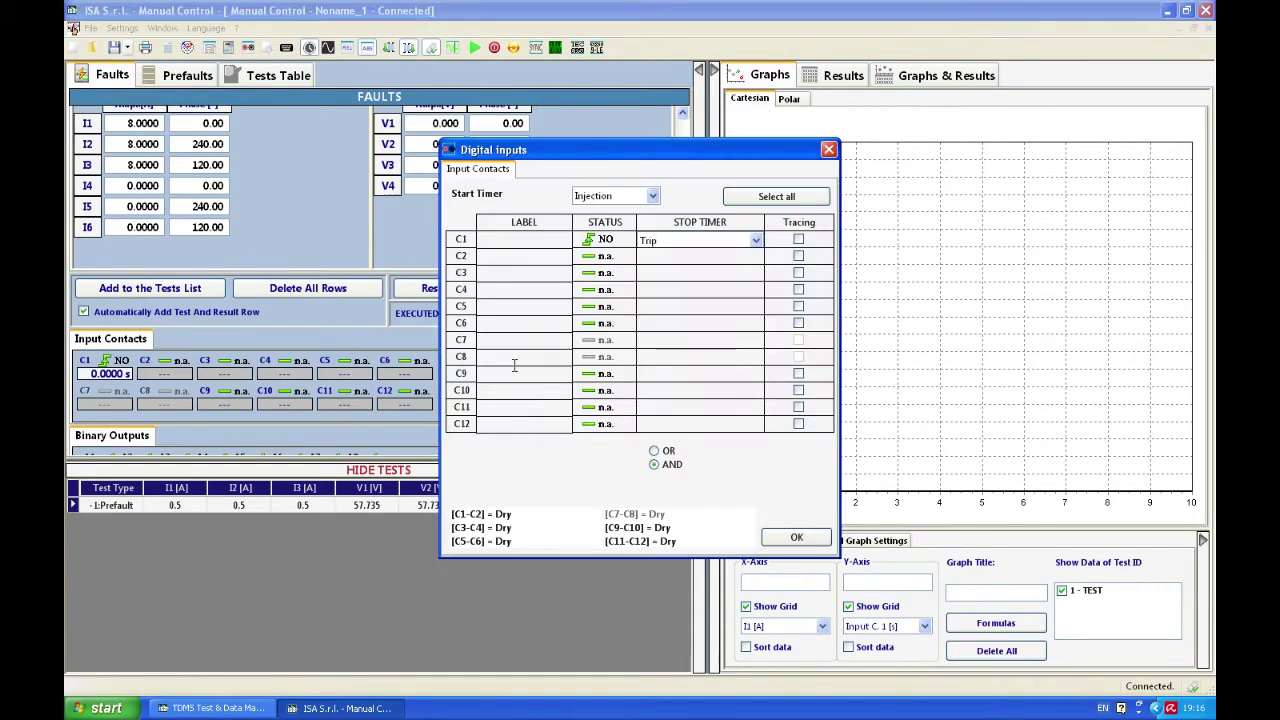
click(515, 515)
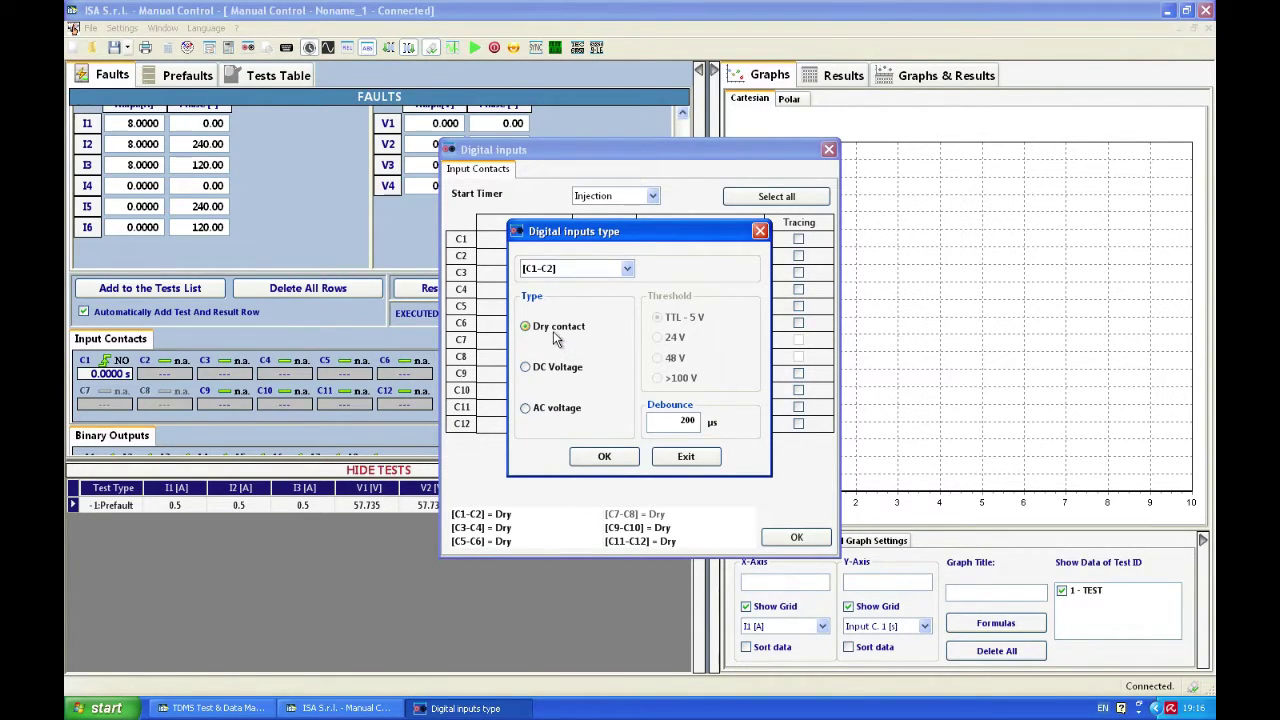
click(565, 270)
click(553, 297)
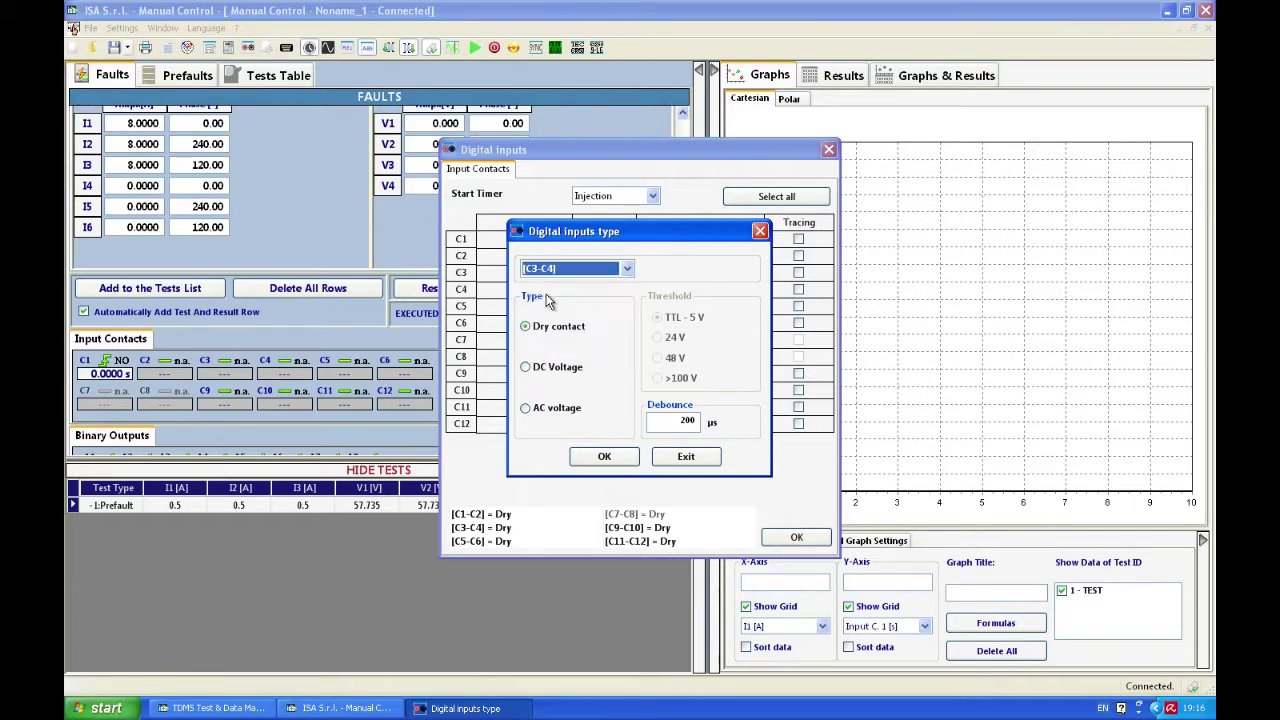
click(550, 368)
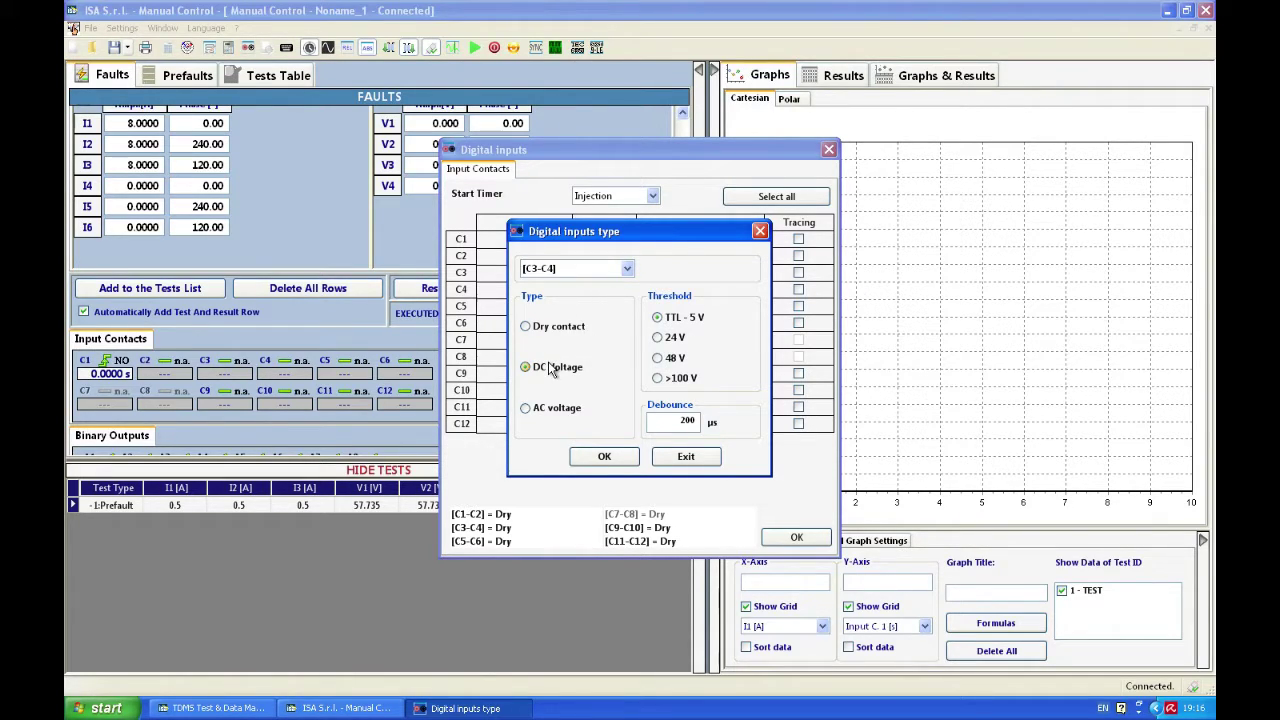
click(656, 379)
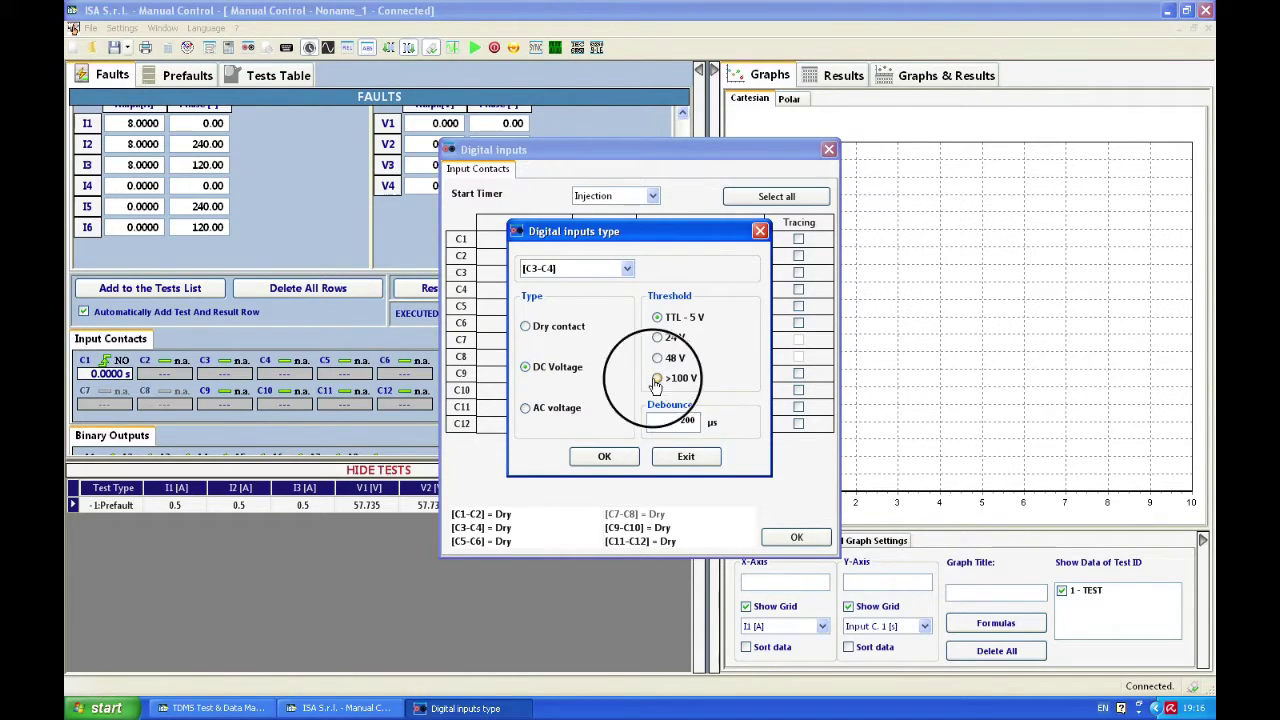
click(605, 457)
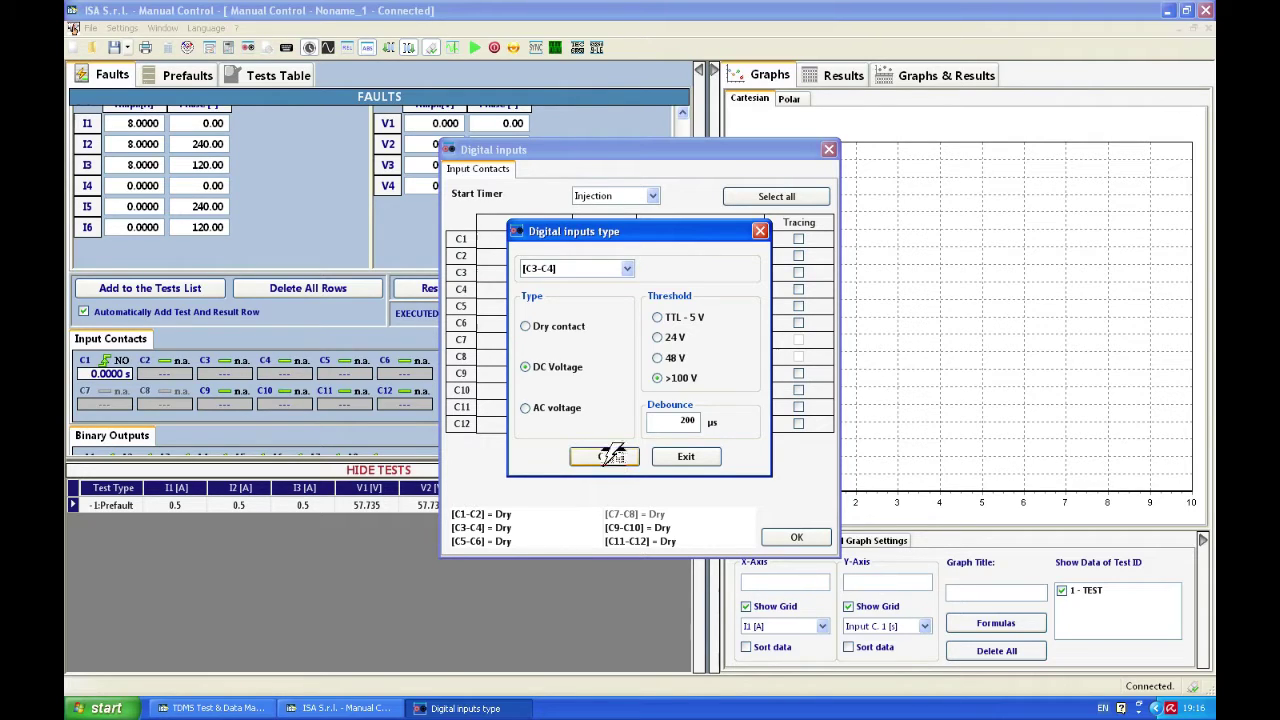
click(669, 455)
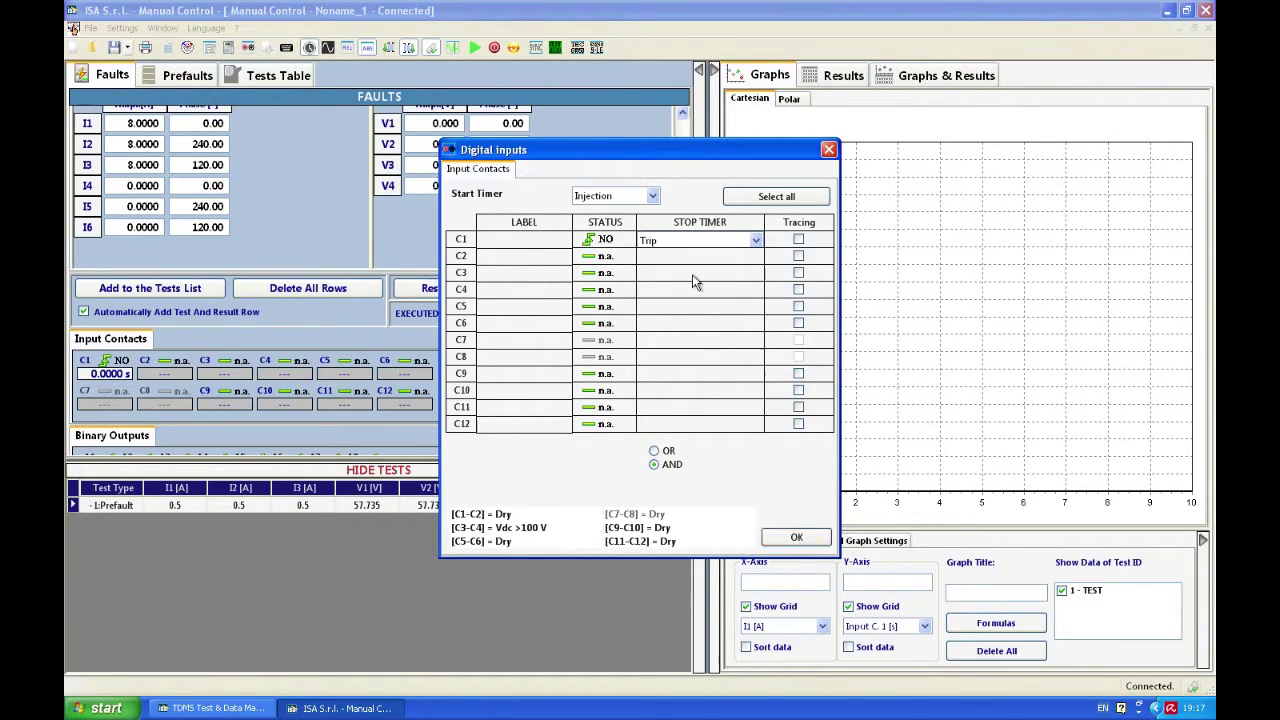
click(793, 538)
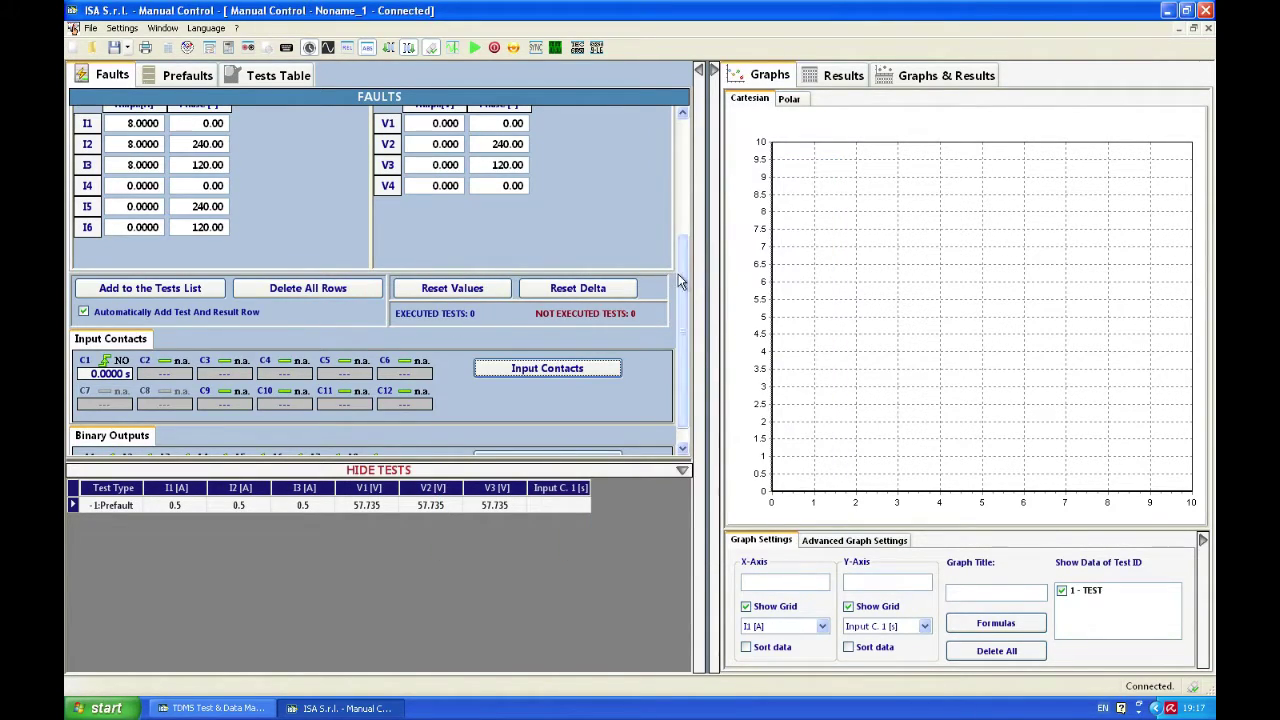
Step: Add the 8 A shot to the tests list and run it, recording a 0.2105 s trip time
mouse_move(684, 300)
mouse_down()
mouse_move(677, 194)
mouse_move(692, 296)
mouse_up()
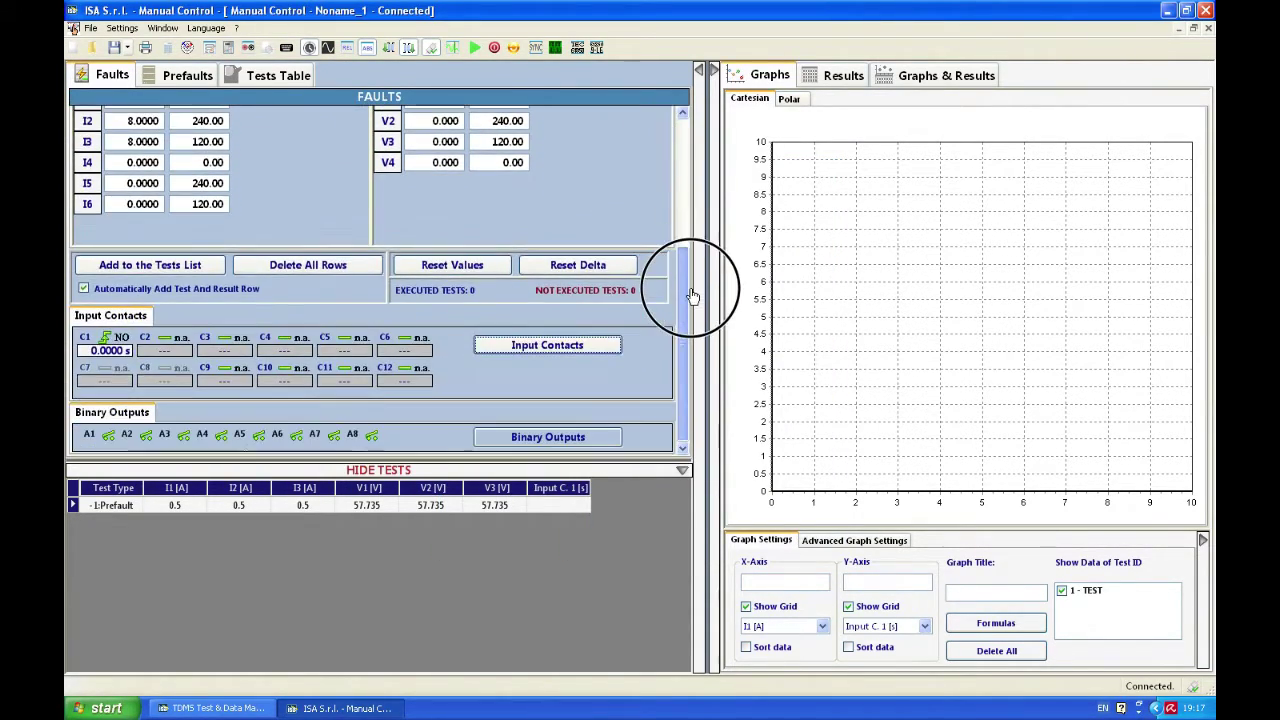
click(190, 268)
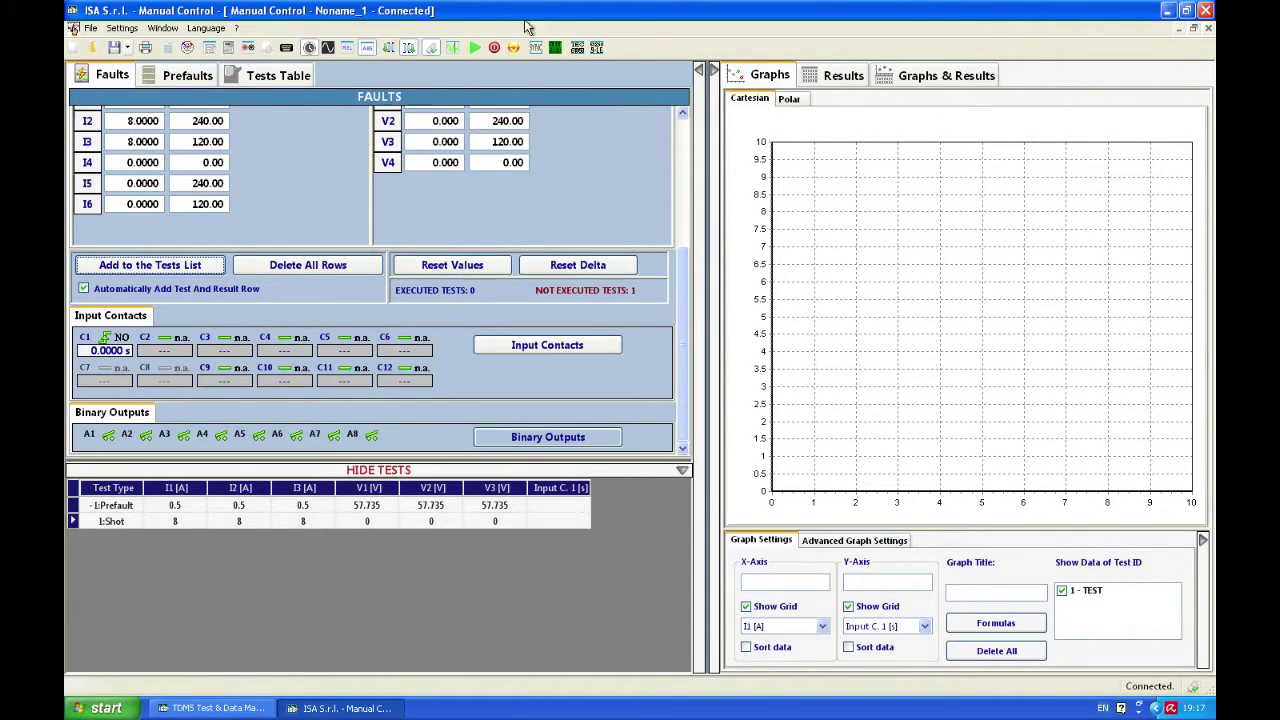
click(476, 49)
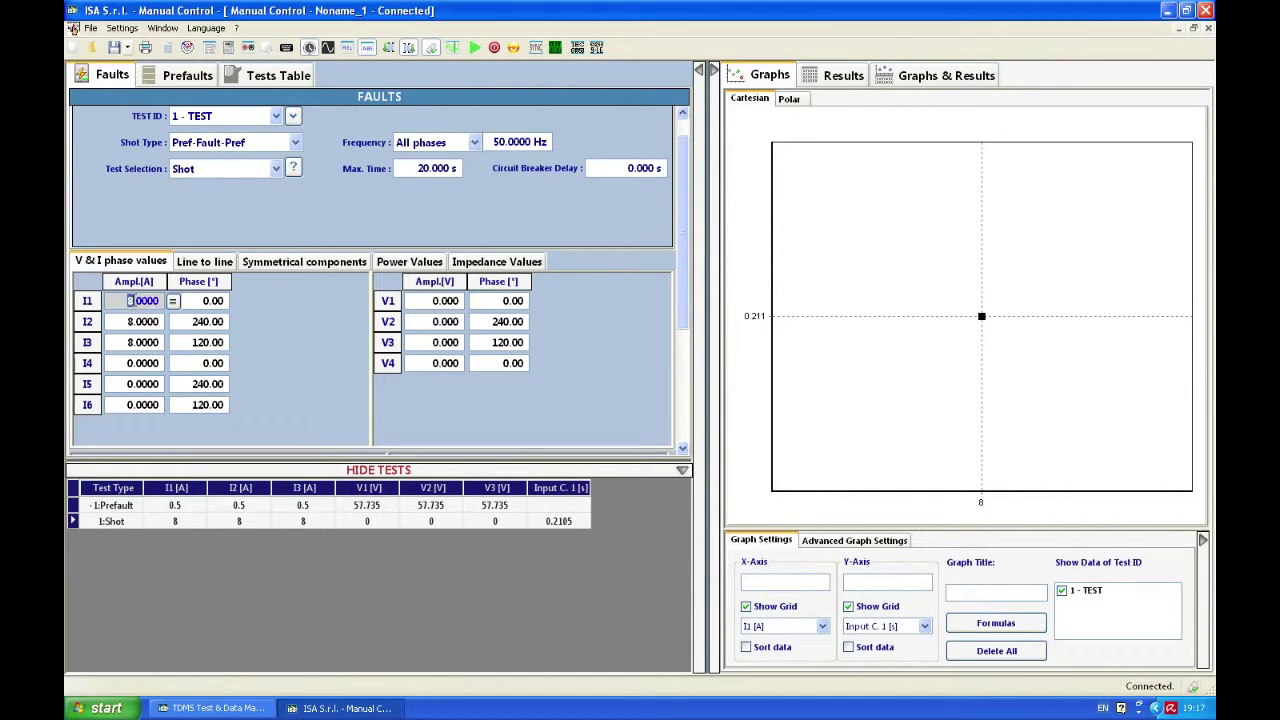
Step: Change I1 to 12 A, add it as a second shot and run it, giving 0.0395 s
text(12)
key(Return)
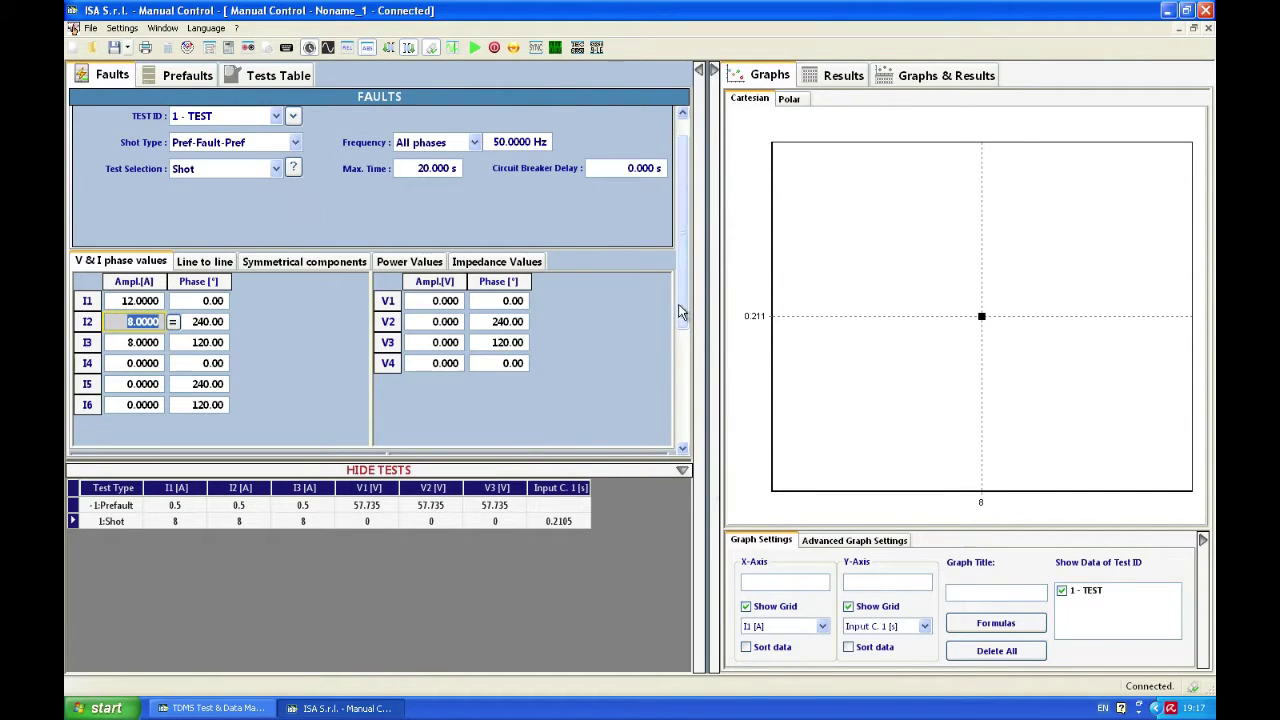
drag(683, 313, 680, 337)
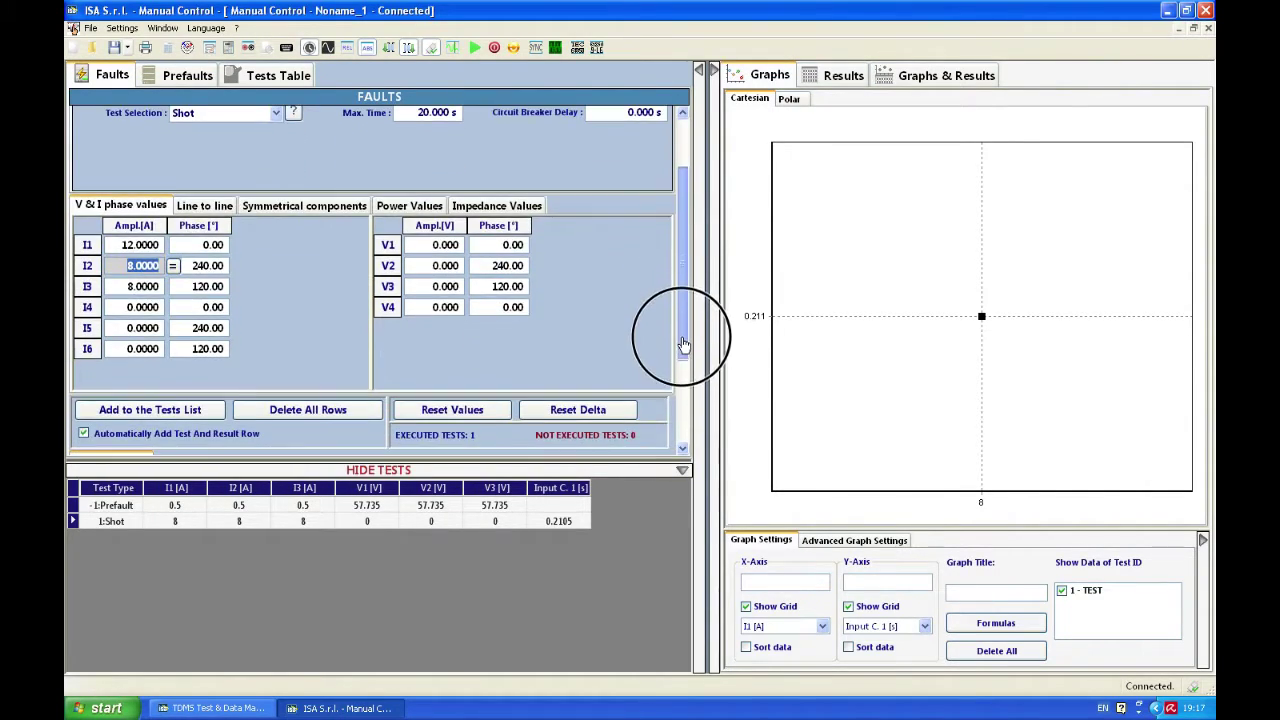
click(140, 409)
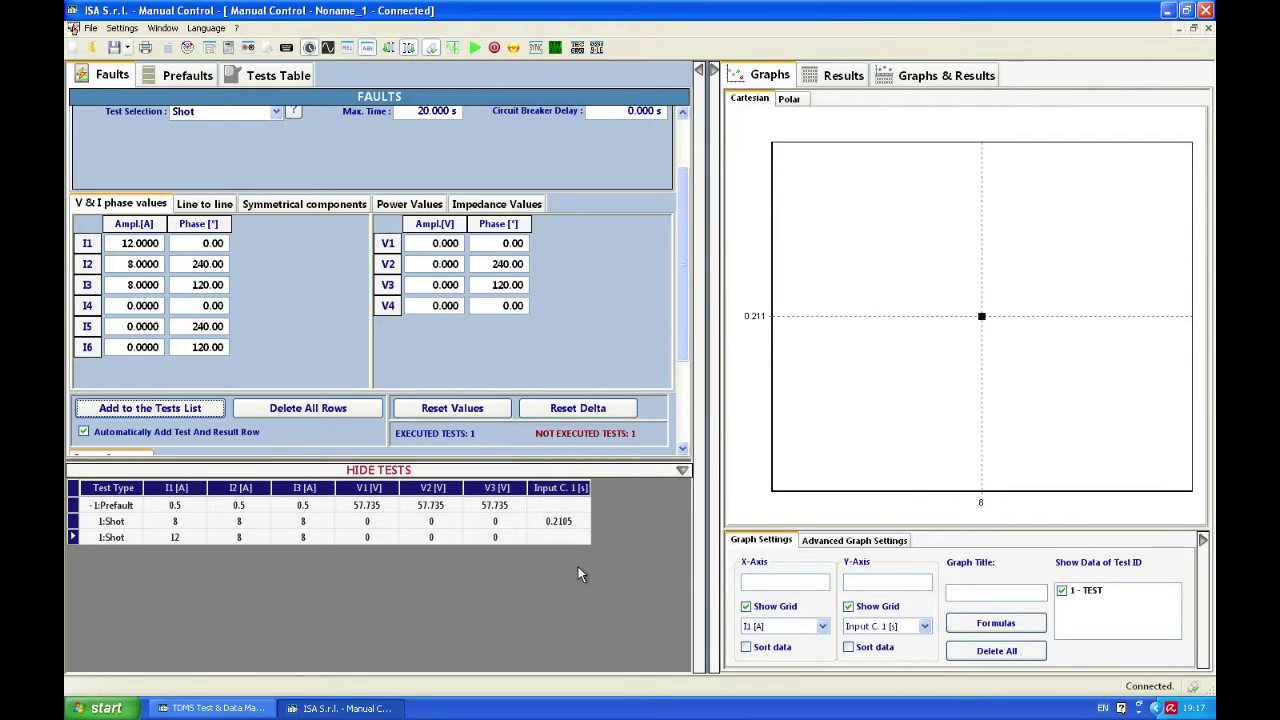
click(475, 49)
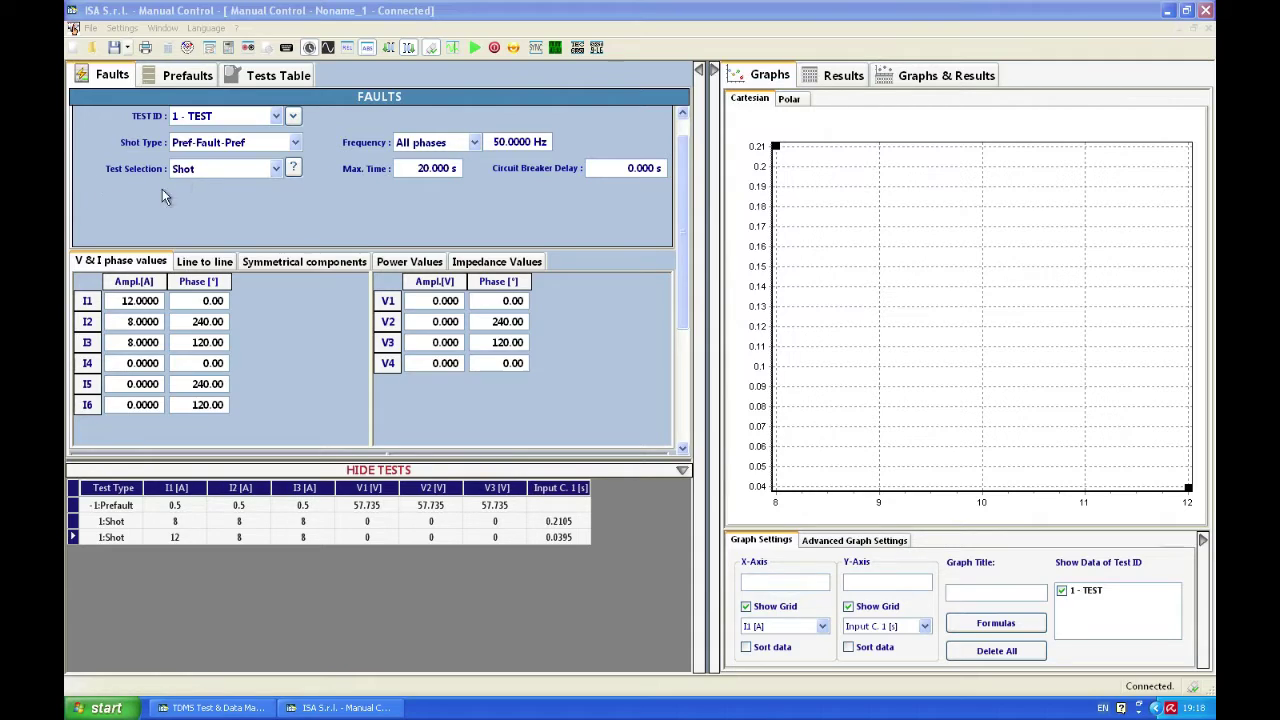
Step: Select all three test rows and delete them all, confirming the deletion
drag(75, 540, 72, 510)
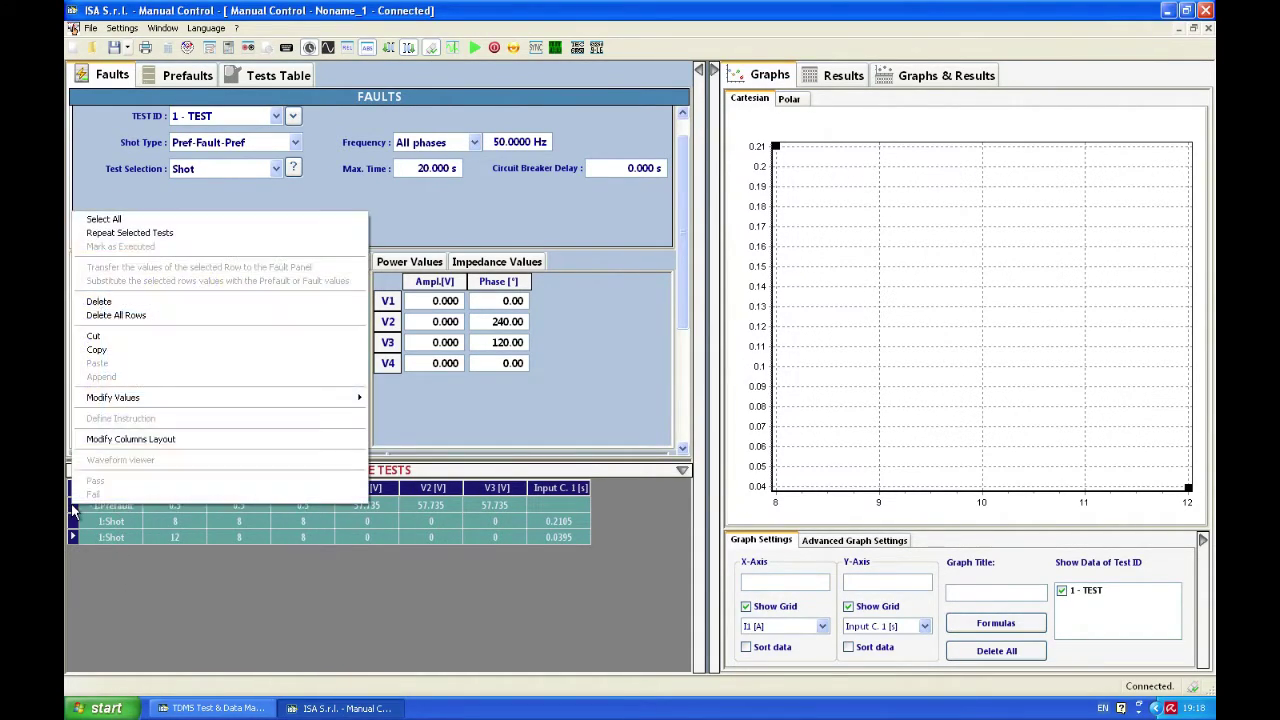
click(116, 315)
click(607, 401)
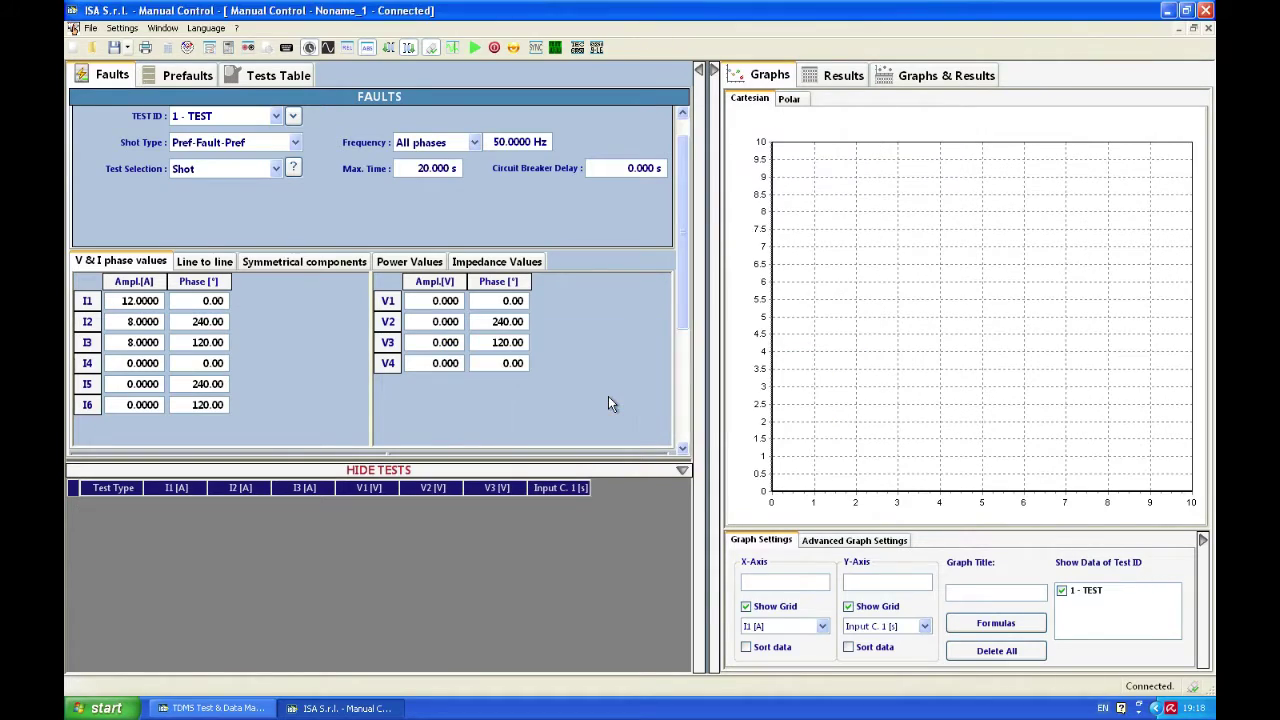
Step: Set minimum prefault time to 1 s and add the 0.5 A, 57.735 V prefault row
click(192, 78)
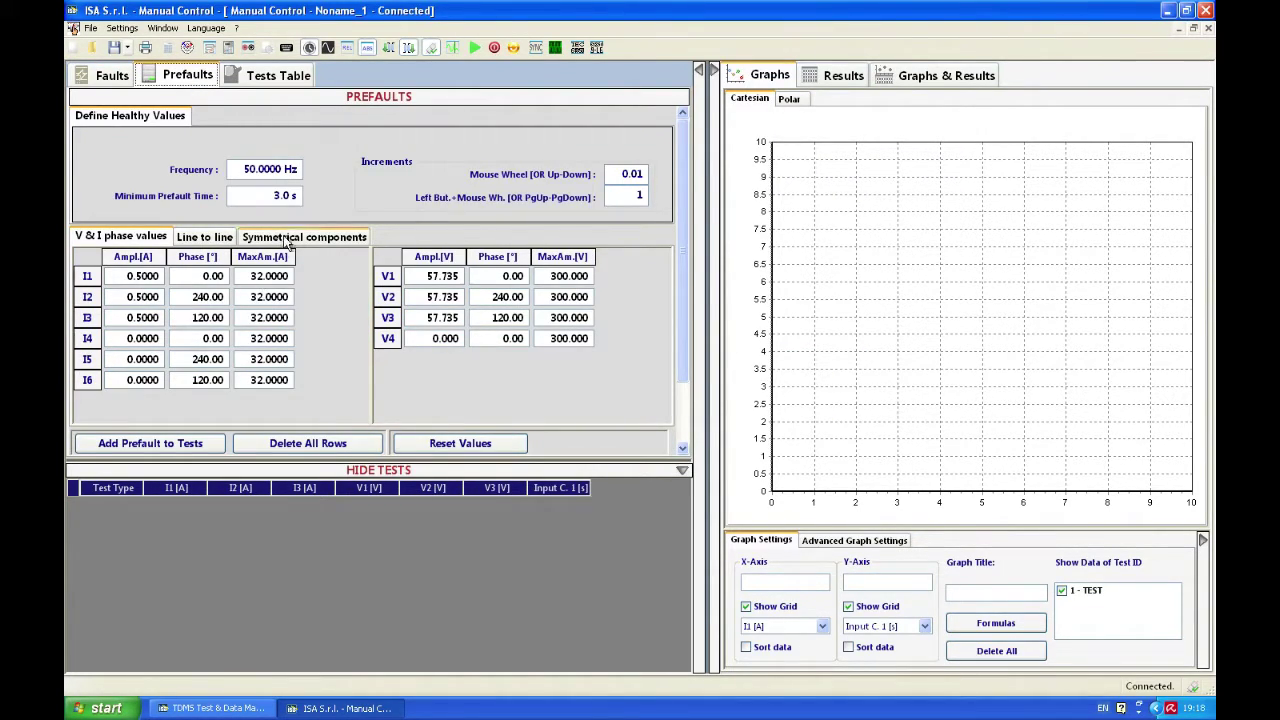
double_click(278, 196)
text(1)
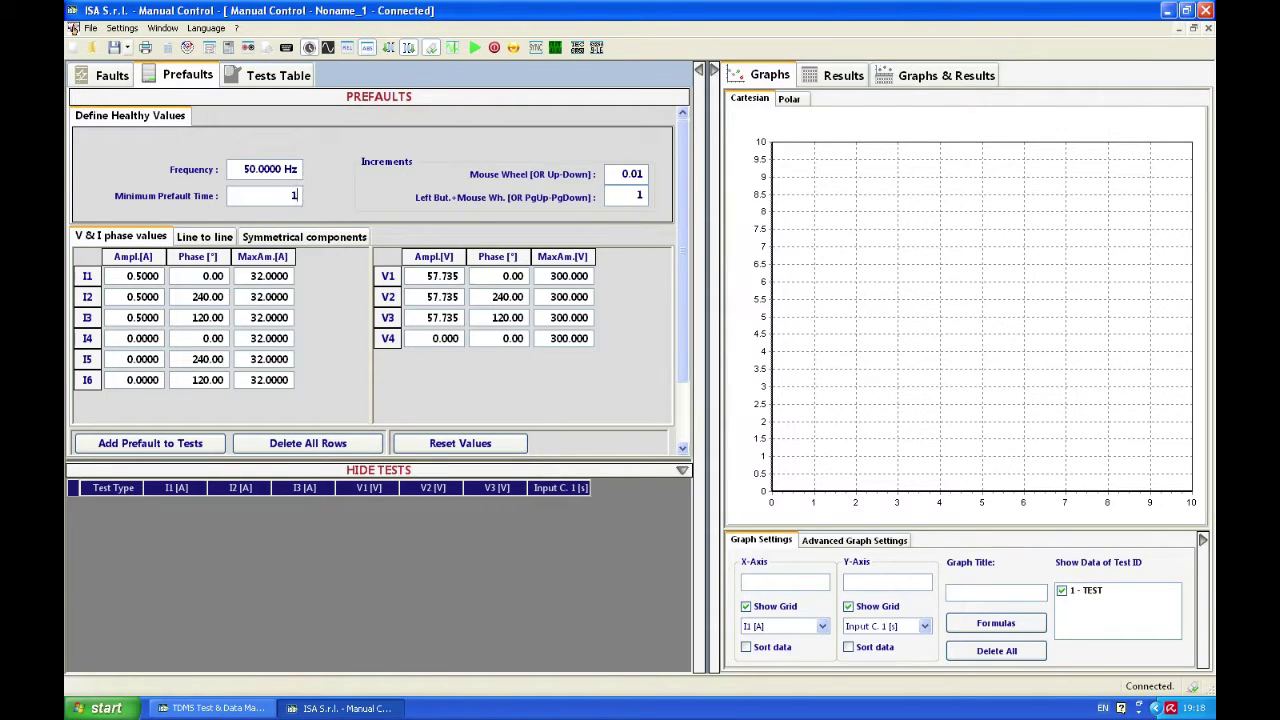
scroll(300, 263, down, 1)
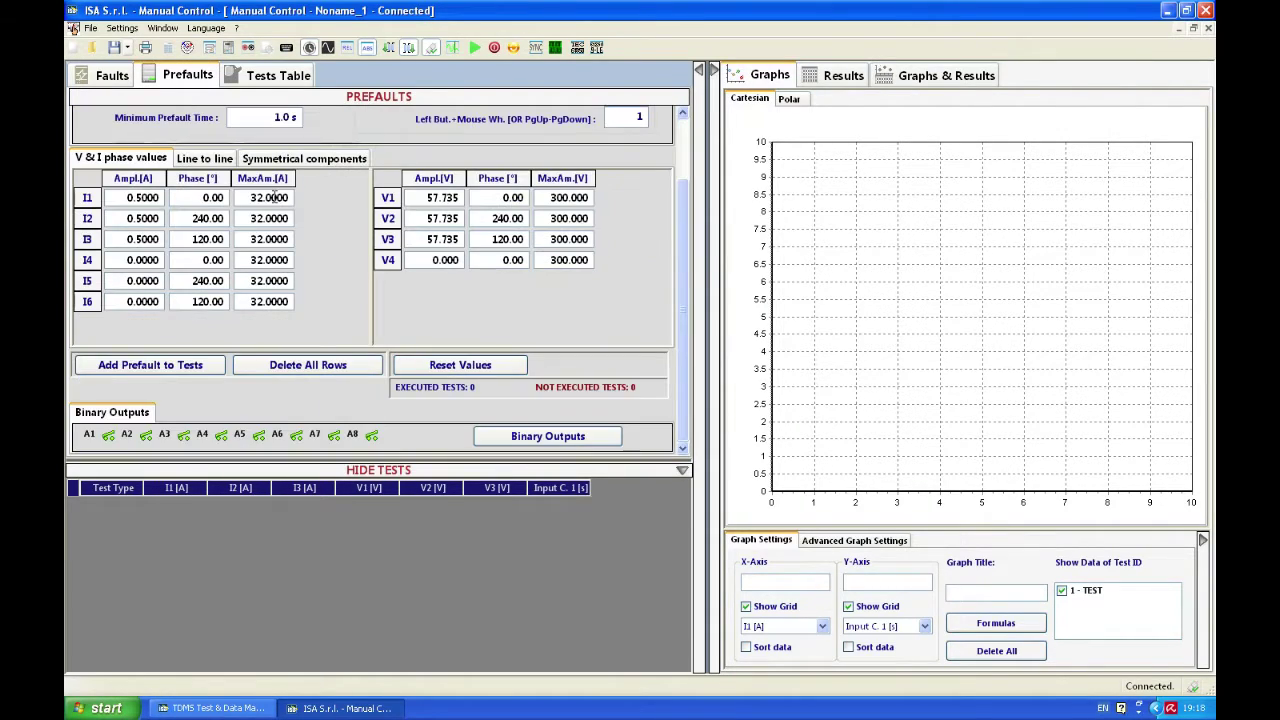
click(170, 366)
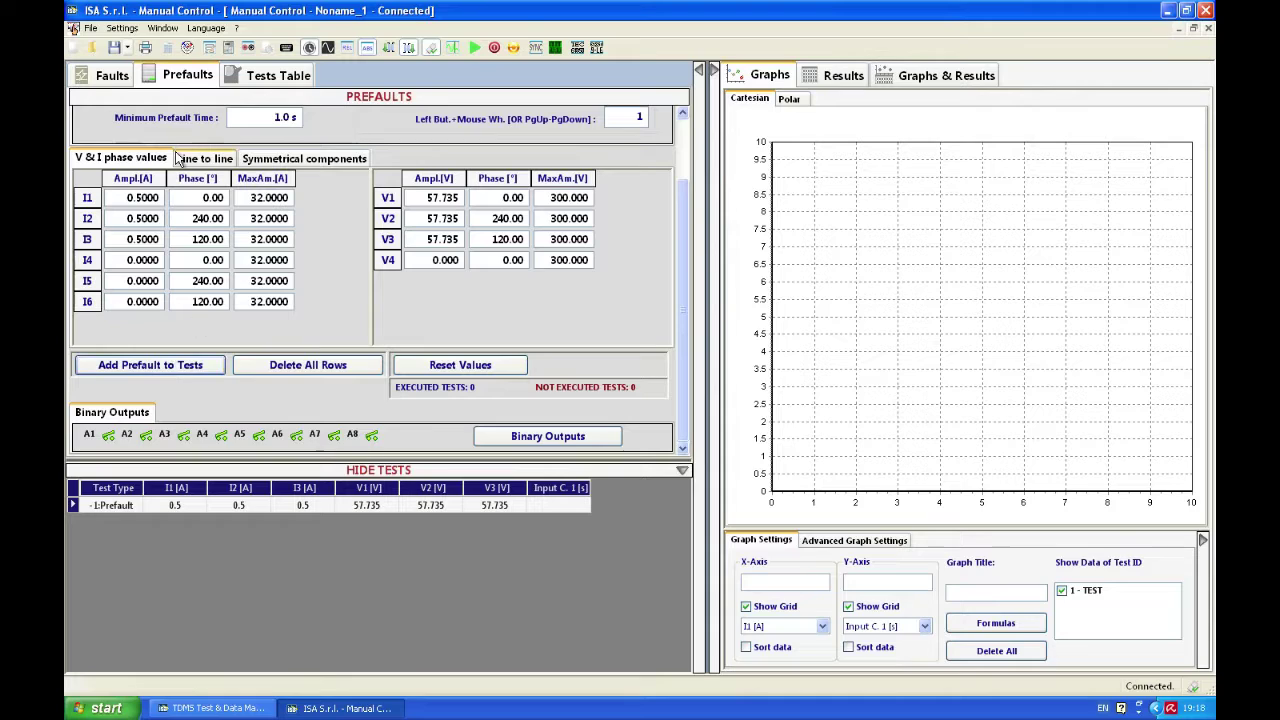
click(113, 79)
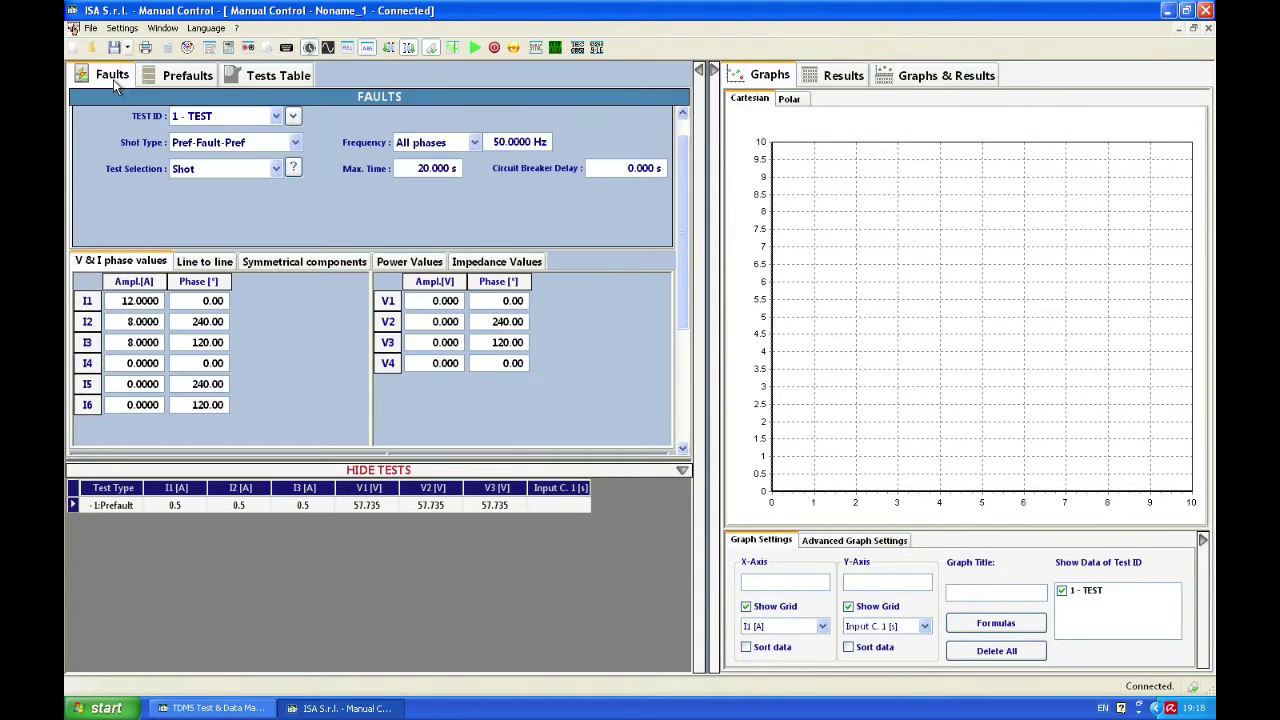
Step: Set Test Selection to Delta and review the Delta test selection help diagram
click(281, 168)
click(198, 214)
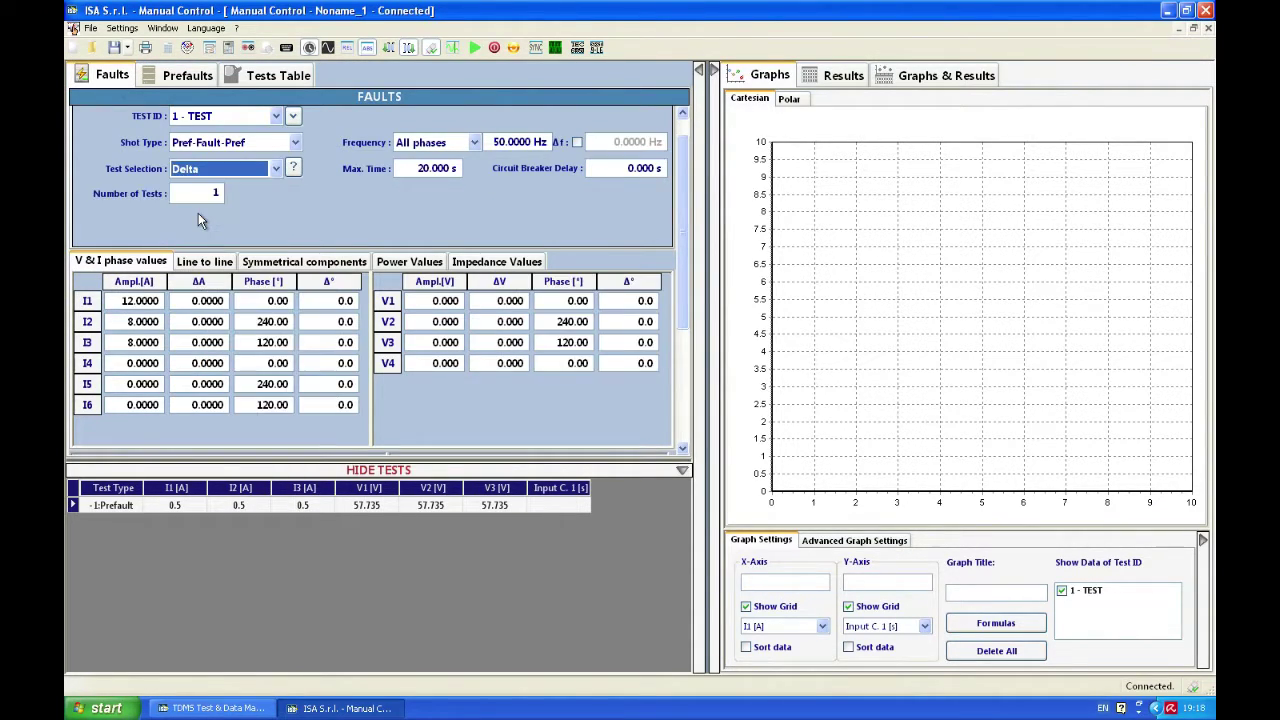
click(293, 170)
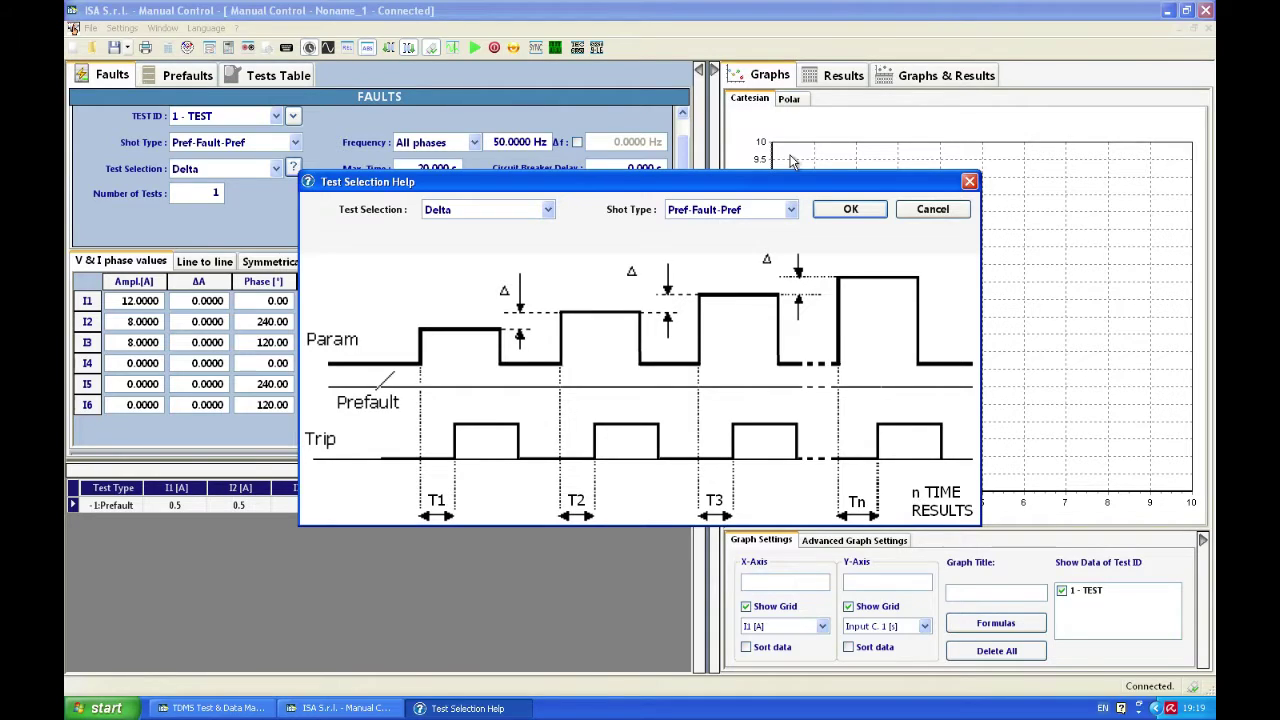
click(825, 211)
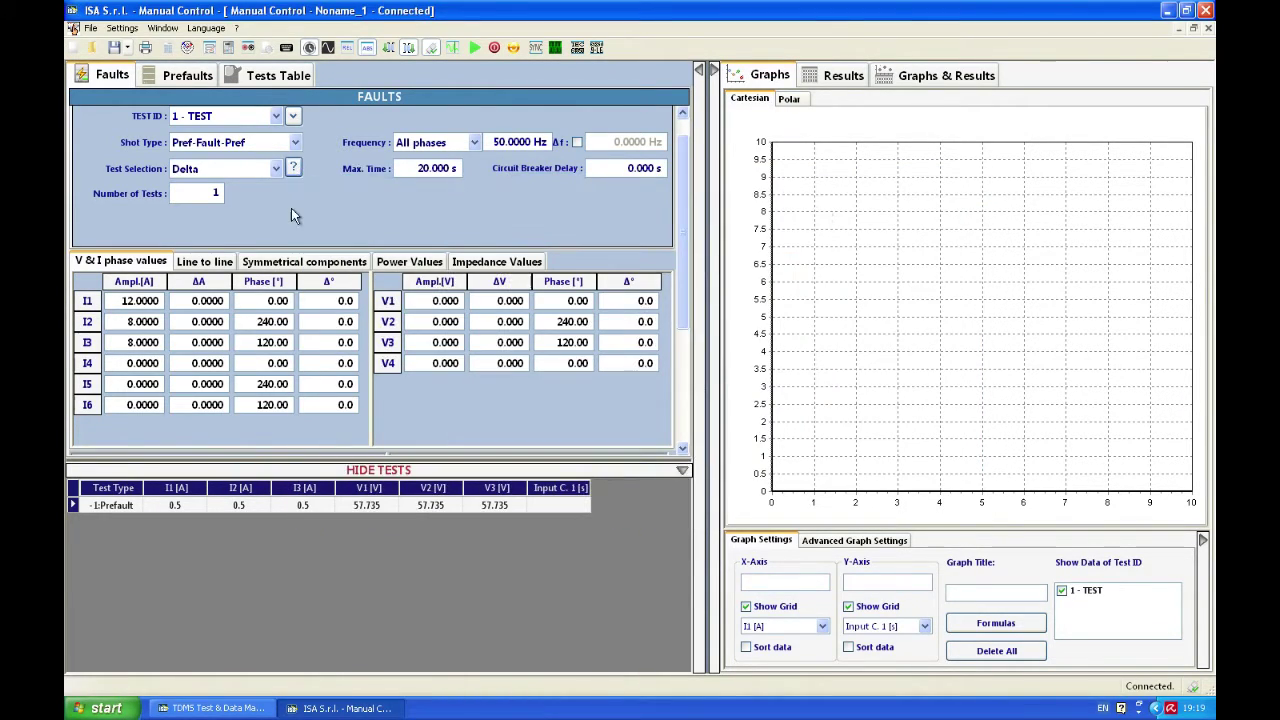
Step: Give I1–I3 a 3 A amplitude with 0.5 A step, and set 20 tests
click(148, 300)
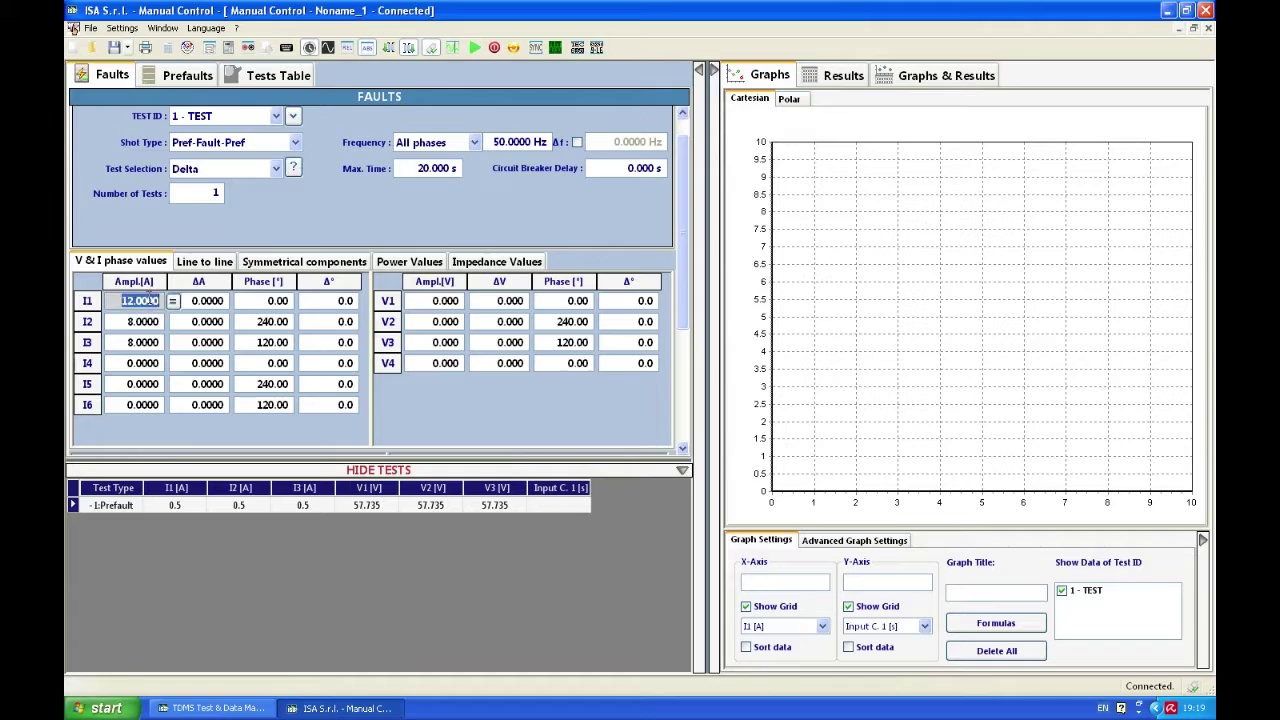
text(3)
click(173, 301)
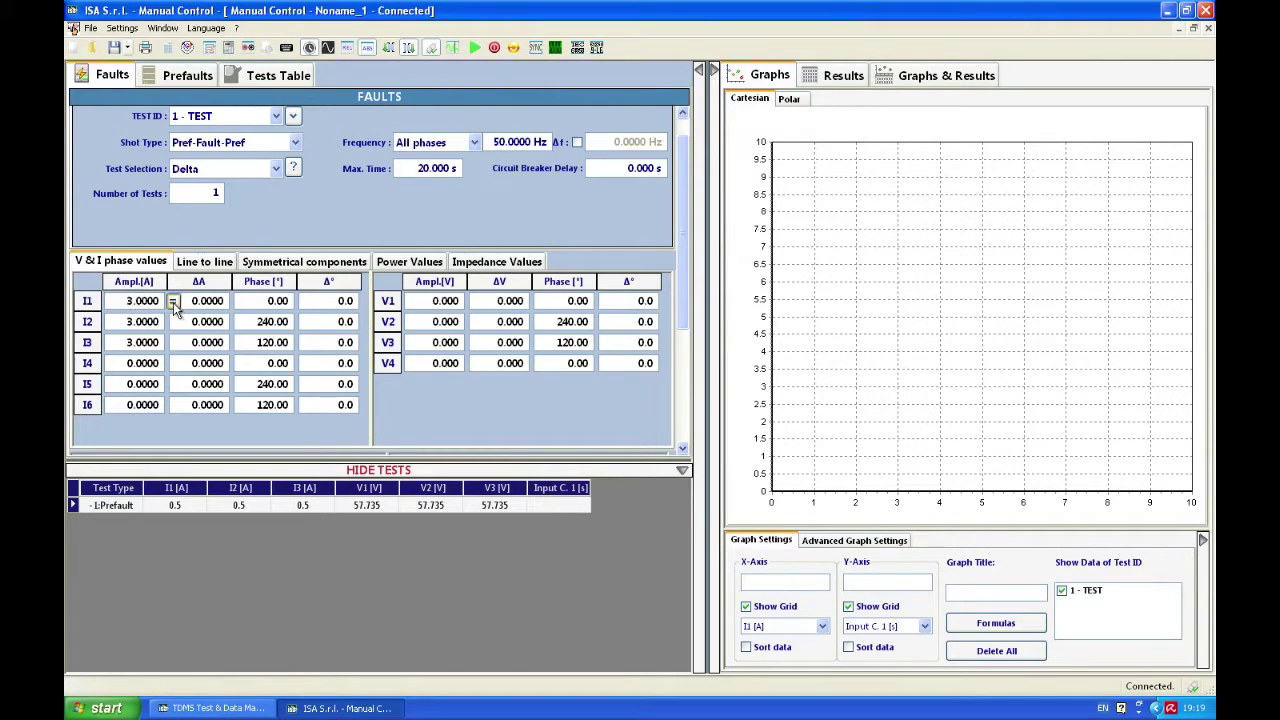
click(186, 301)
text(0.5)
click(238, 302)
click(213, 192)
text(20)
key(Return)
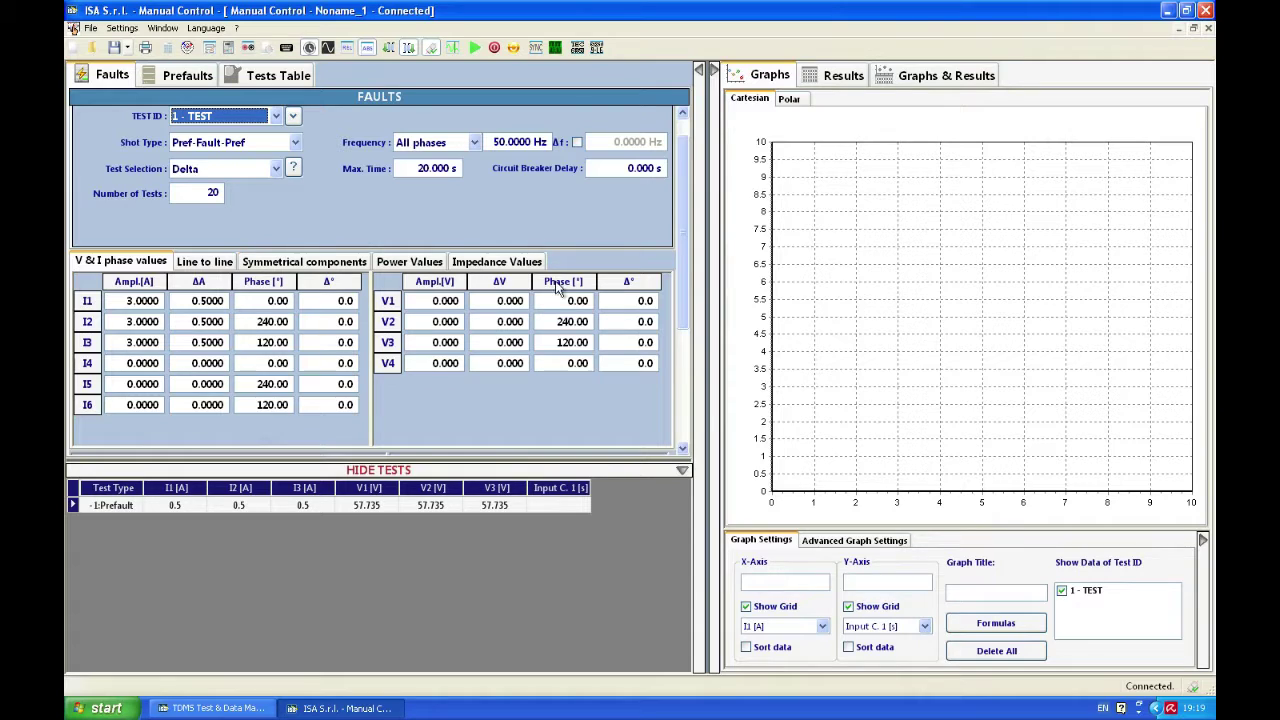
Step: Set input contact C1 to NO/Trip and generate the delta shot tests into the list
drag(682, 265, 686, 350)
click(518, 406)
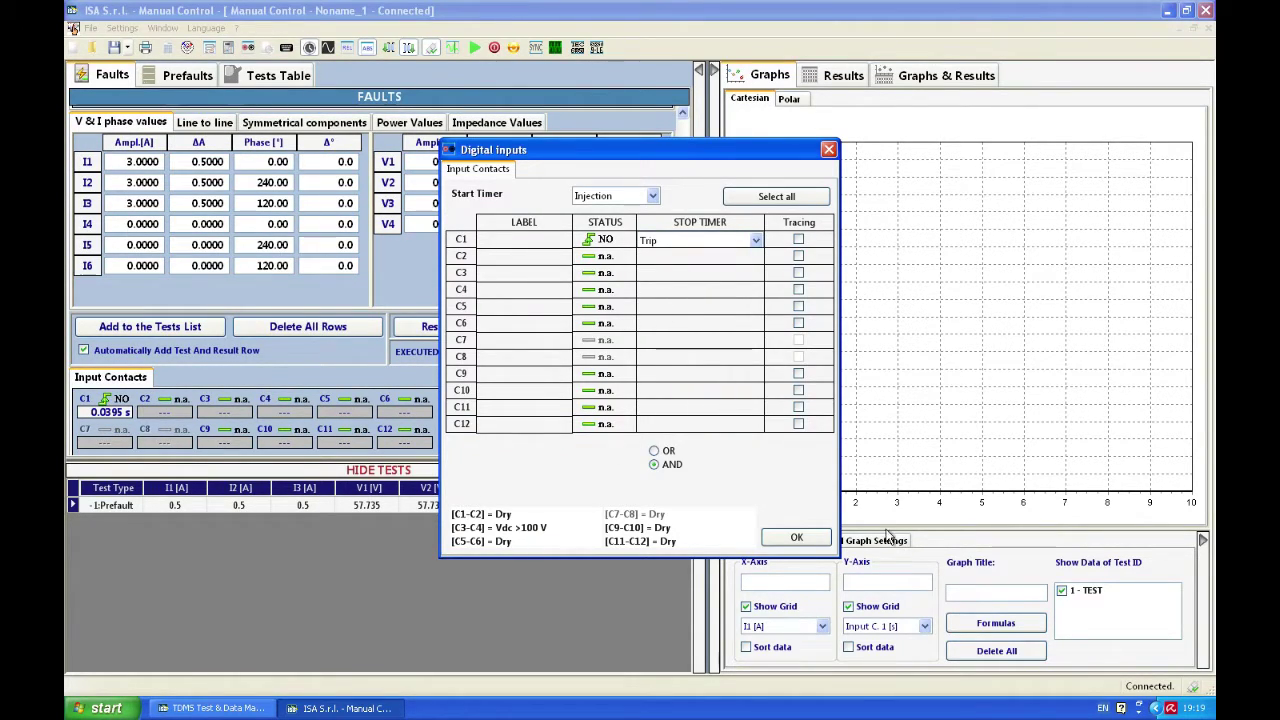
click(808, 538)
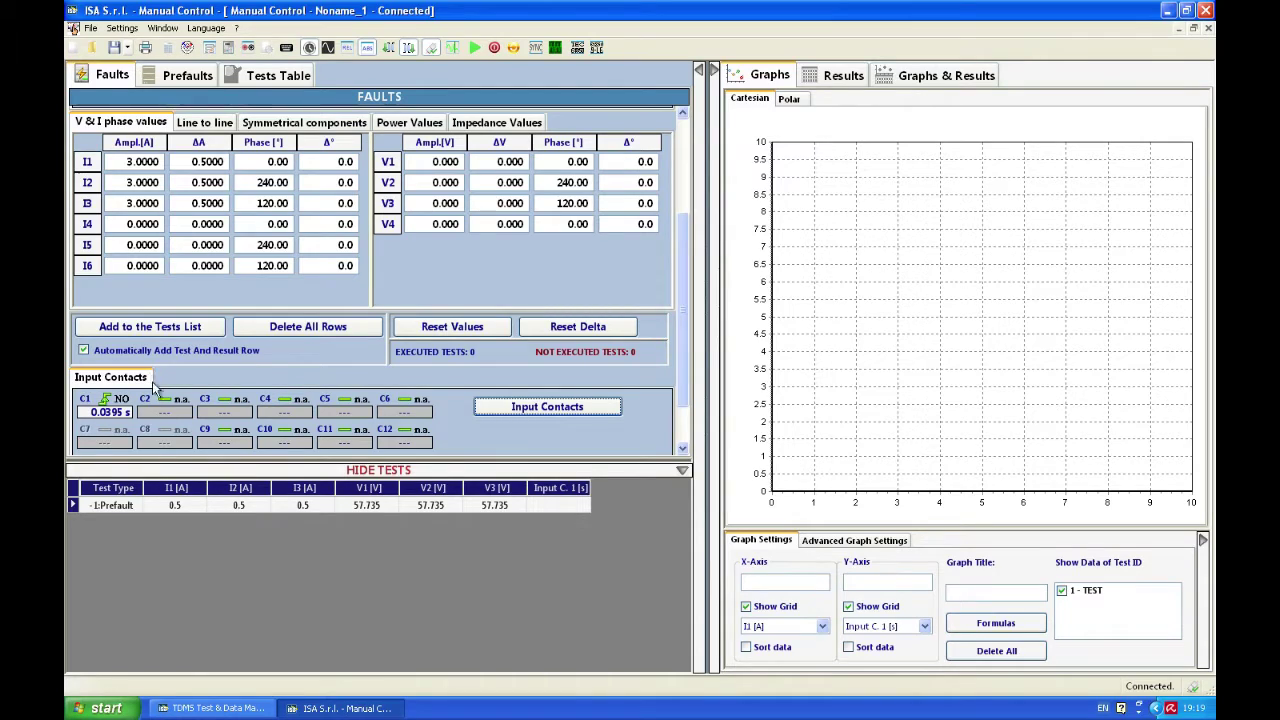
click(150, 330)
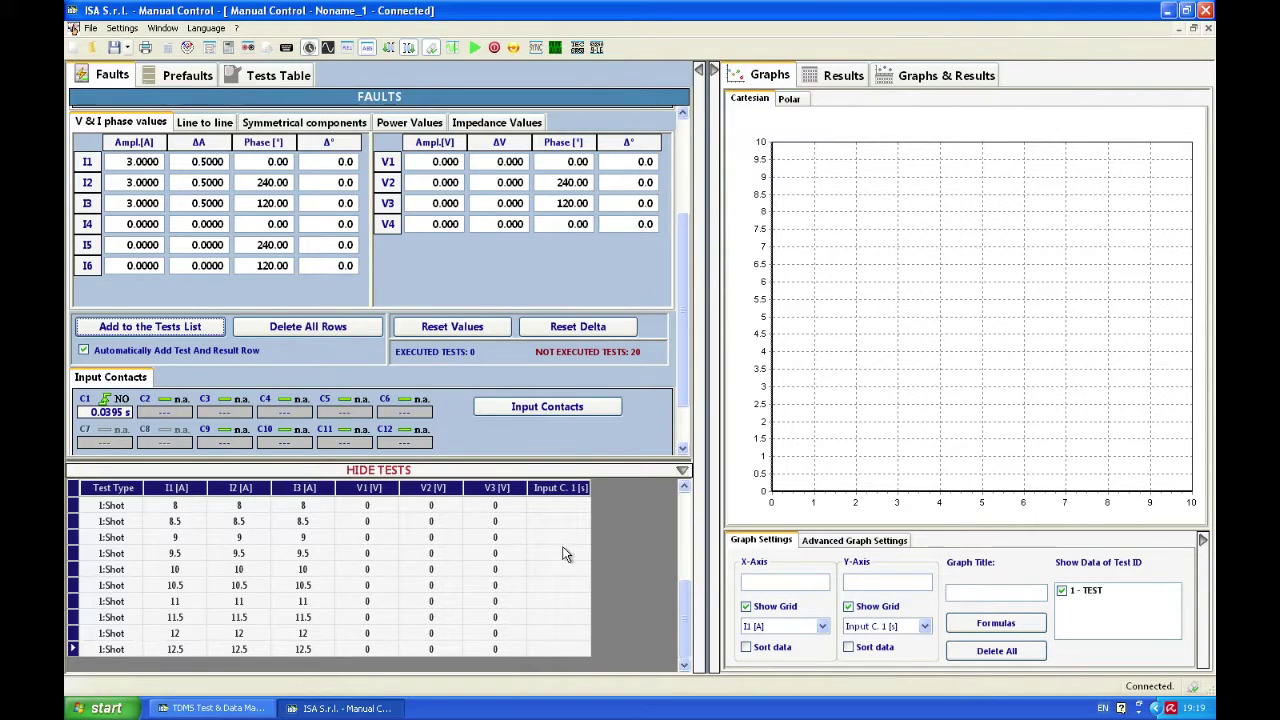
click(686, 630)
drag(686, 630, 686, 486)
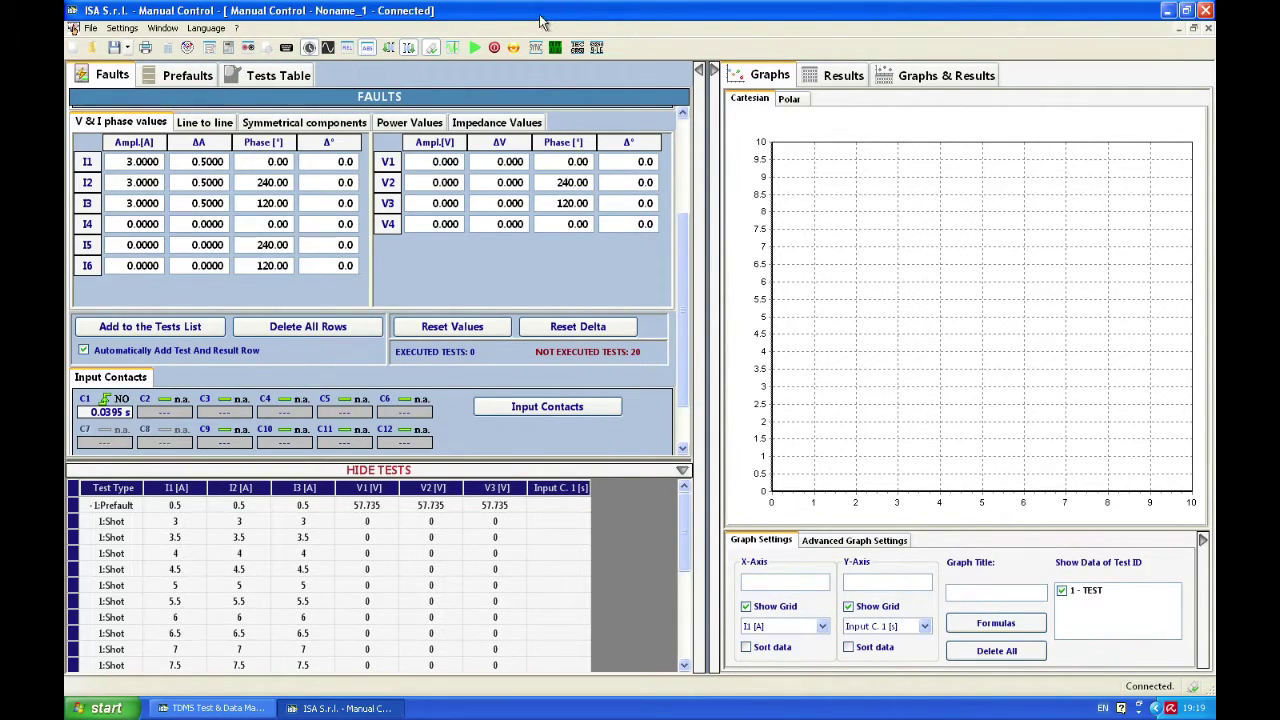
Step: Execute the 20 delta shot tests with the toolbar Run button
click(474, 48)
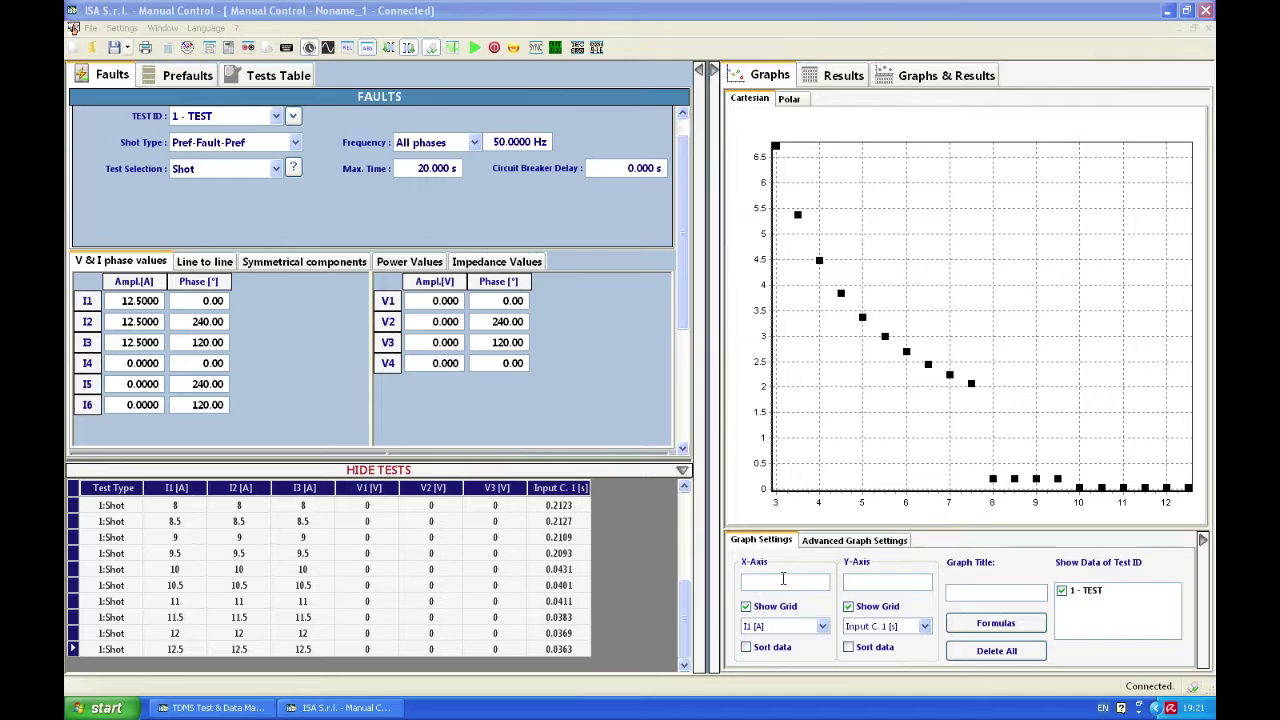
Step: Enter X-axis 'Current (A)', Y-axis 'Time (s)' and graph title 'Overcurrent Protection'
click(773, 580)
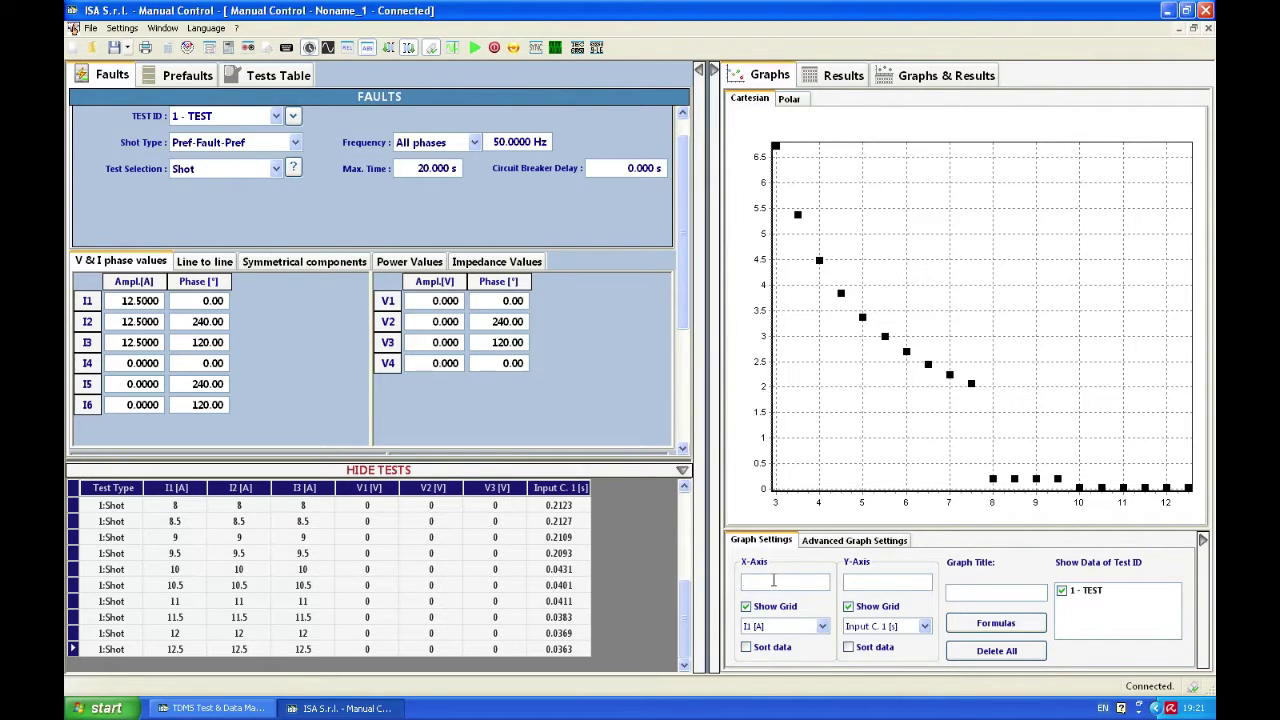
text(Curr)
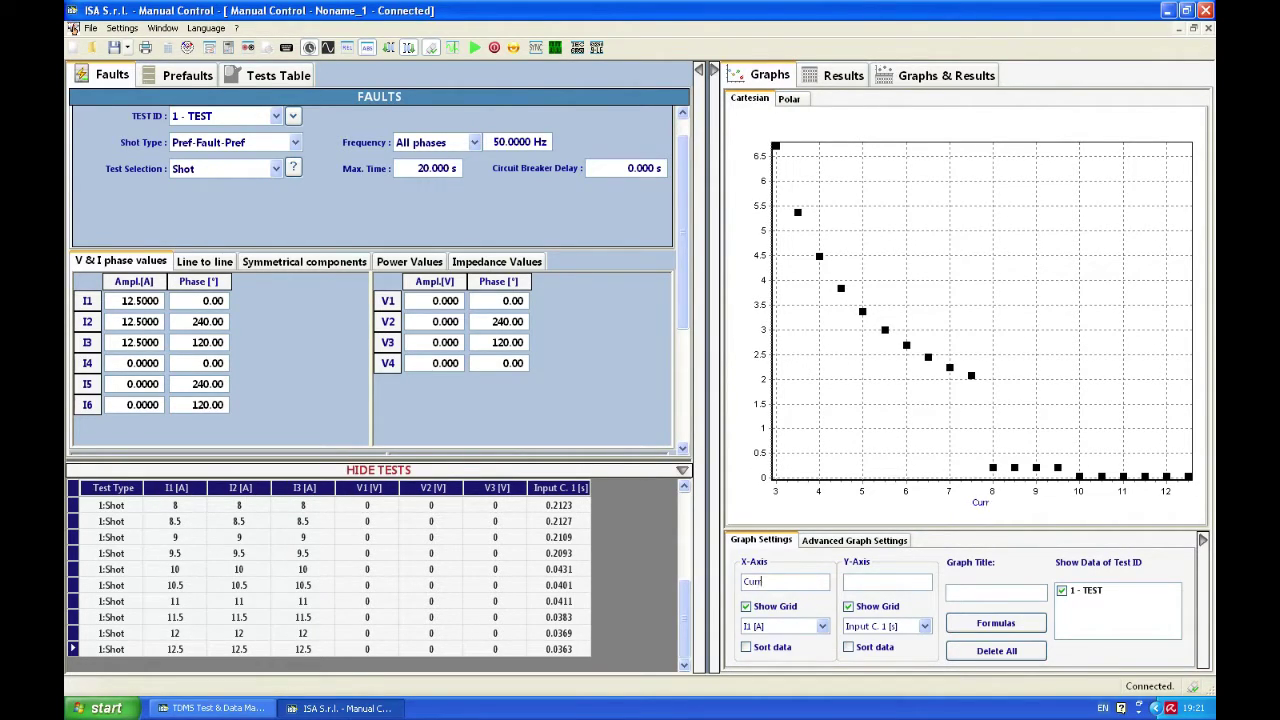
text(ent (A))
click(856, 580)
text(Tim)
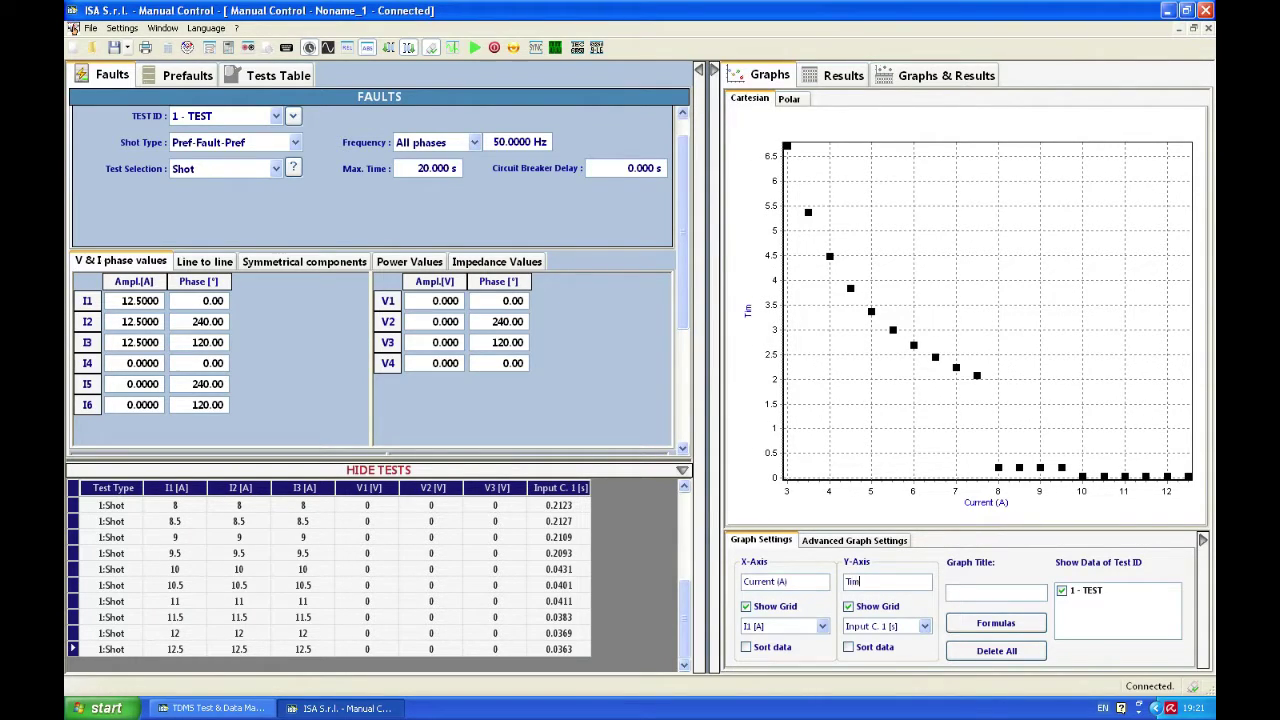
text(e)
text( (s))
text(Overcurr)
text(ent )
text(Prot)
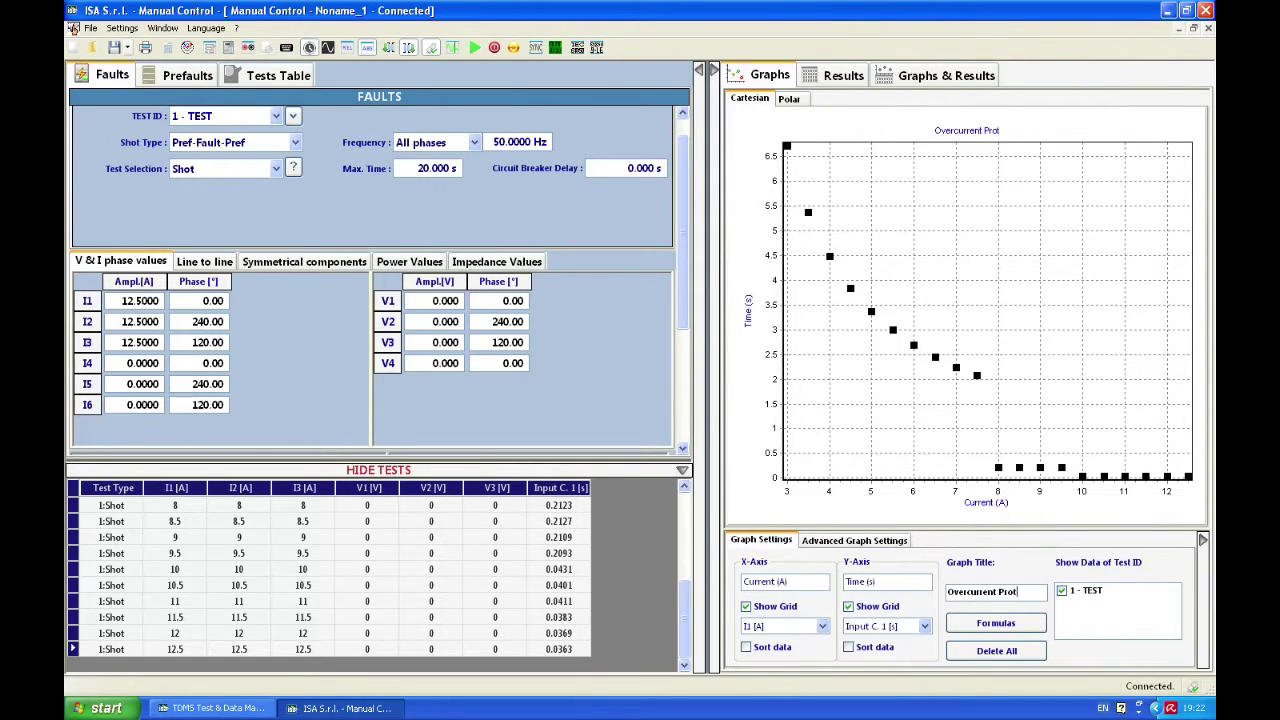
text(ection)
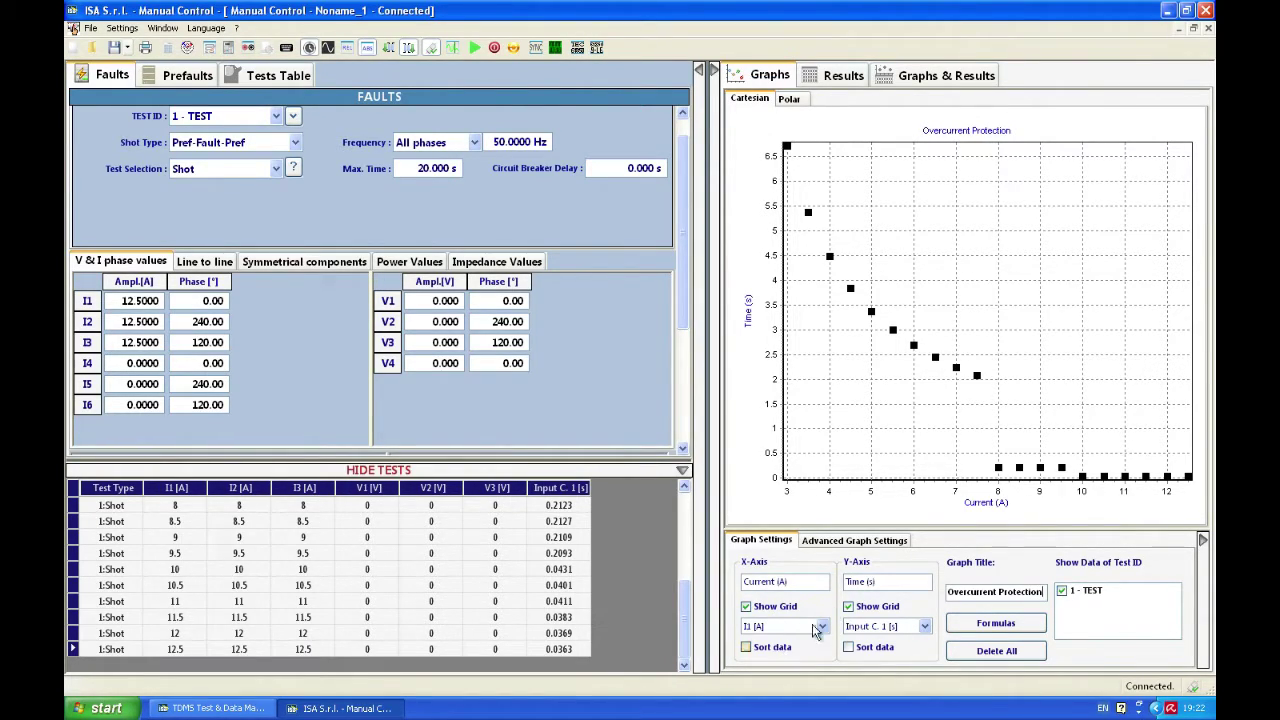
Step: Enable Join With Lines, try Log-Lin, Lin-Log and Log-Log, then settle on Lin-Lin
click(845, 545)
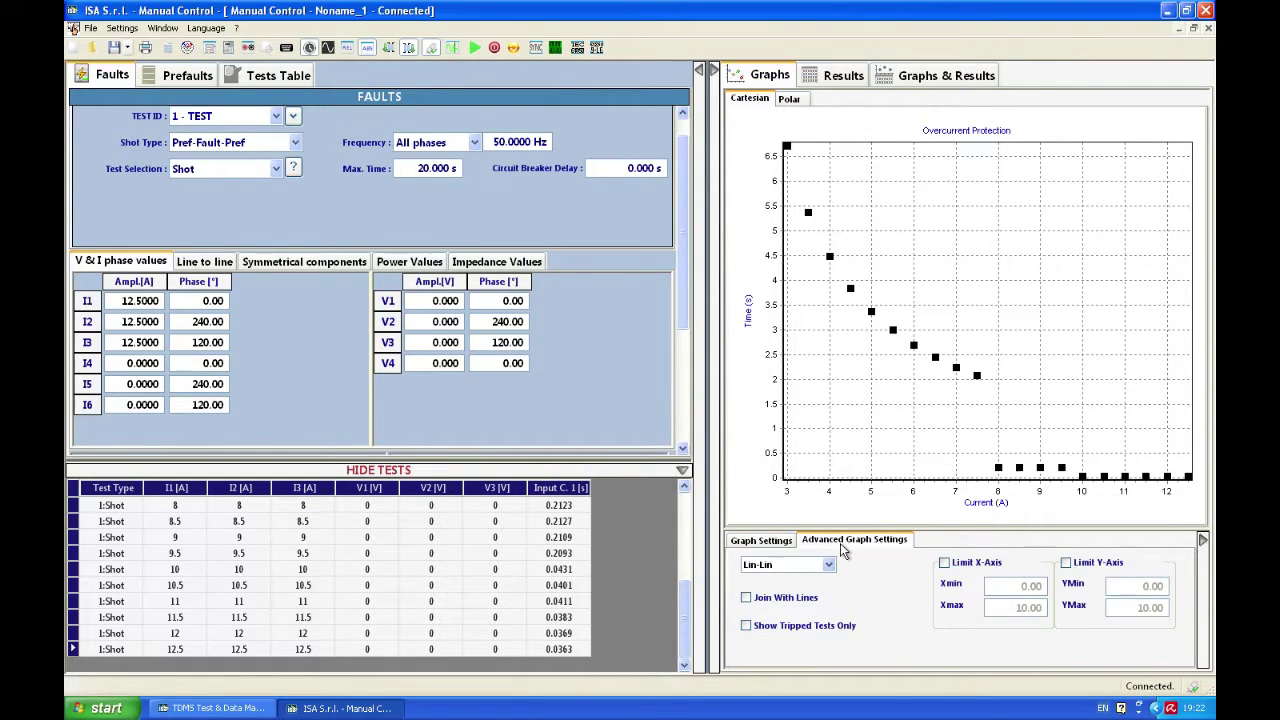
click(747, 600)
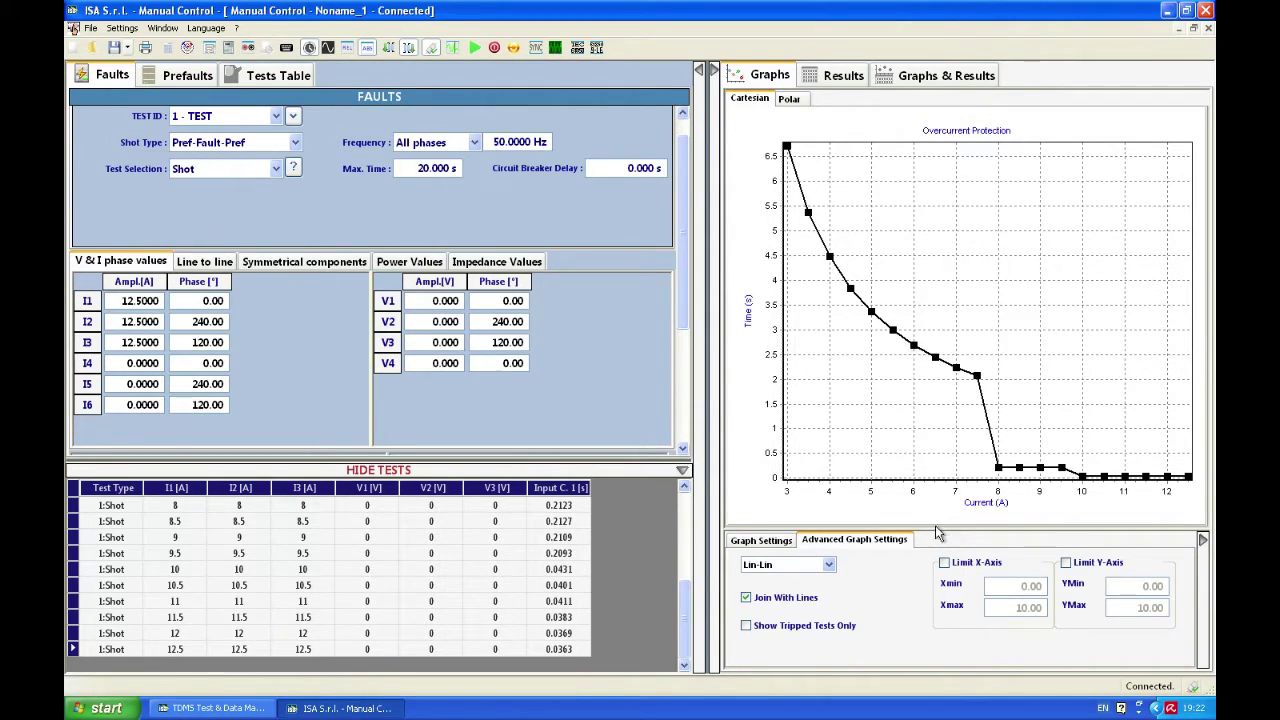
click(758, 565)
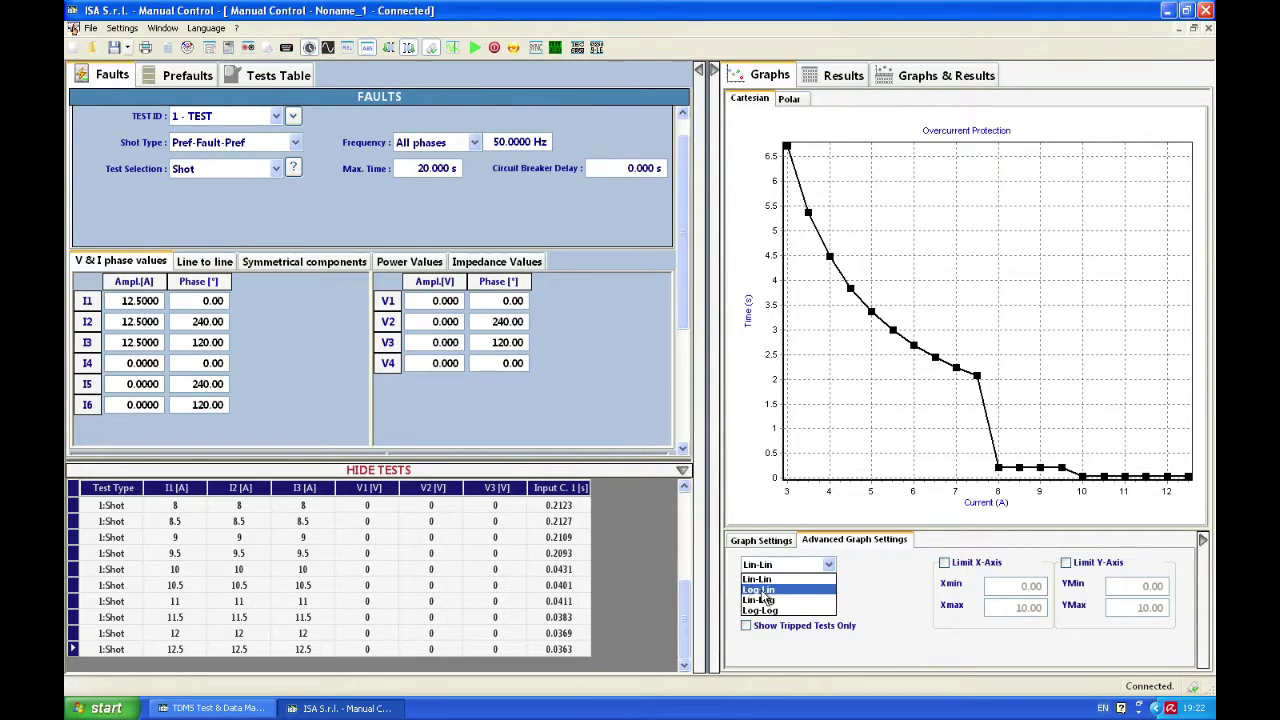
click(758, 590)
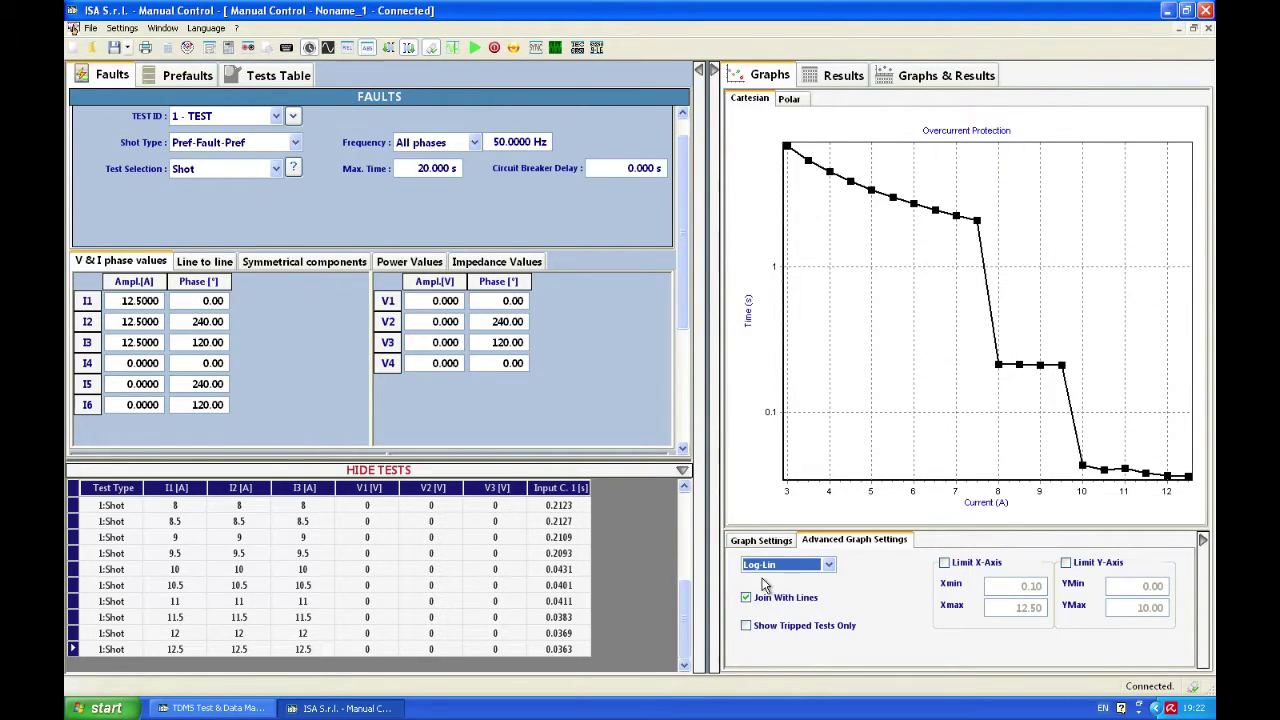
key(Down)
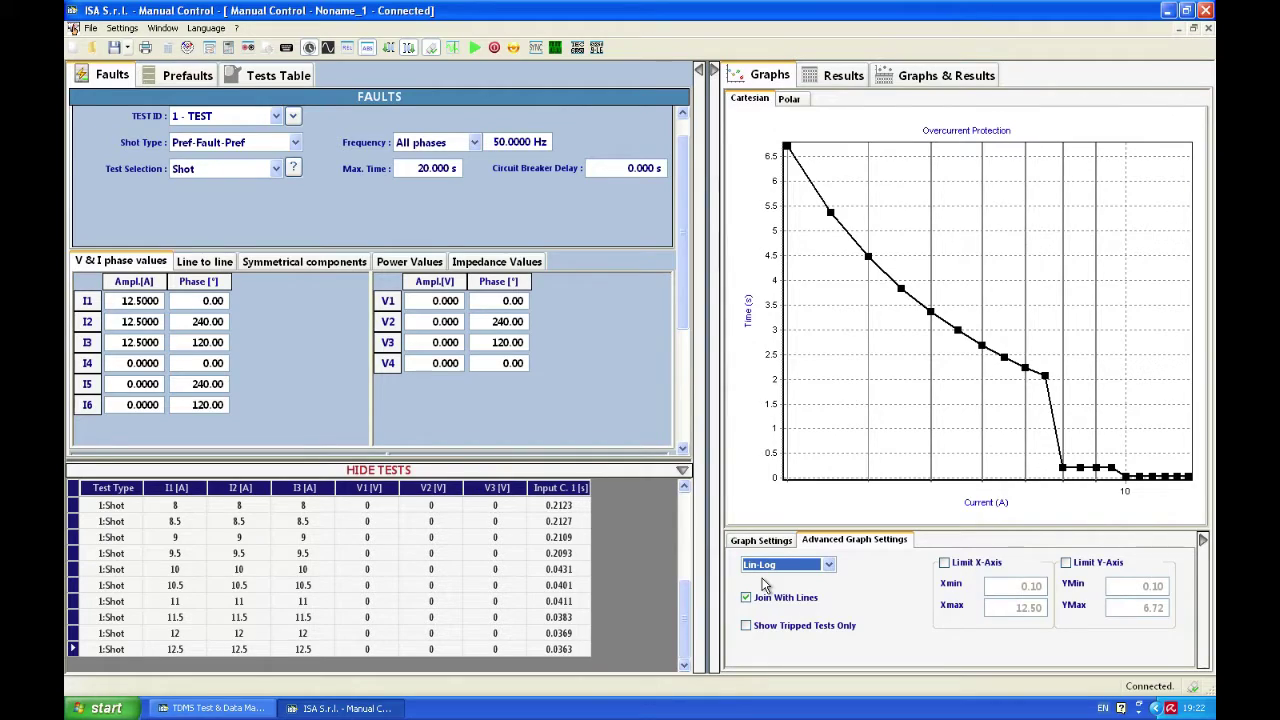
key(Down)
key(Up)
key(Up)
key(Up)
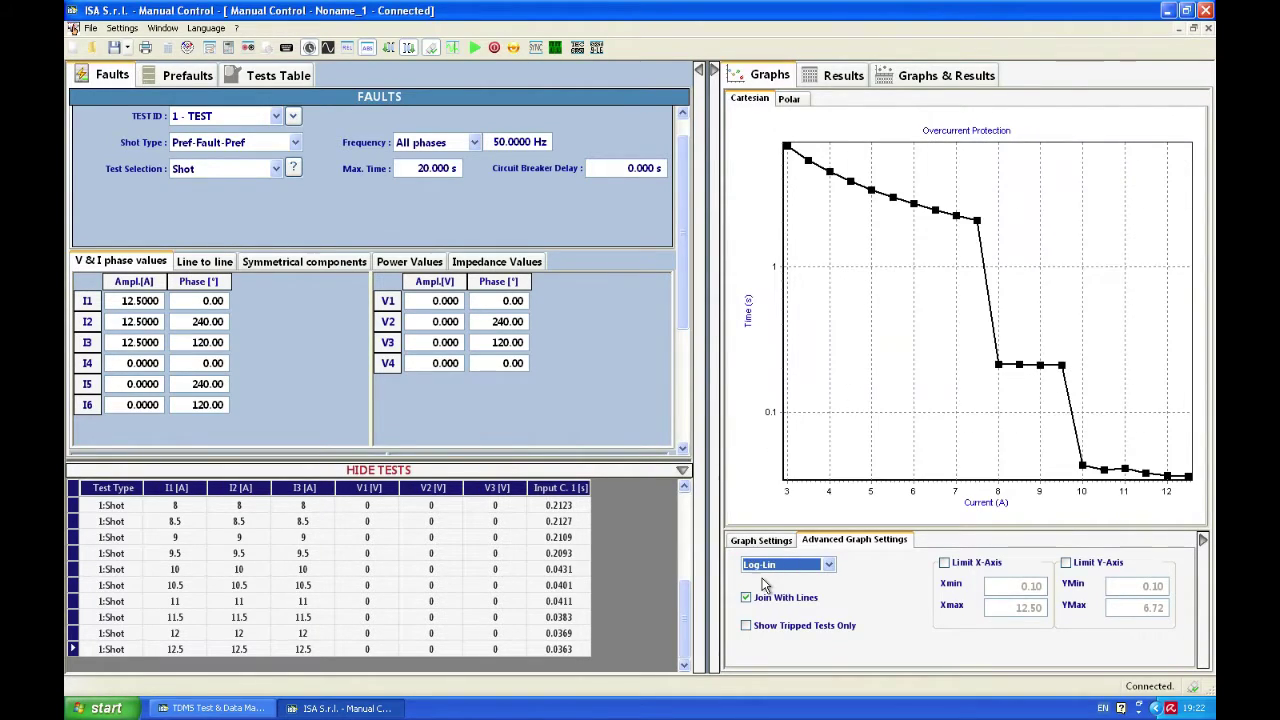
key(Down)
key(Down)
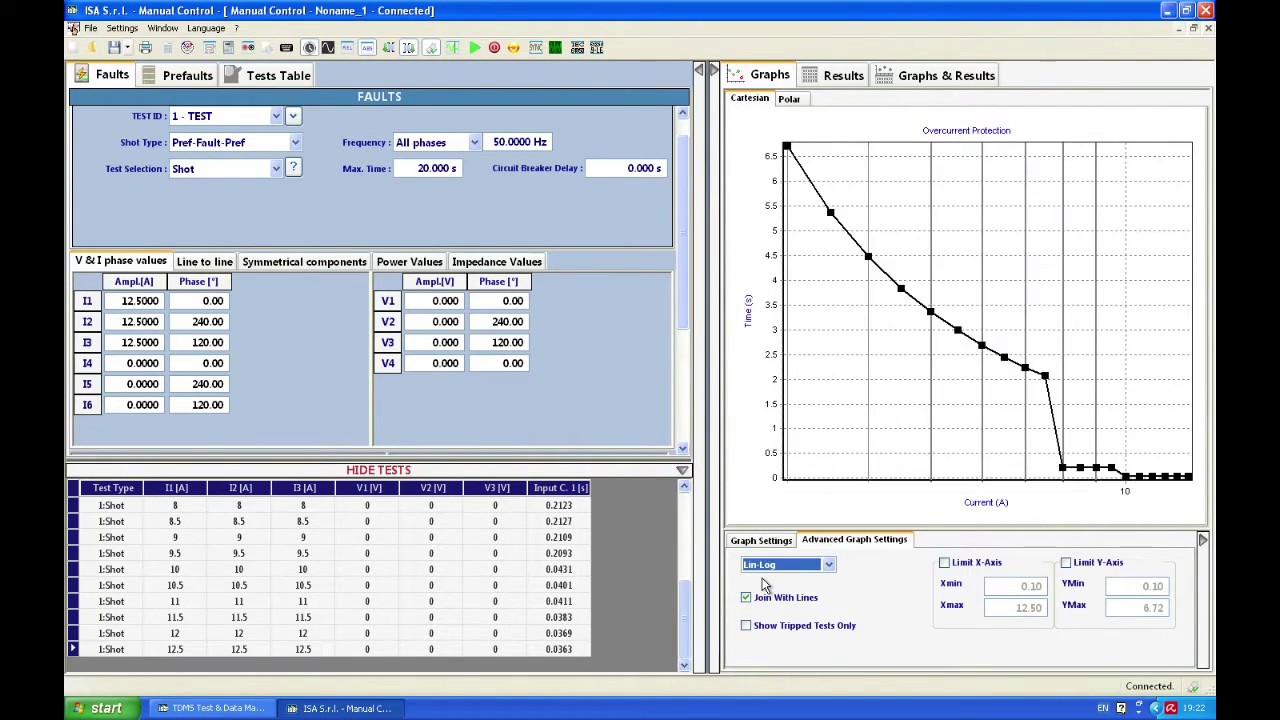
key(Up)
key(Up)
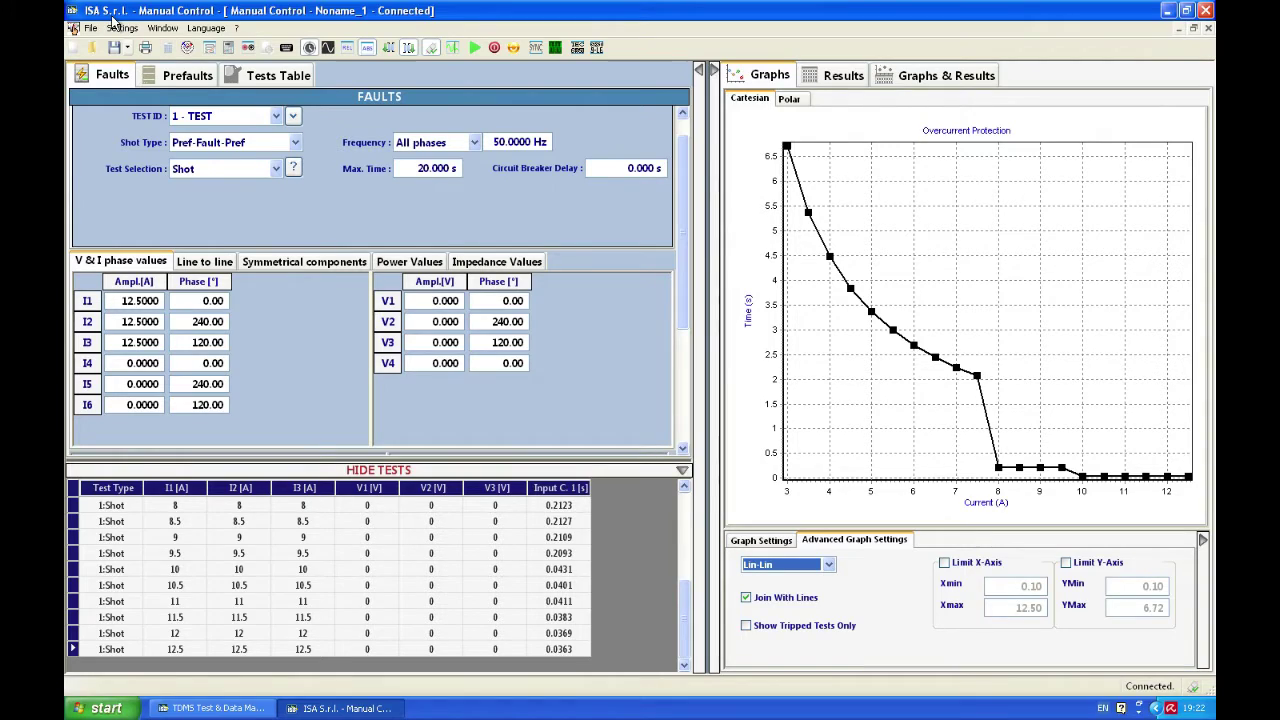
Step: Choose relay 5051 S/N:2414 under Italia › Genova › Linea 1 › Relays as the save node
click(90, 30)
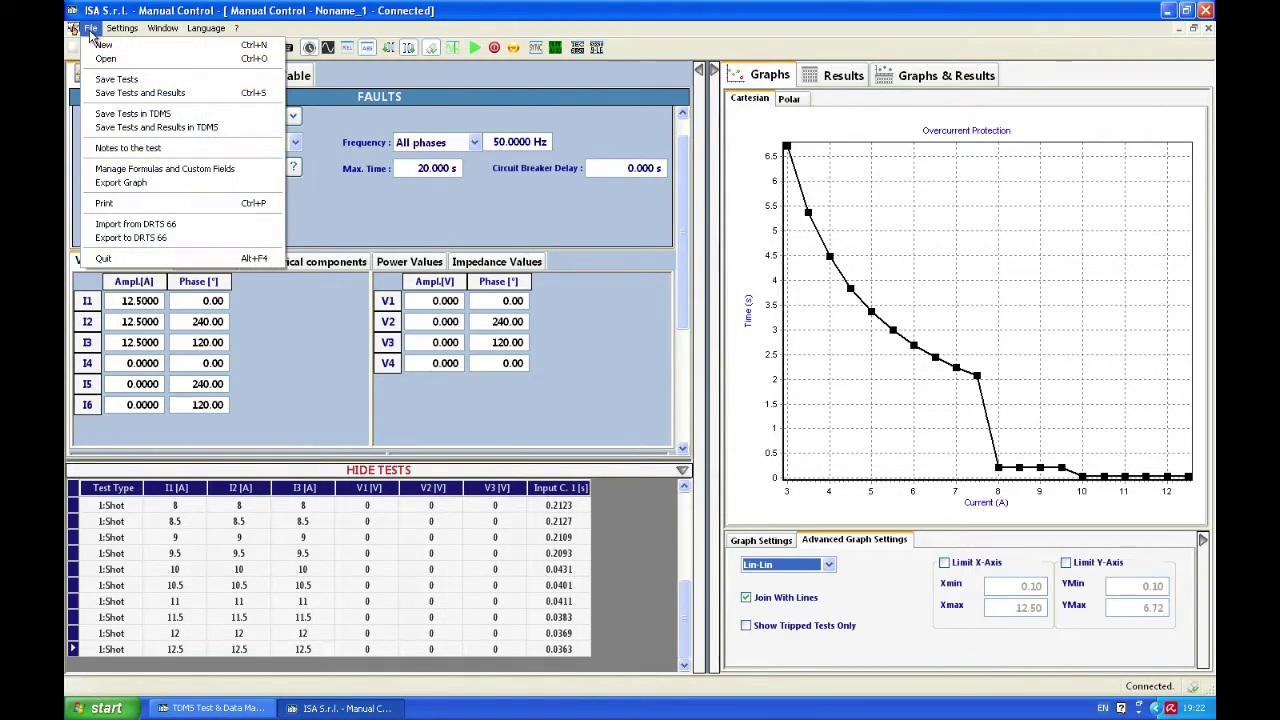
click(128, 130)
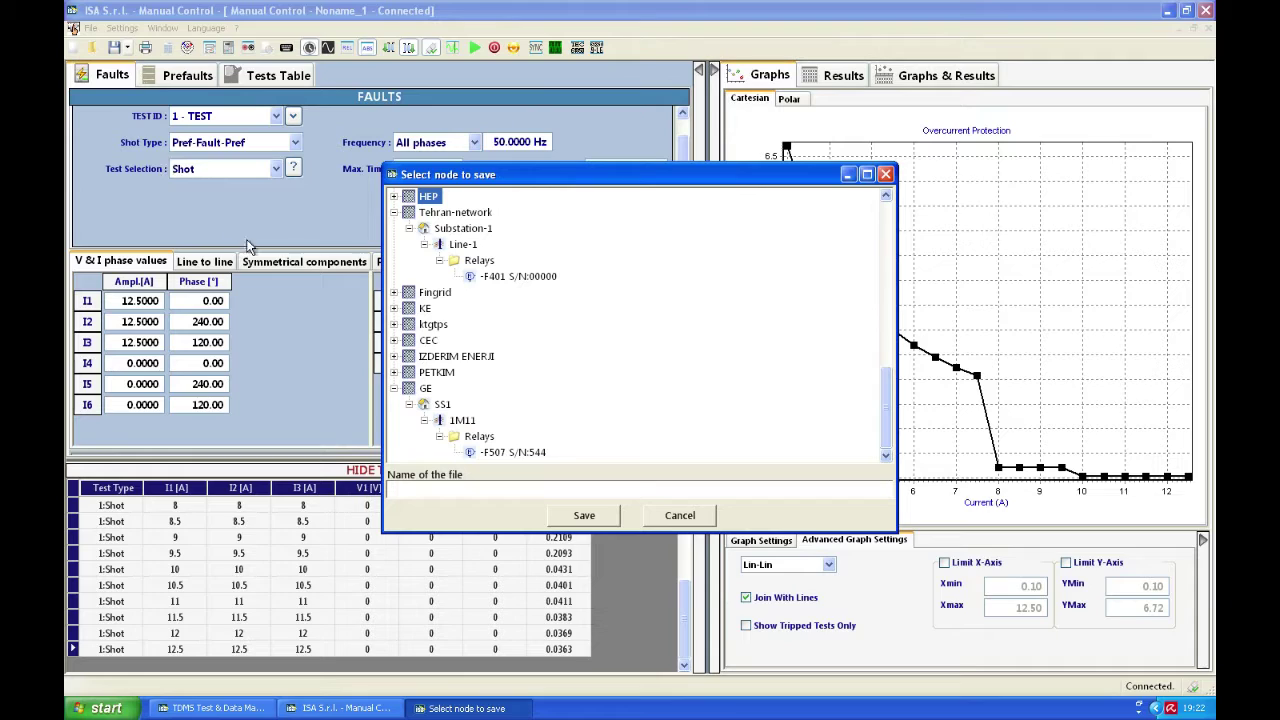
click(394, 388)
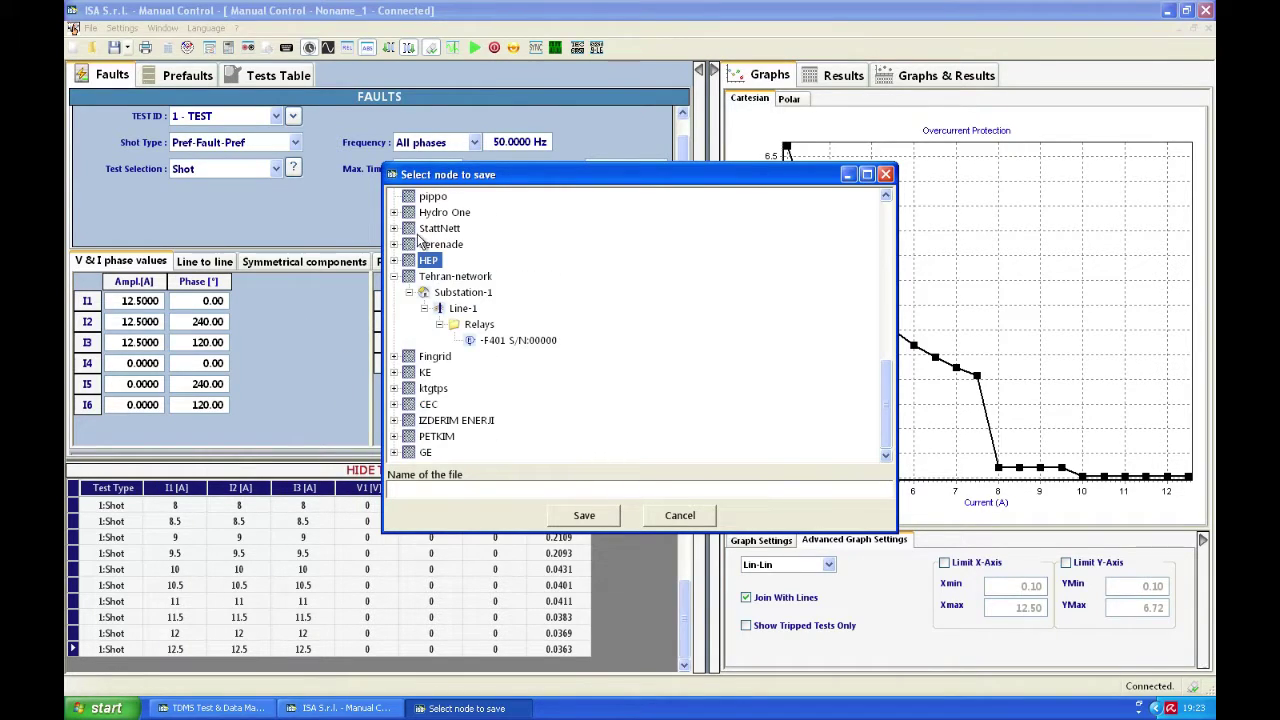
click(394, 278)
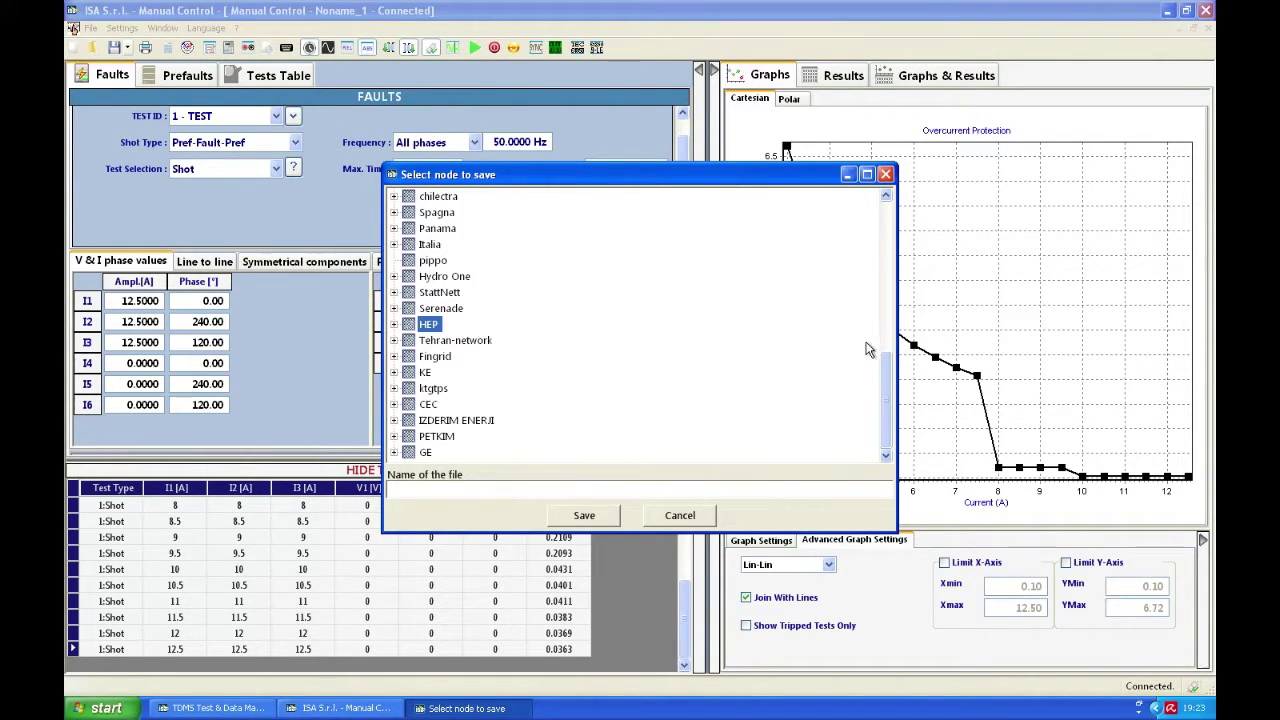
drag(890, 376, 901, 337)
click(395, 357)
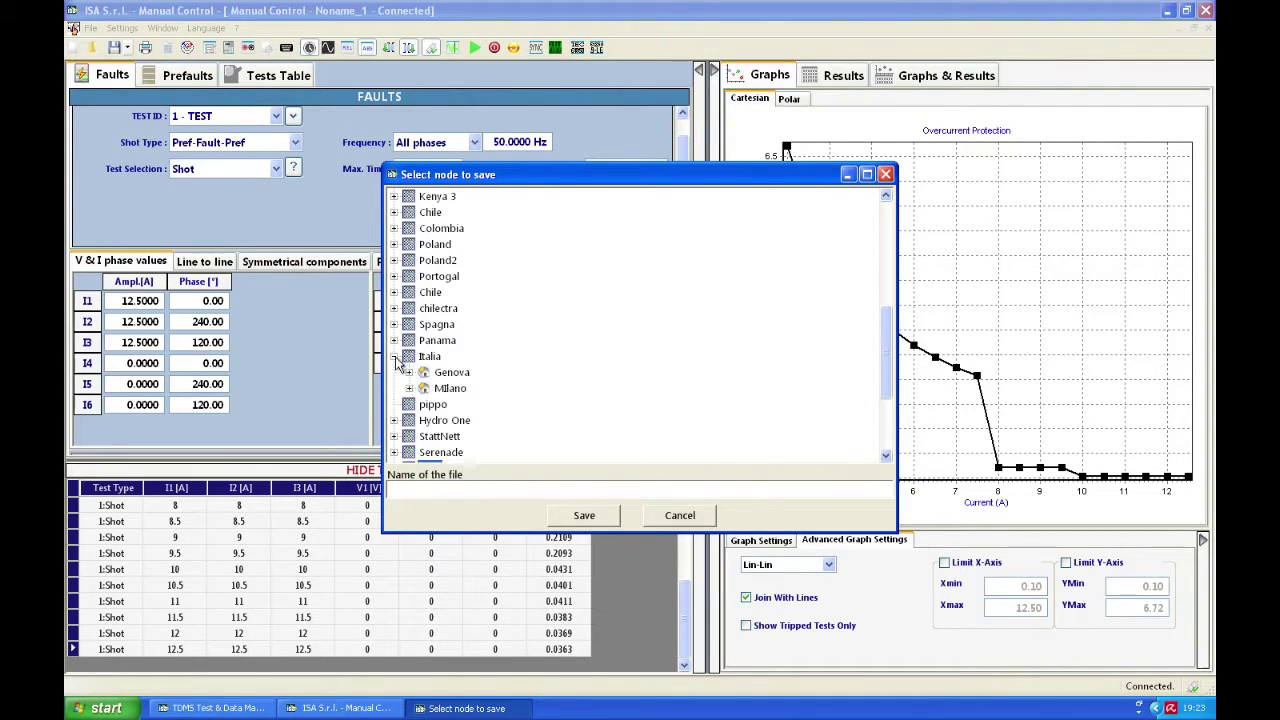
click(408, 372)
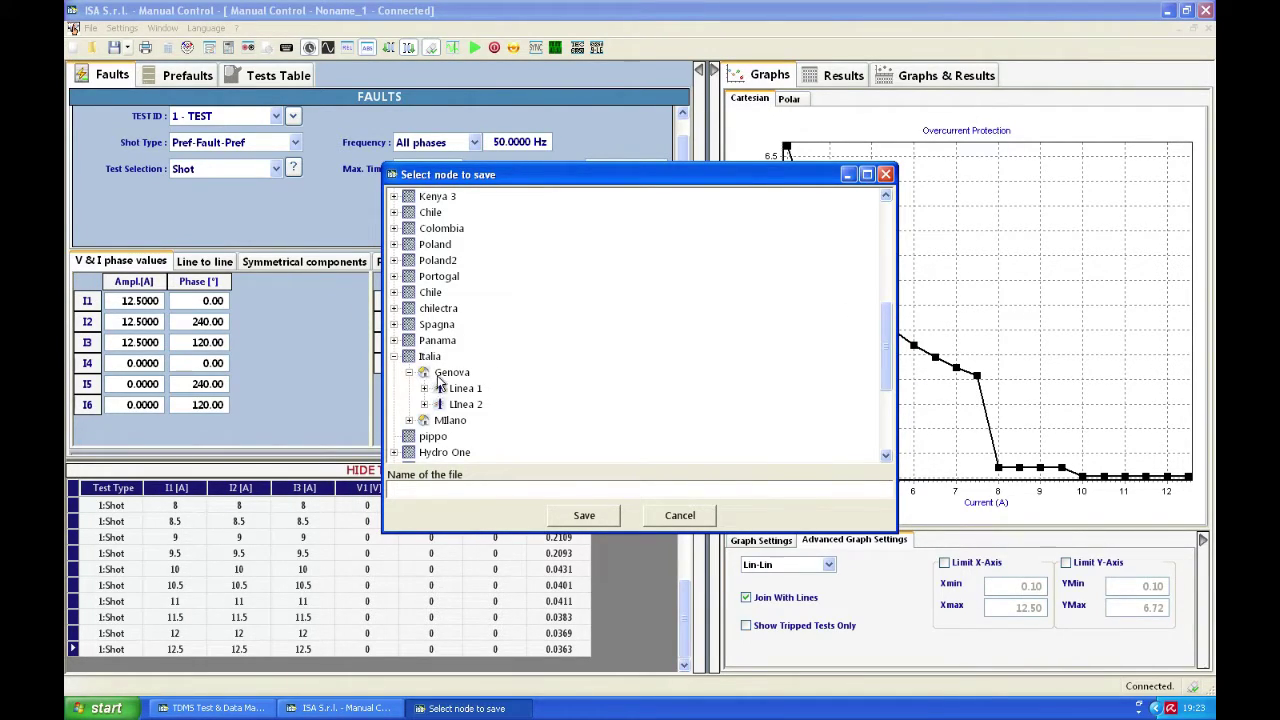
click(443, 388)
click(424, 388)
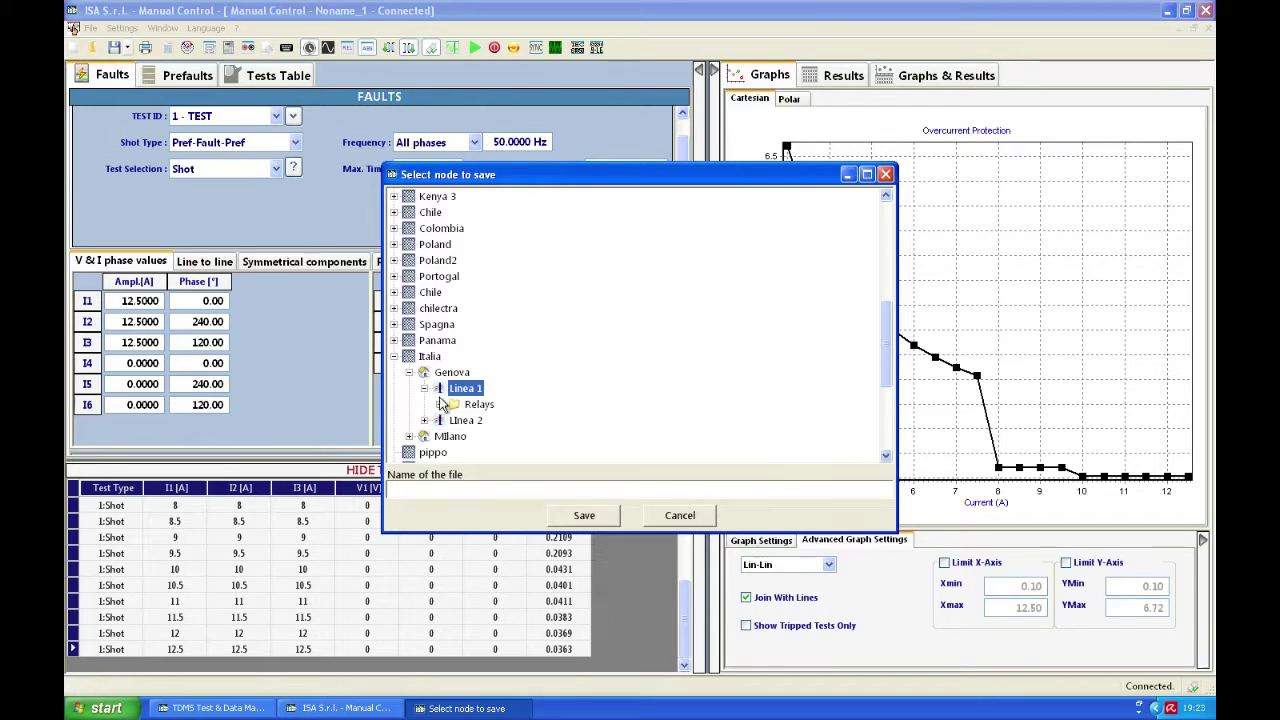
click(440, 404)
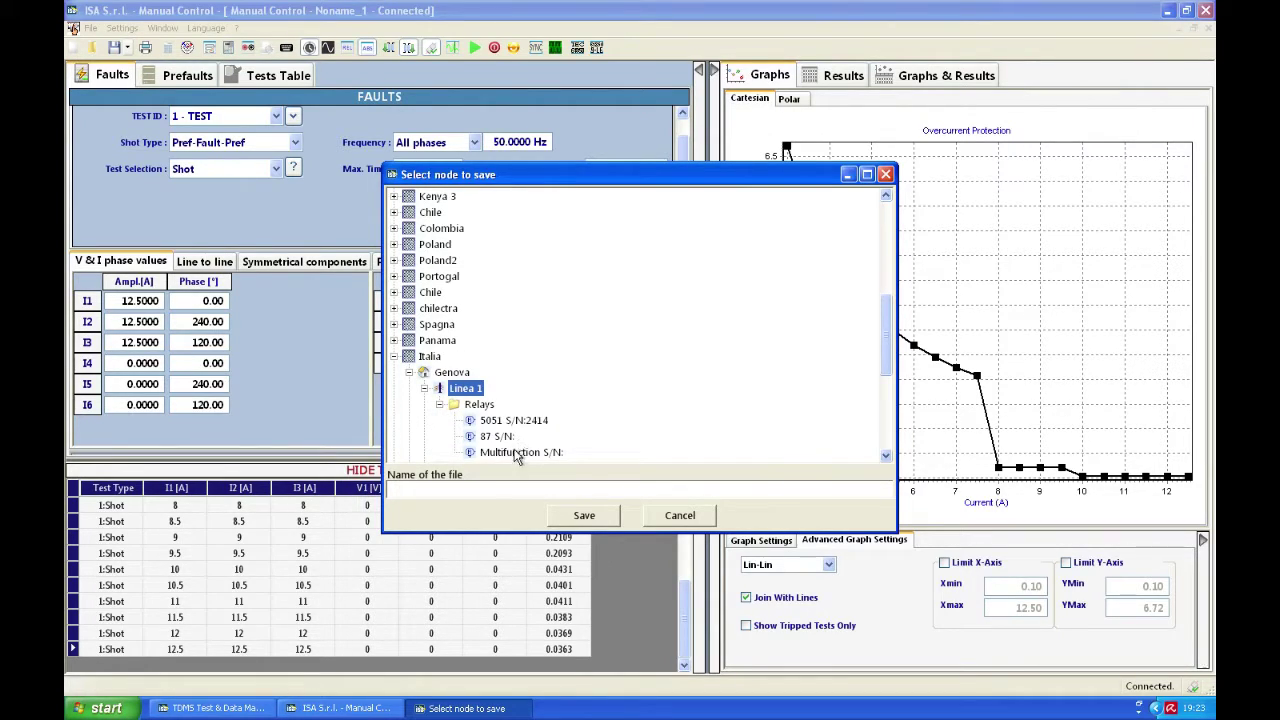
click(500, 421)
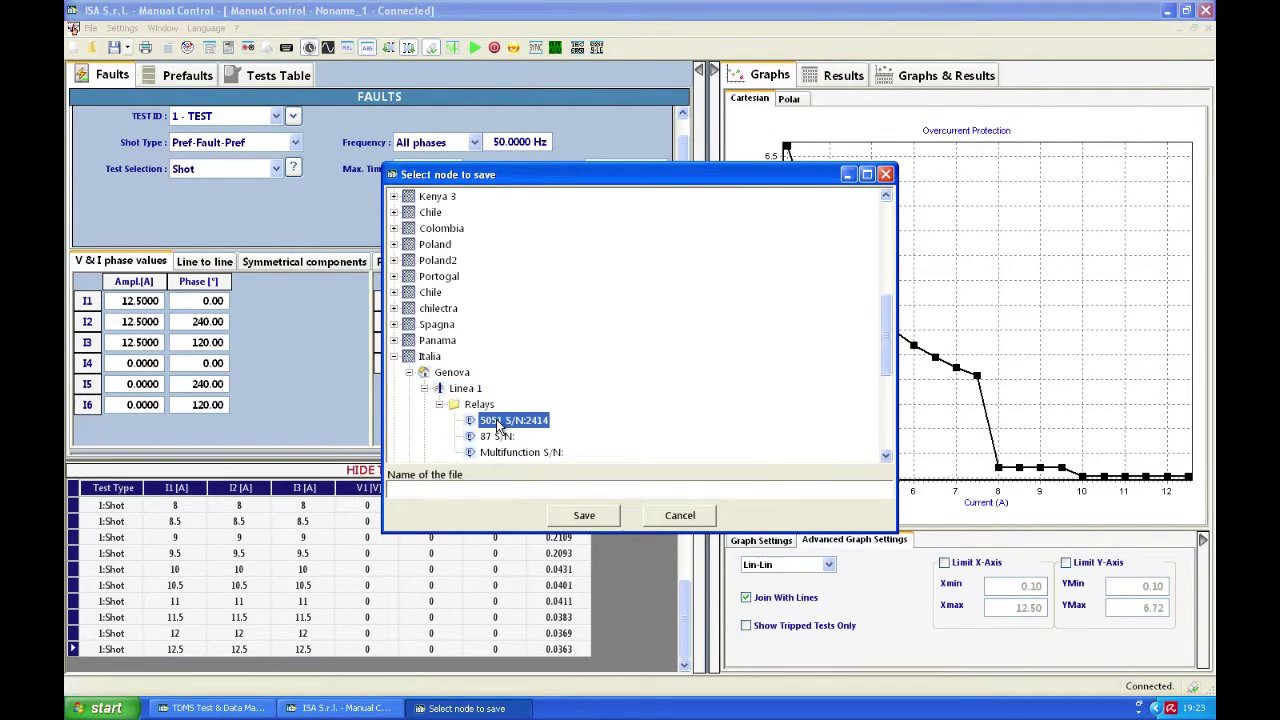
Step: Name the test 'Mannual Test' and save it
click(449, 488)
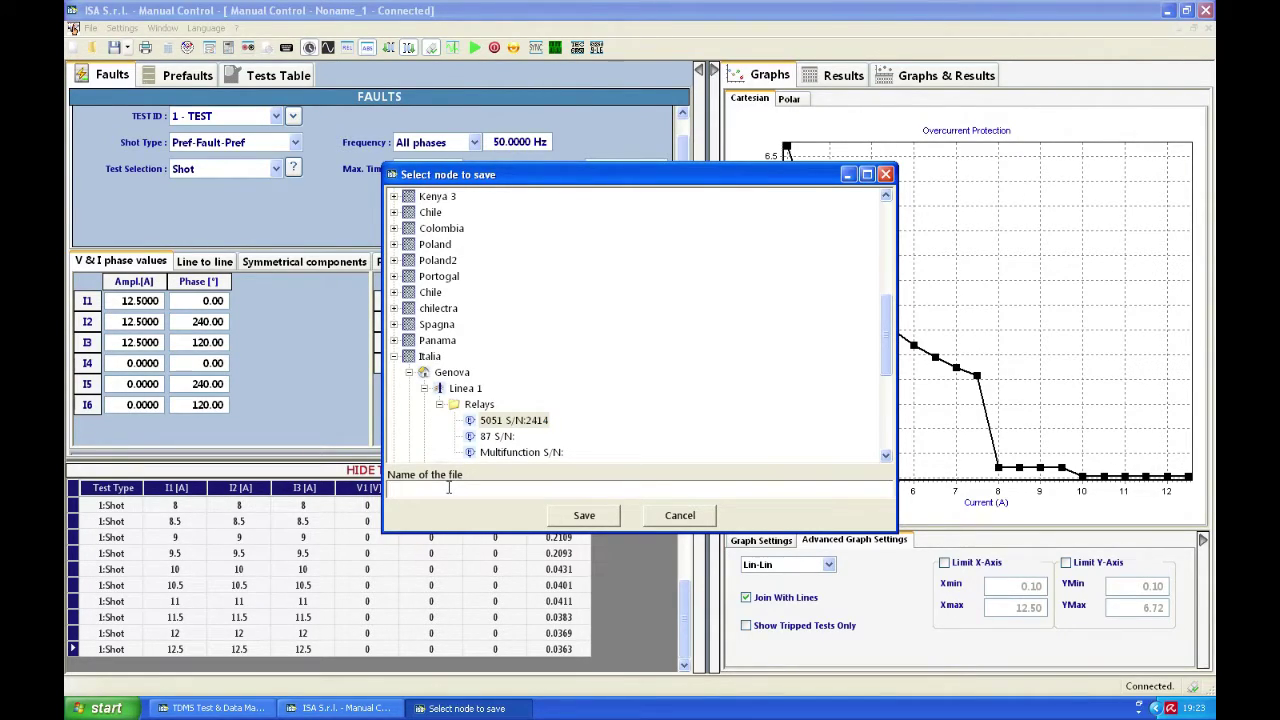
text(Mannual Test)
click(569, 517)
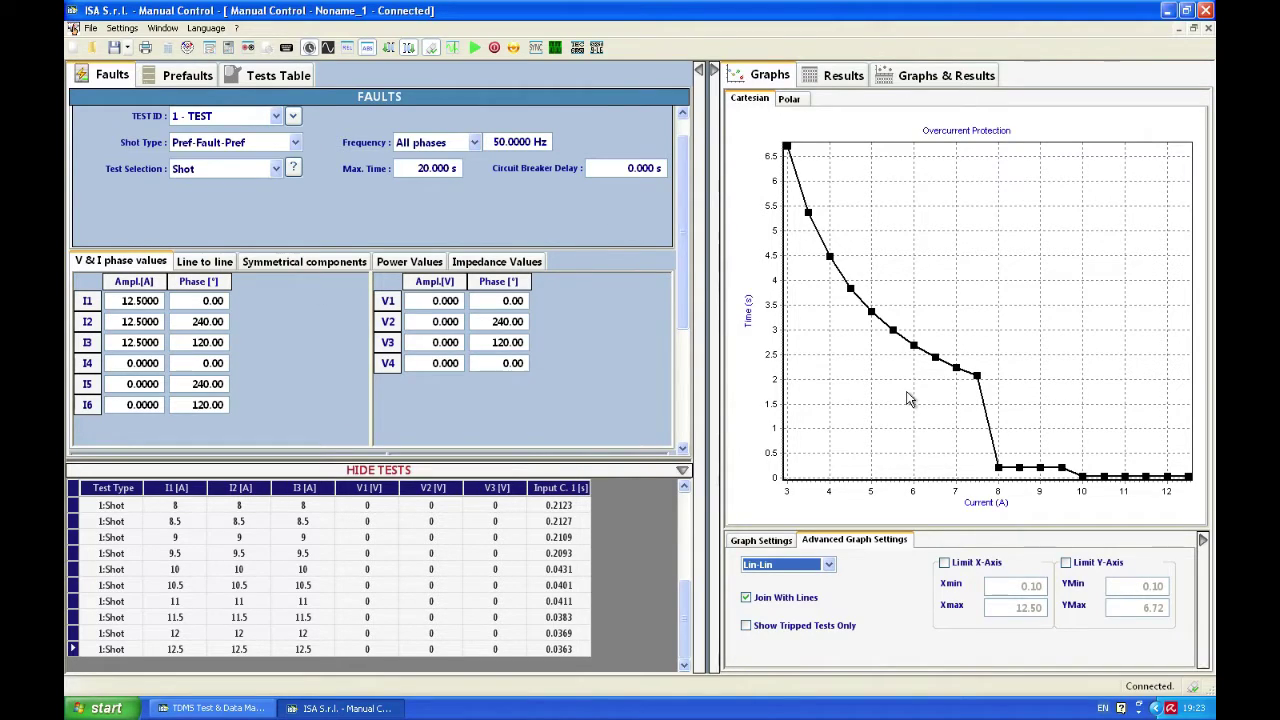
Step: Close the Manual Control window and confirm quitting with Yes
click(1205, 12)
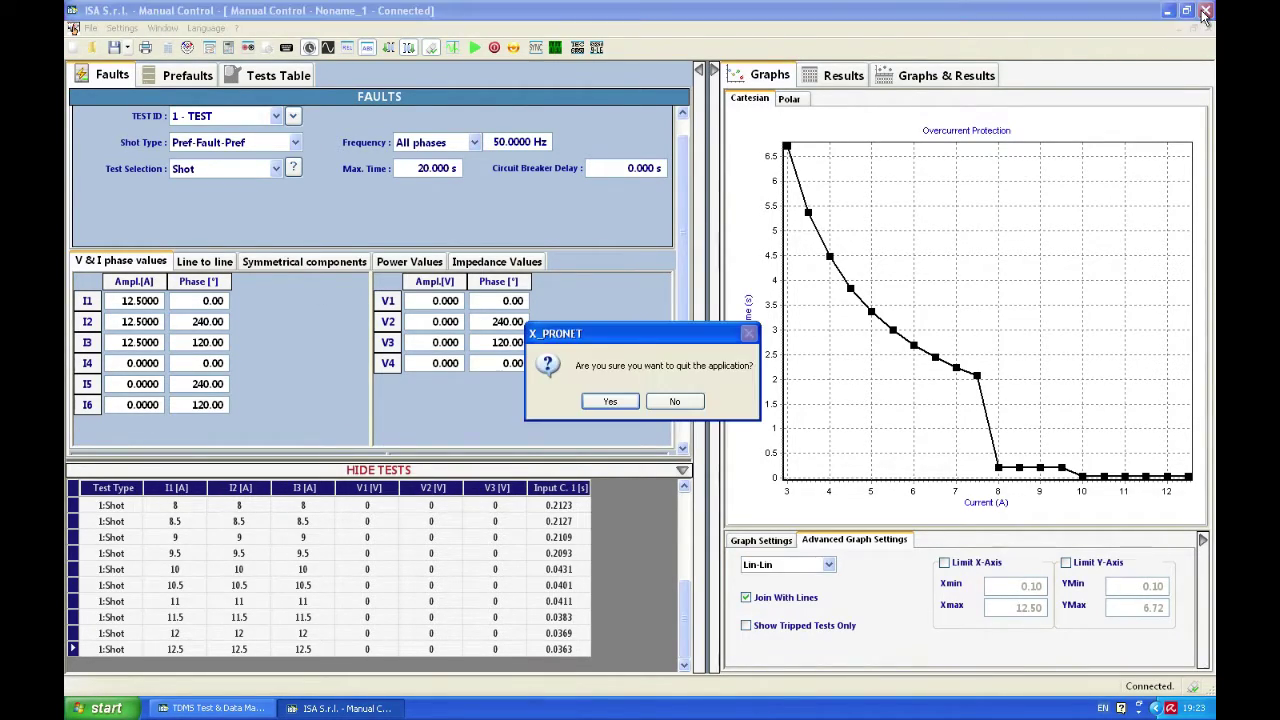
click(613, 402)
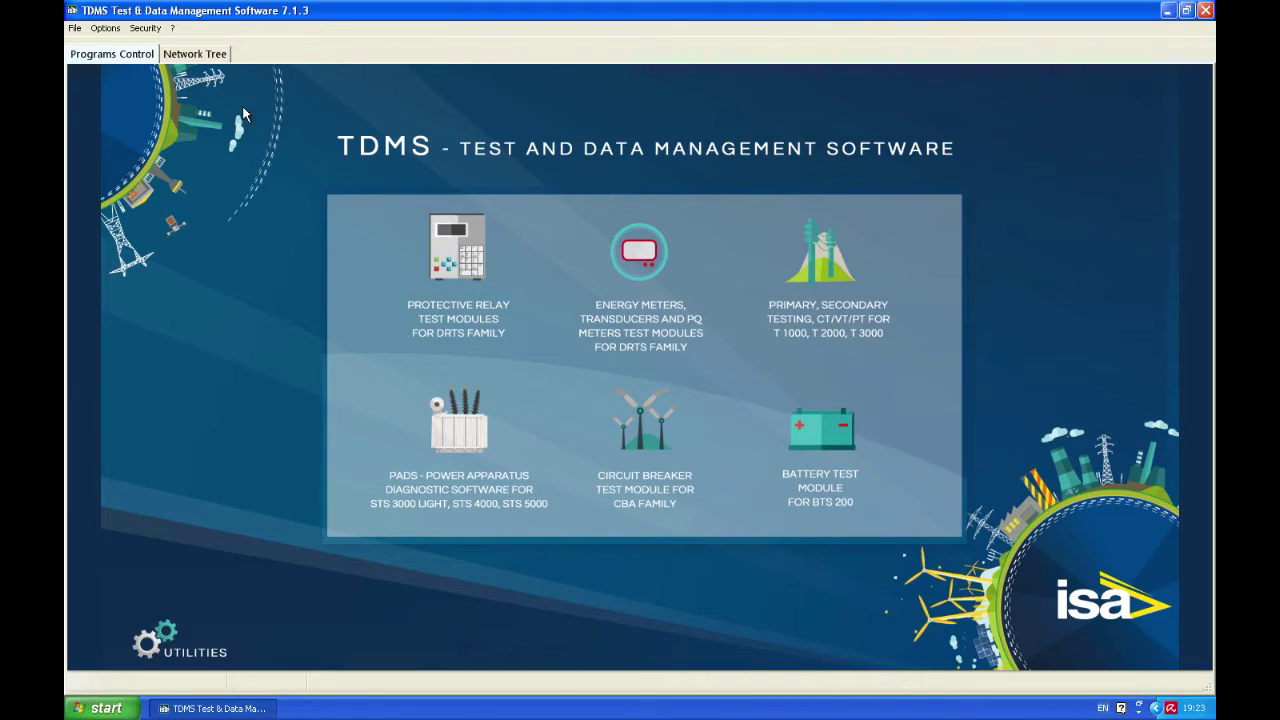
Step: In the Network Tree, select relay 5051 under Italia › Genova › Linea 1 and its 'Mannual Test' result
click(190, 56)
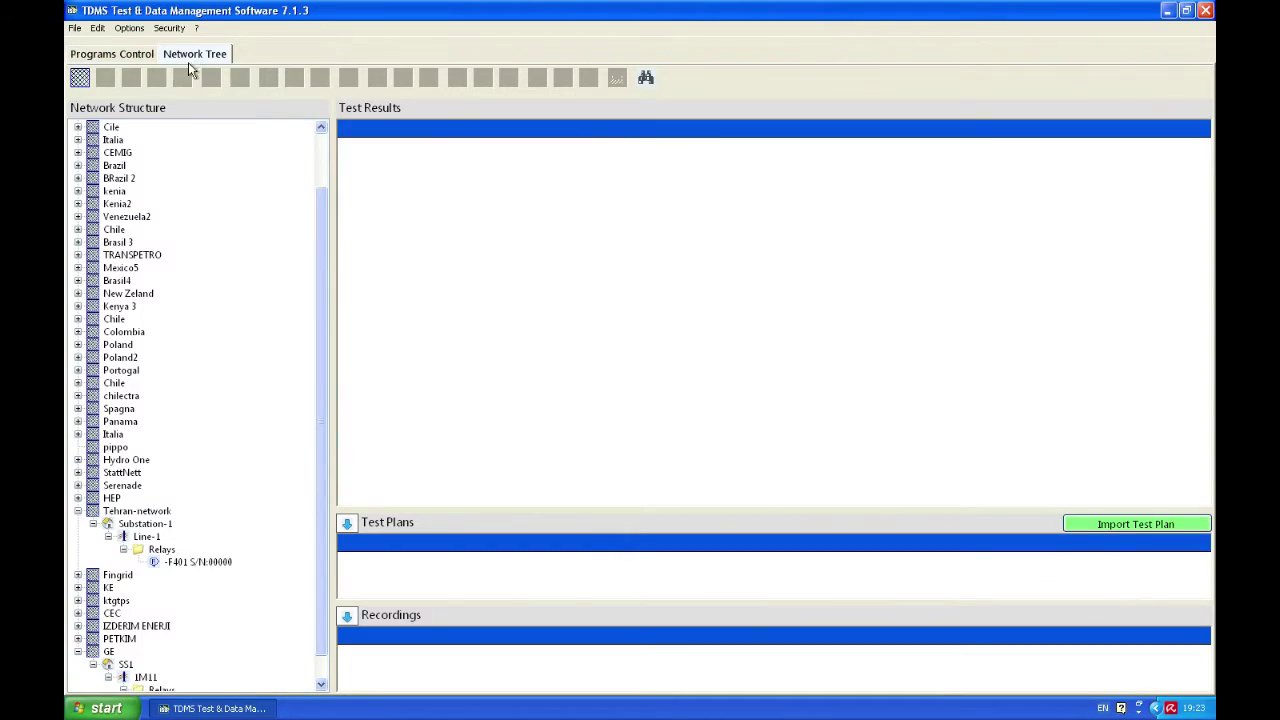
click(79, 511)
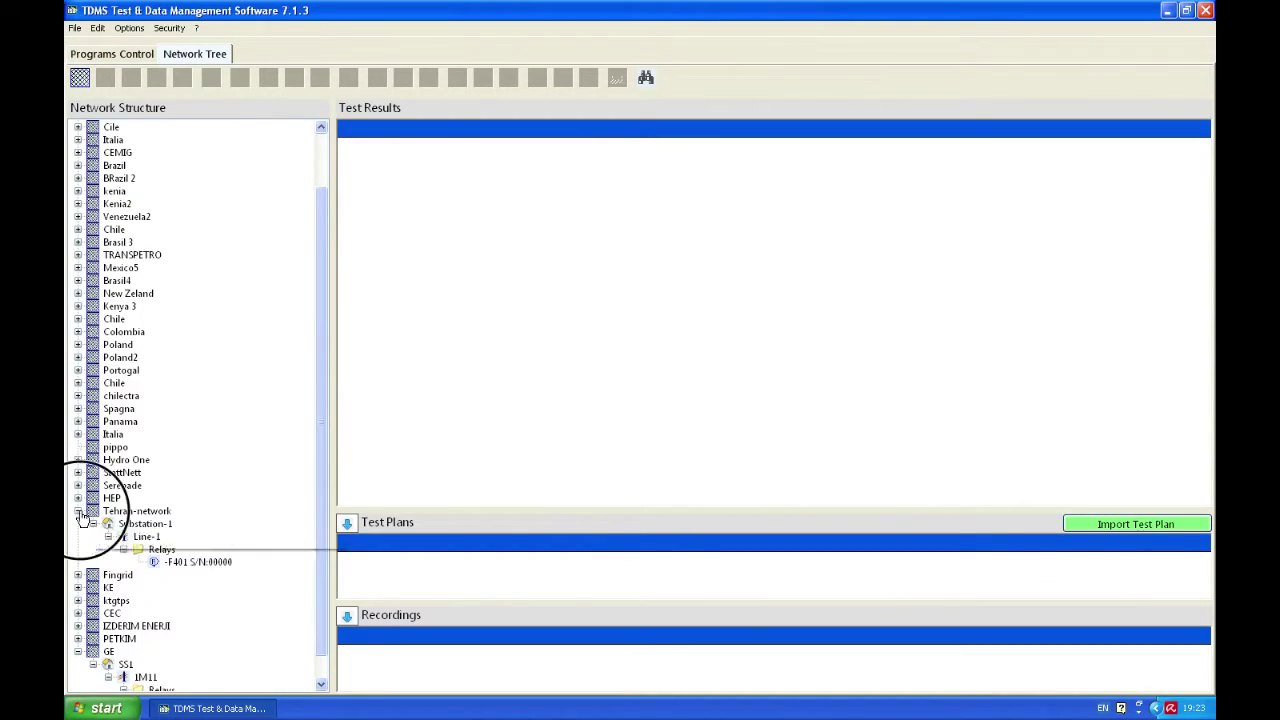
click(78, 460)
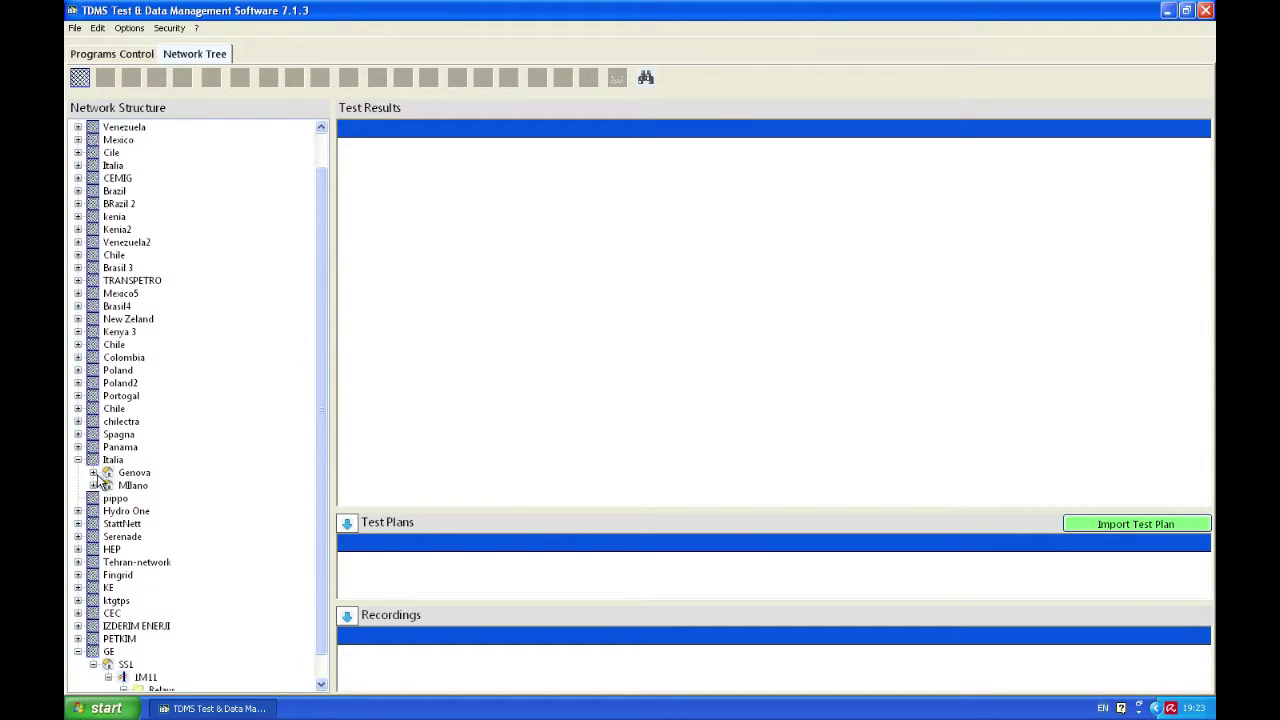
click(93, 473)
click(108, 485)
click(124, 500)
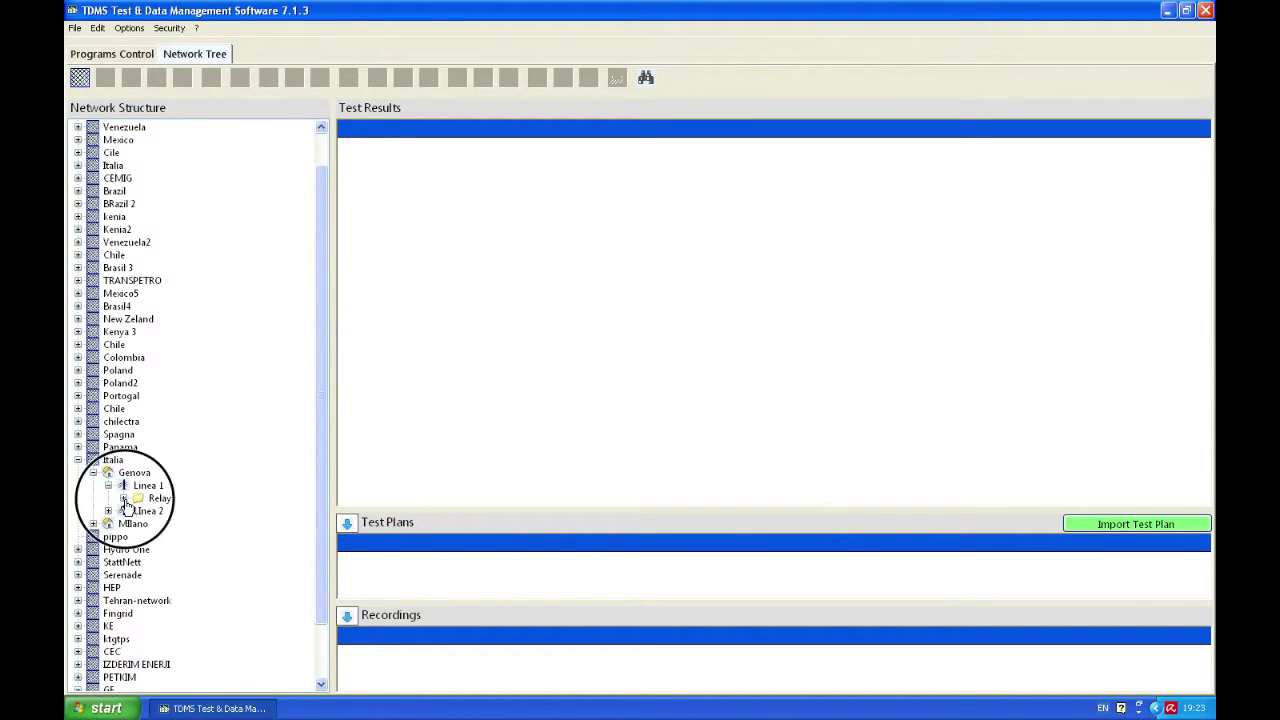
click(178, 511)
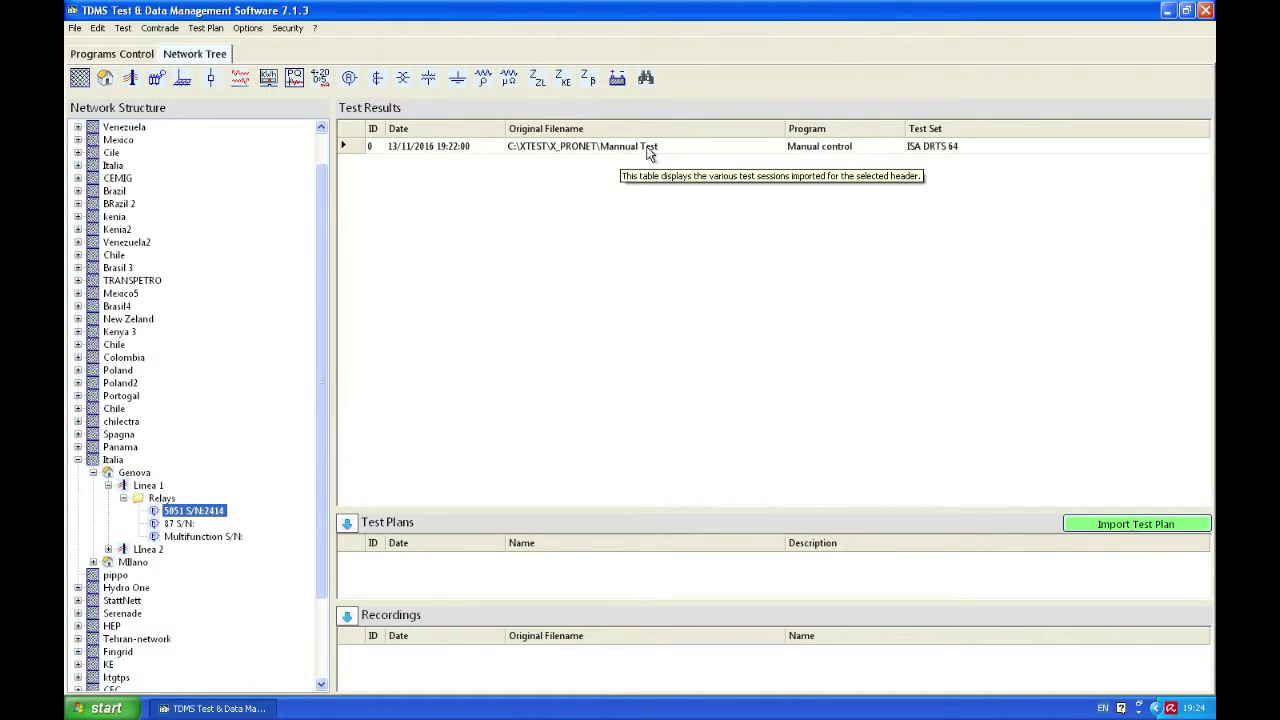
click(350, 148)
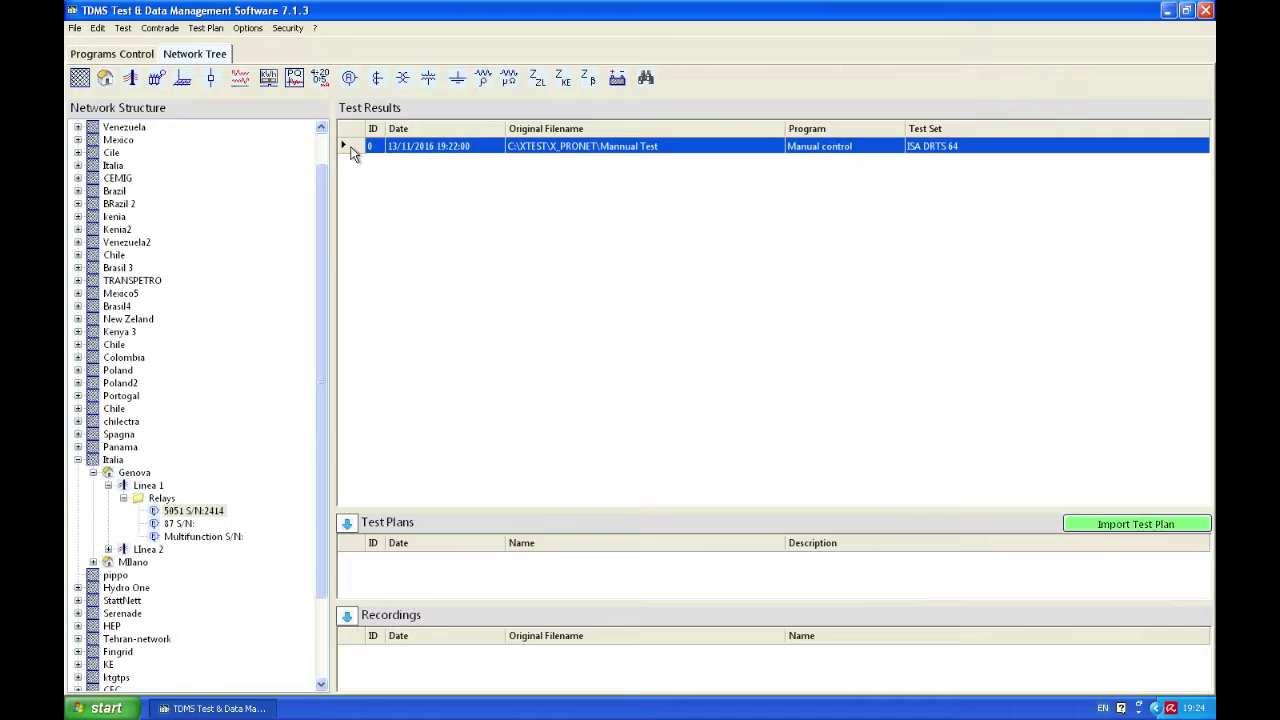
Step: Execute the saved test result again so it reopens in ISA Manual Control
right_click(352, 153)
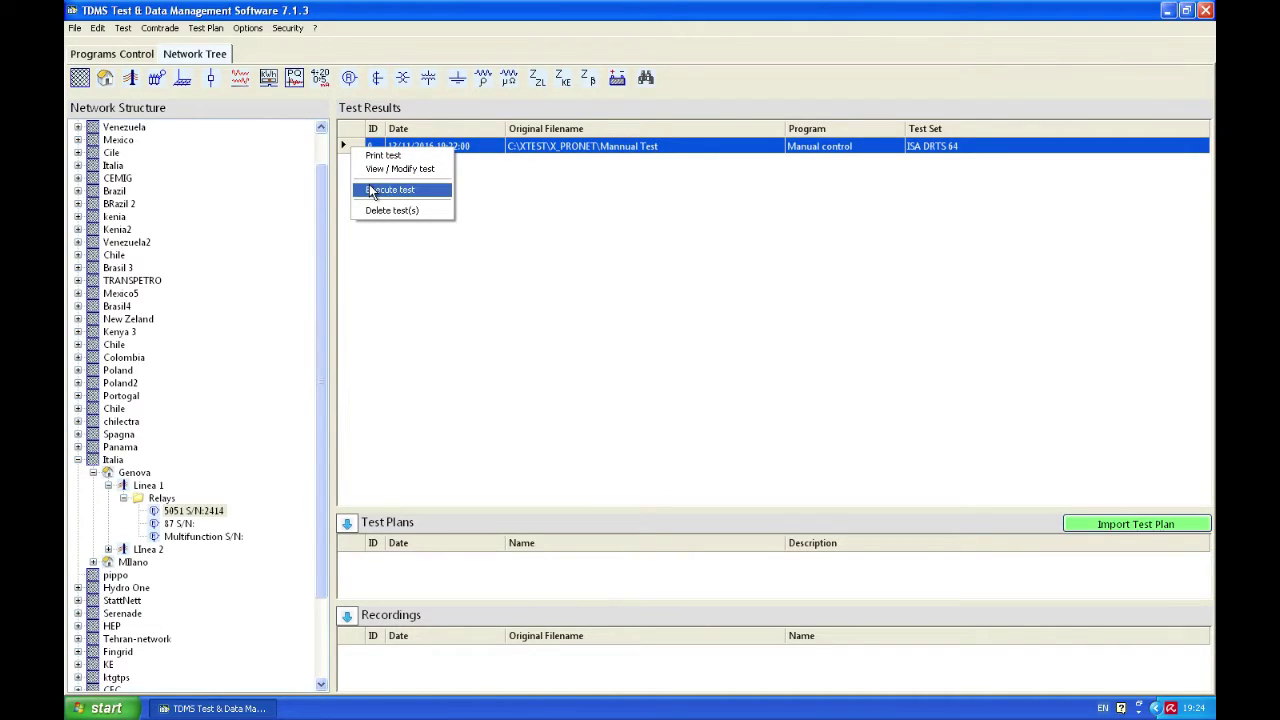
click(372, 189)
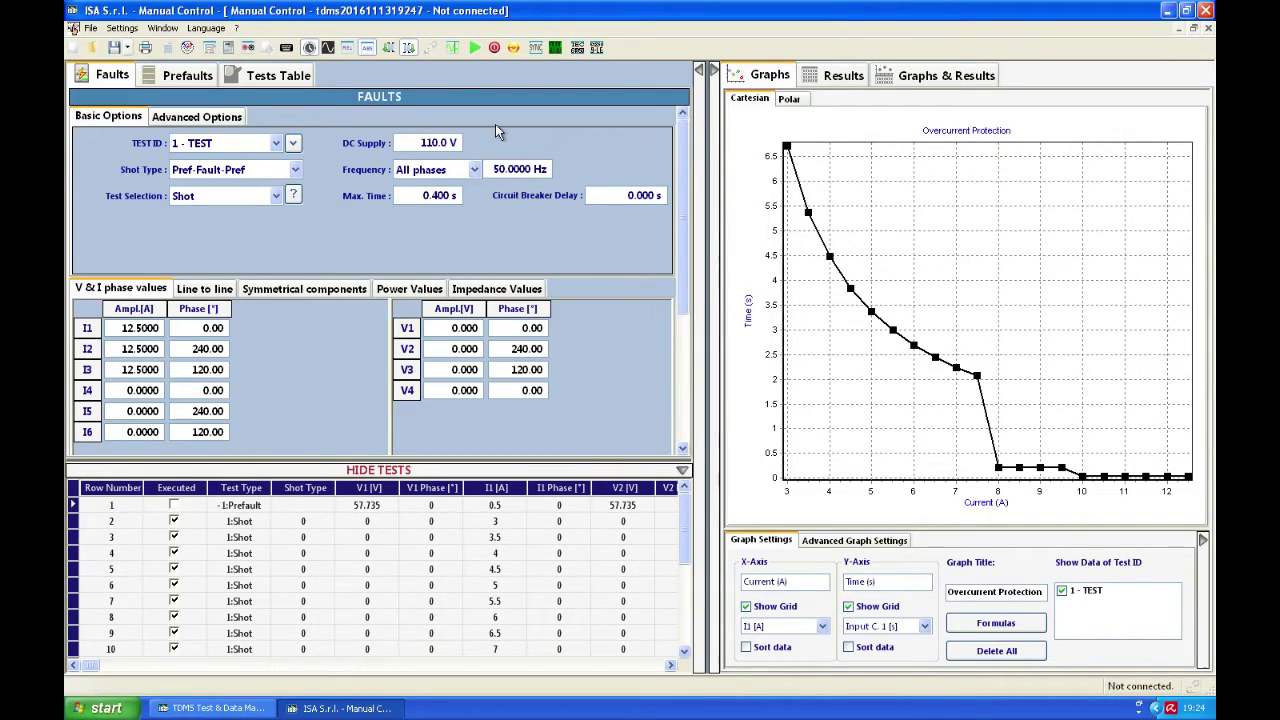
Step: Connect Manual Control to the DRTS 34/DRTS 64/DRTS 66 test set over USB
click(429, 50)
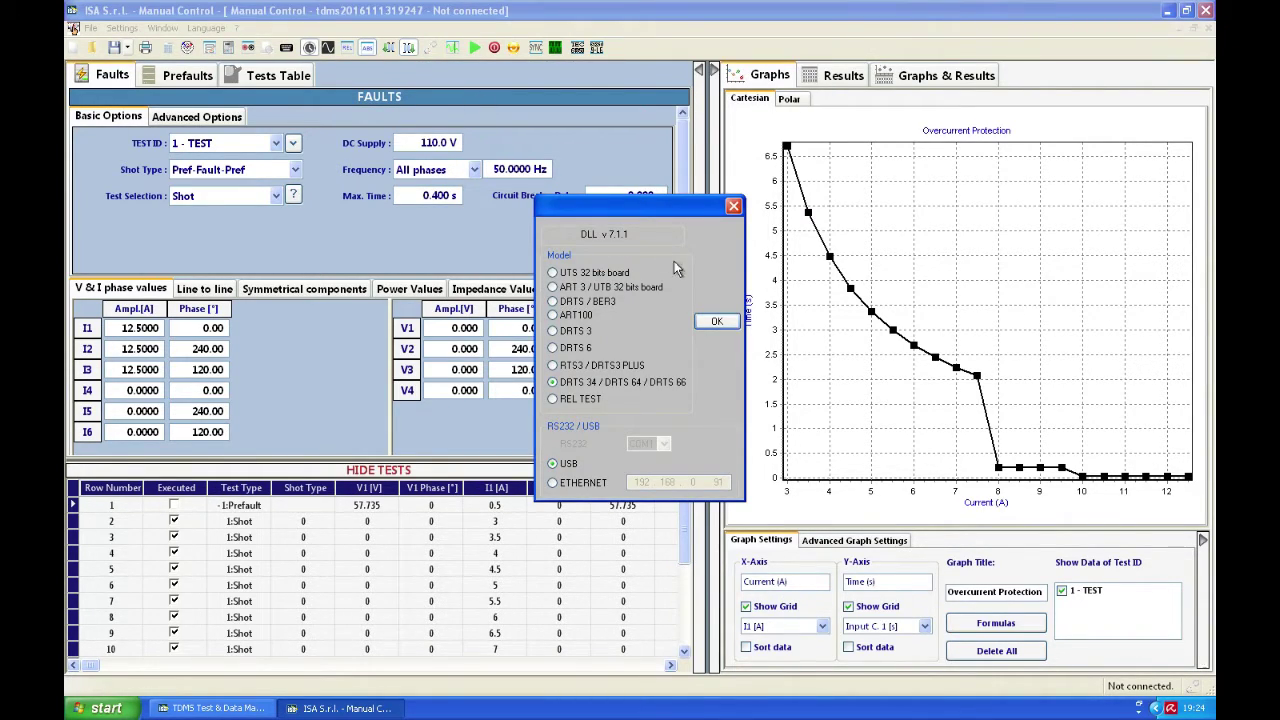
click(709, 324)
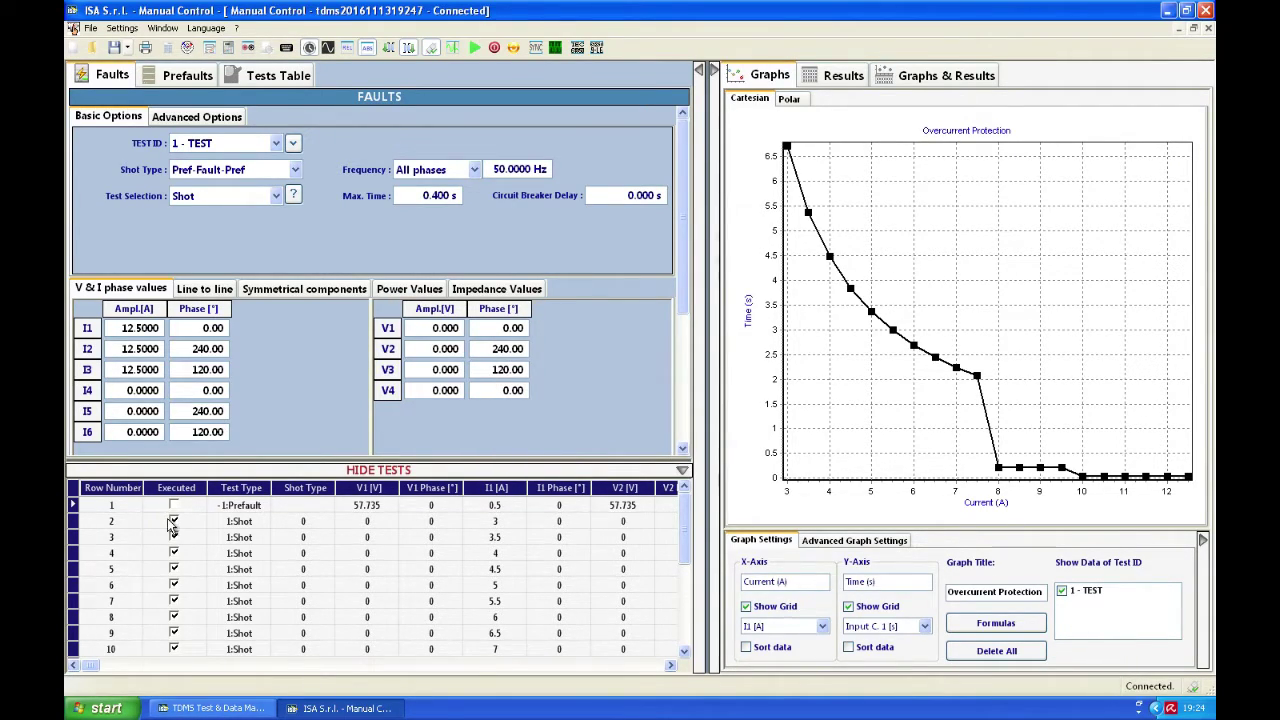
Step: Select all rows in the tests grid and request Repeat Selected Tests
right_click(77, 506)
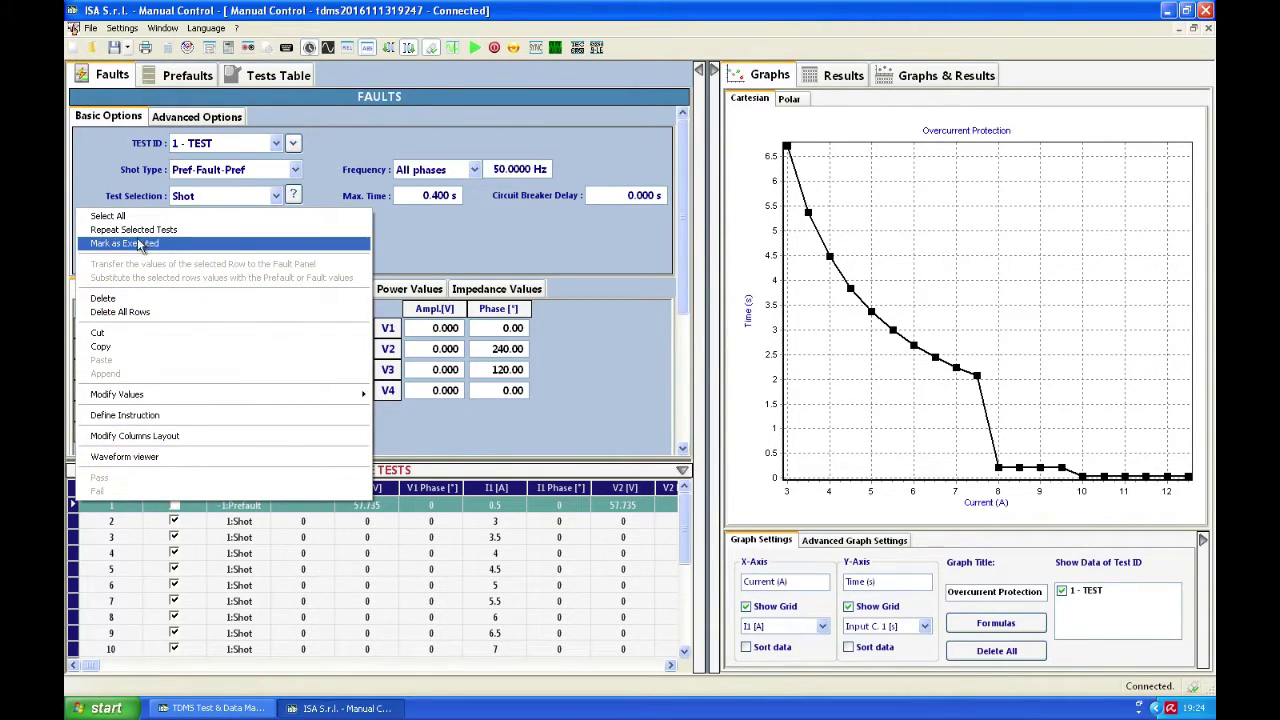
click(112, 218)
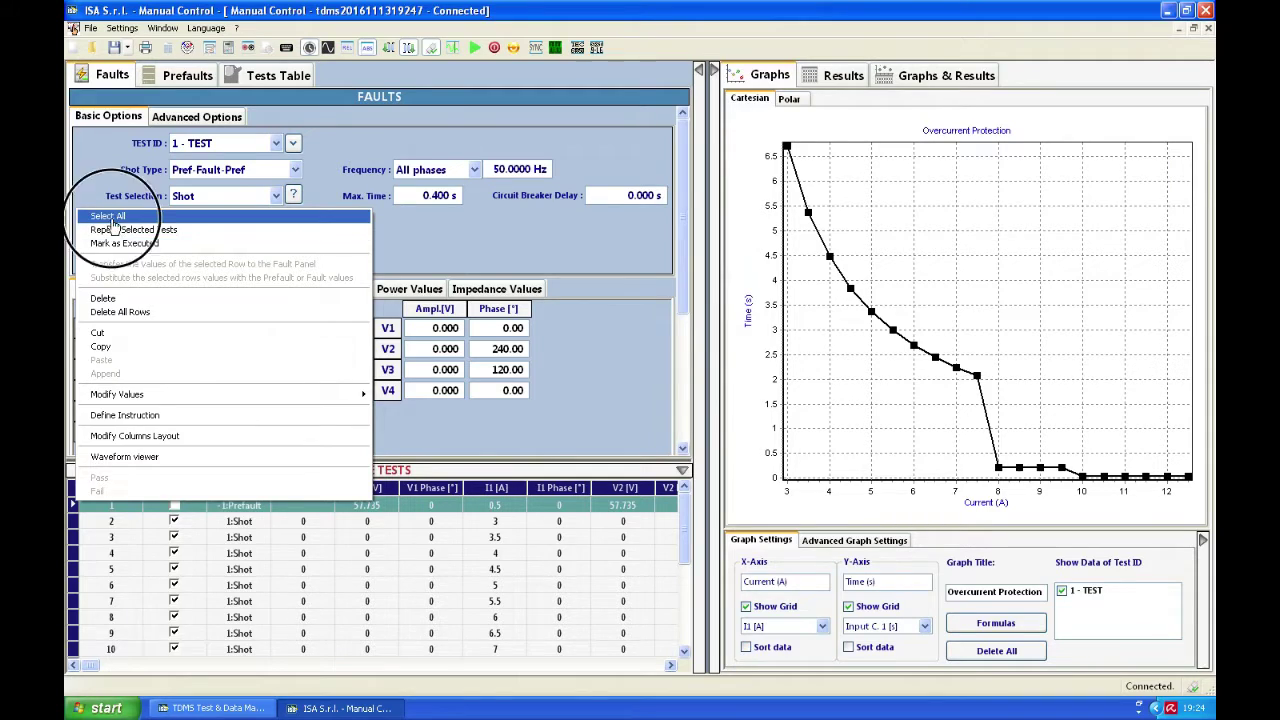
right_click(74, 512)
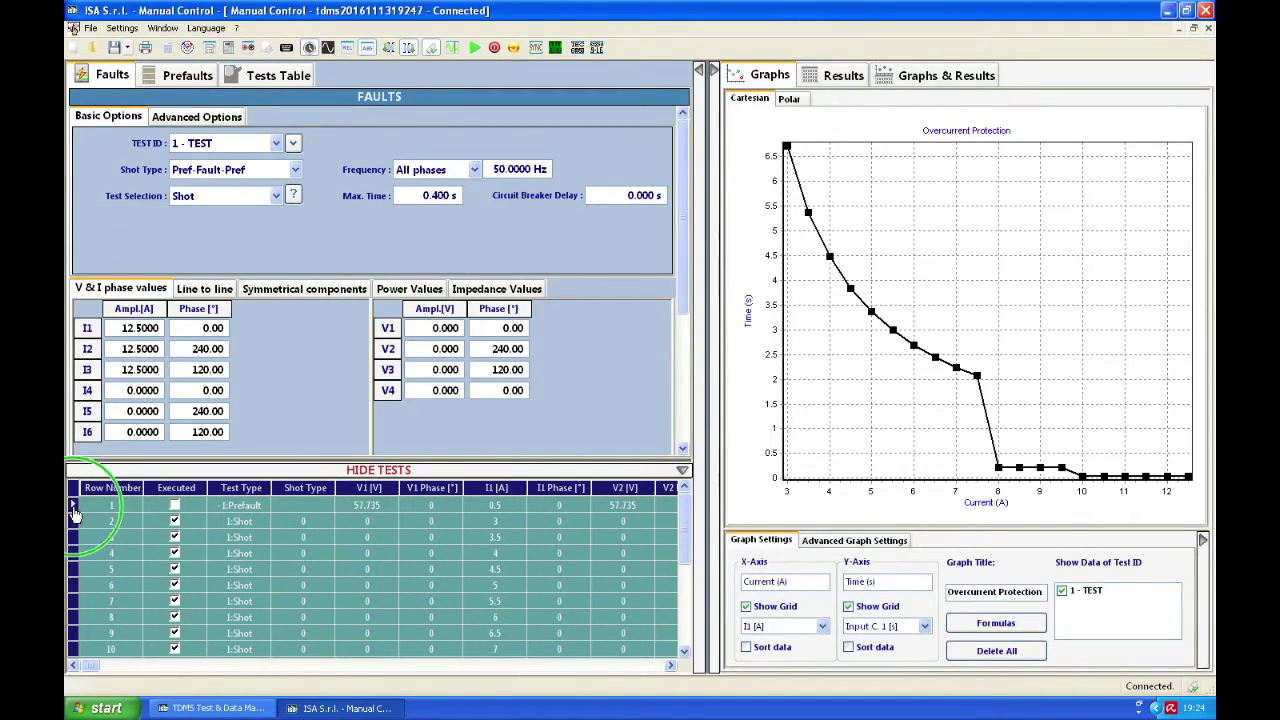
click(125, 234)
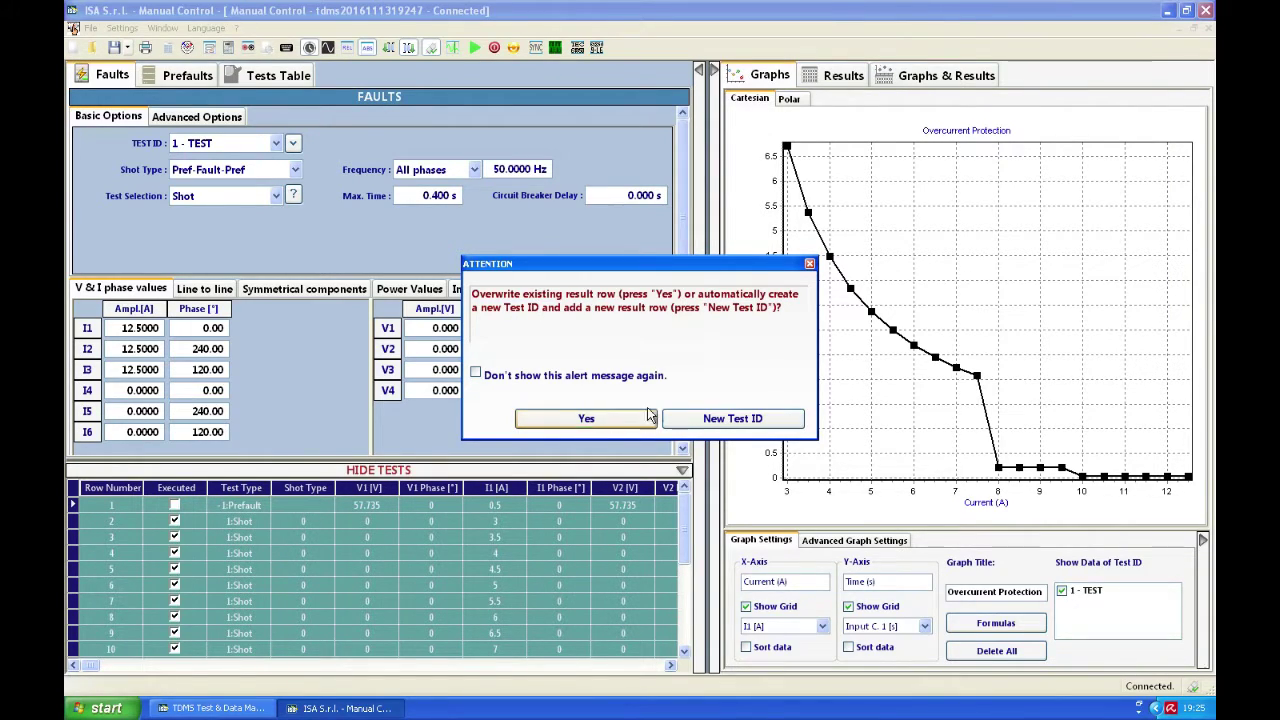
Step: Re-run the tests under a new Test ID named 'TEST 2' instead of overwriting
click(715, 424)
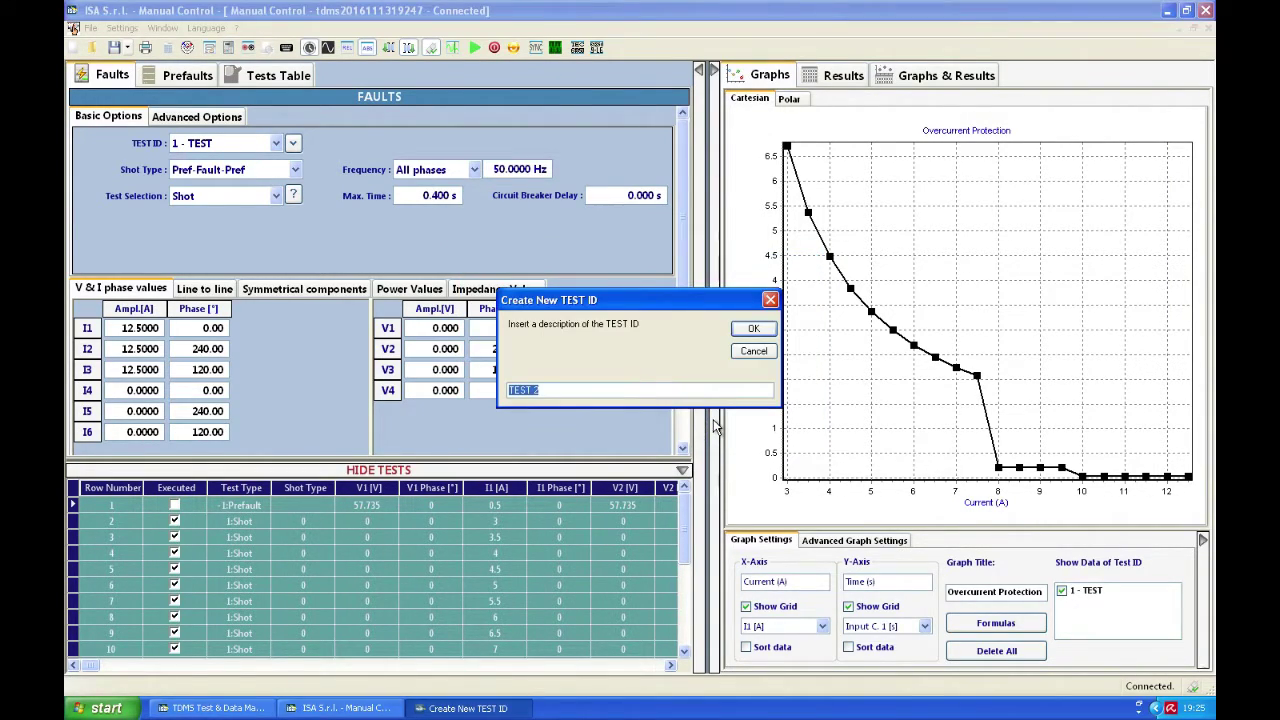
click(752, 328)
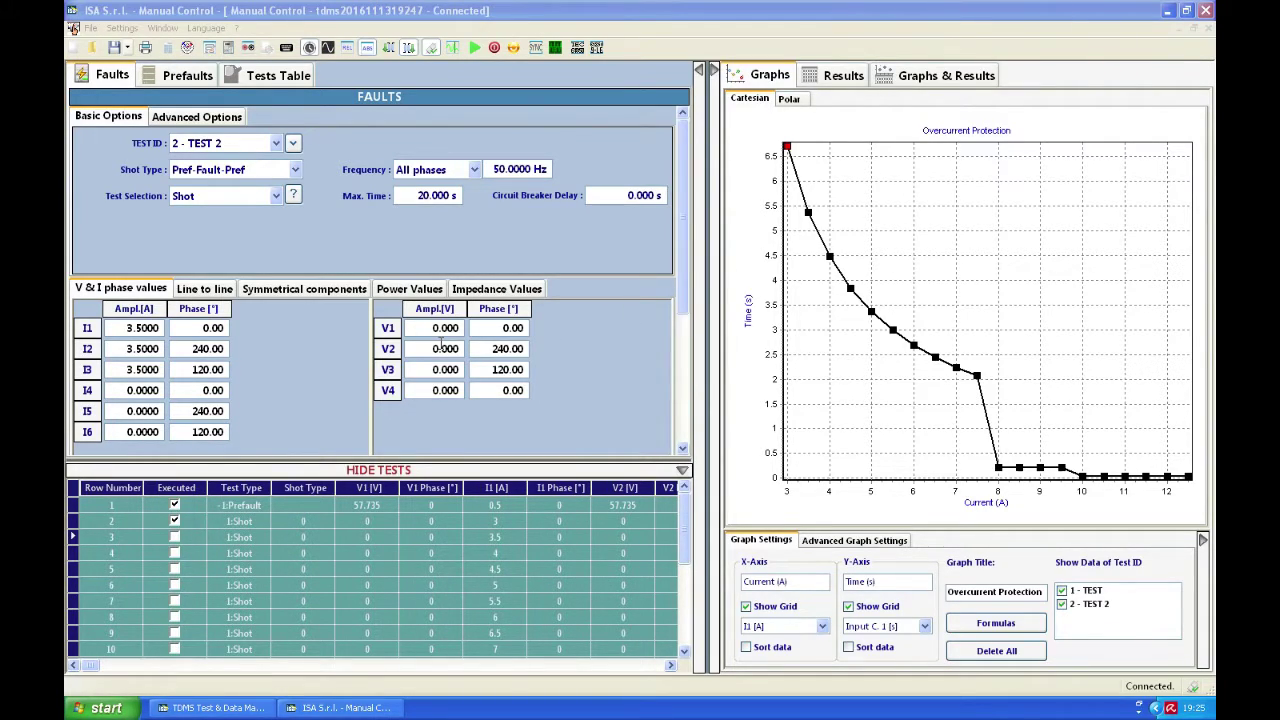
mouse_move(790, 151)
click(430, 48)
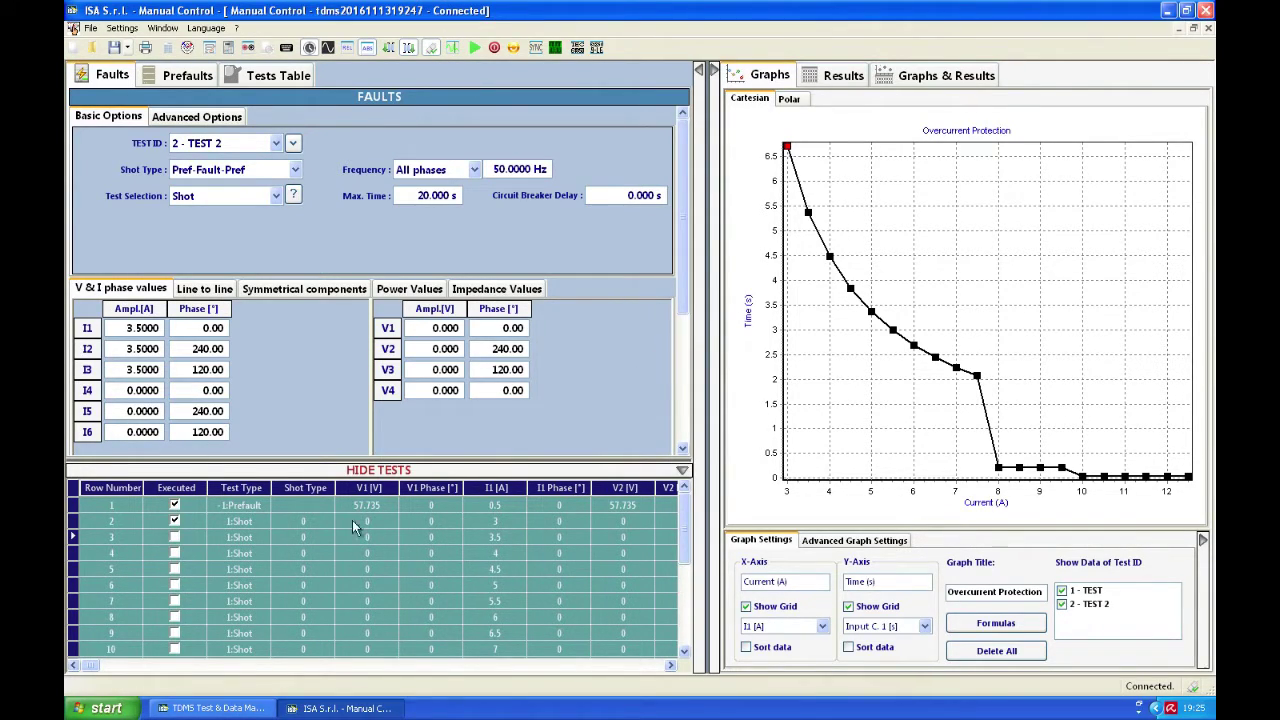
Step: Open the Print Report settings for the saved test result in TDMS
click(193, 709)
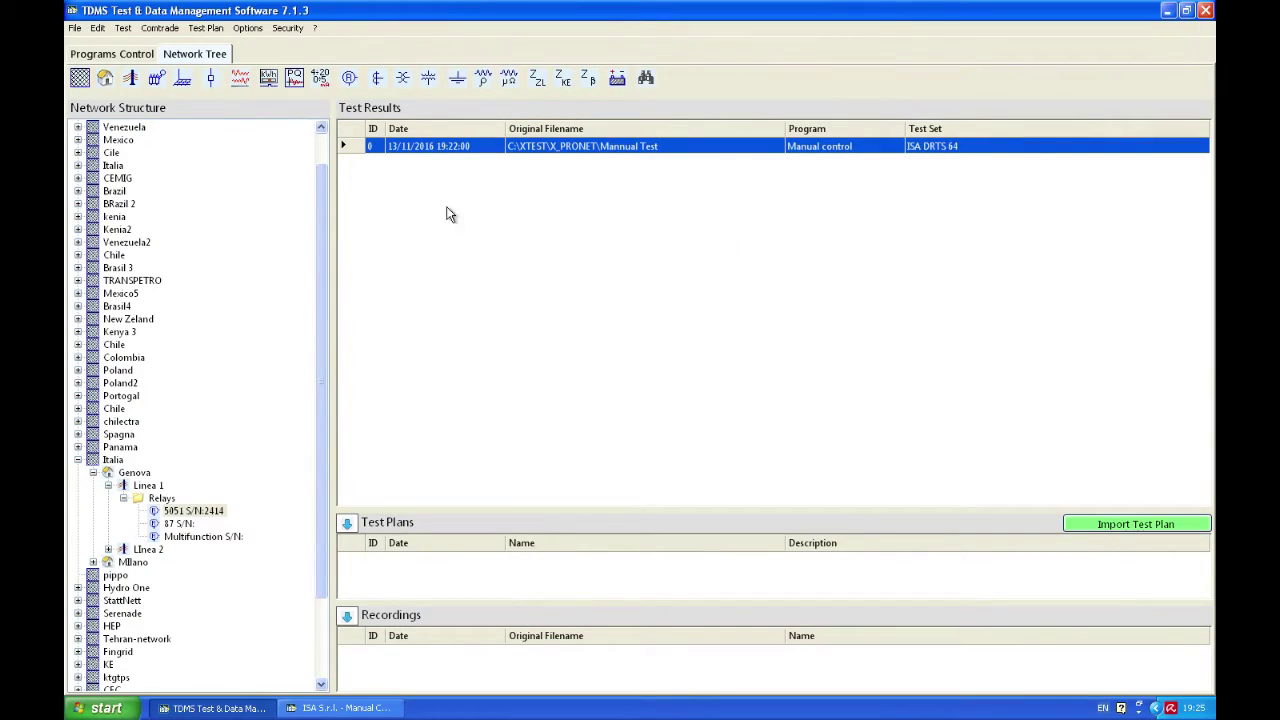
right_click(351, 149)
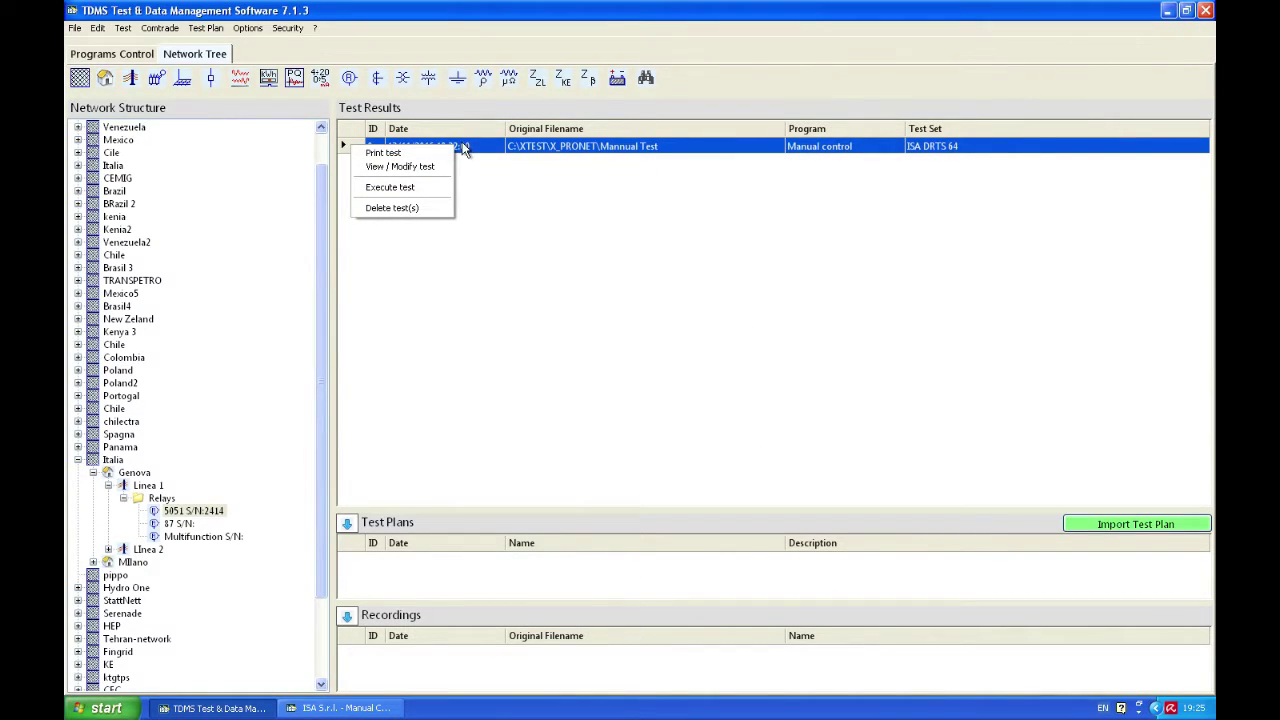
click(376, 155)
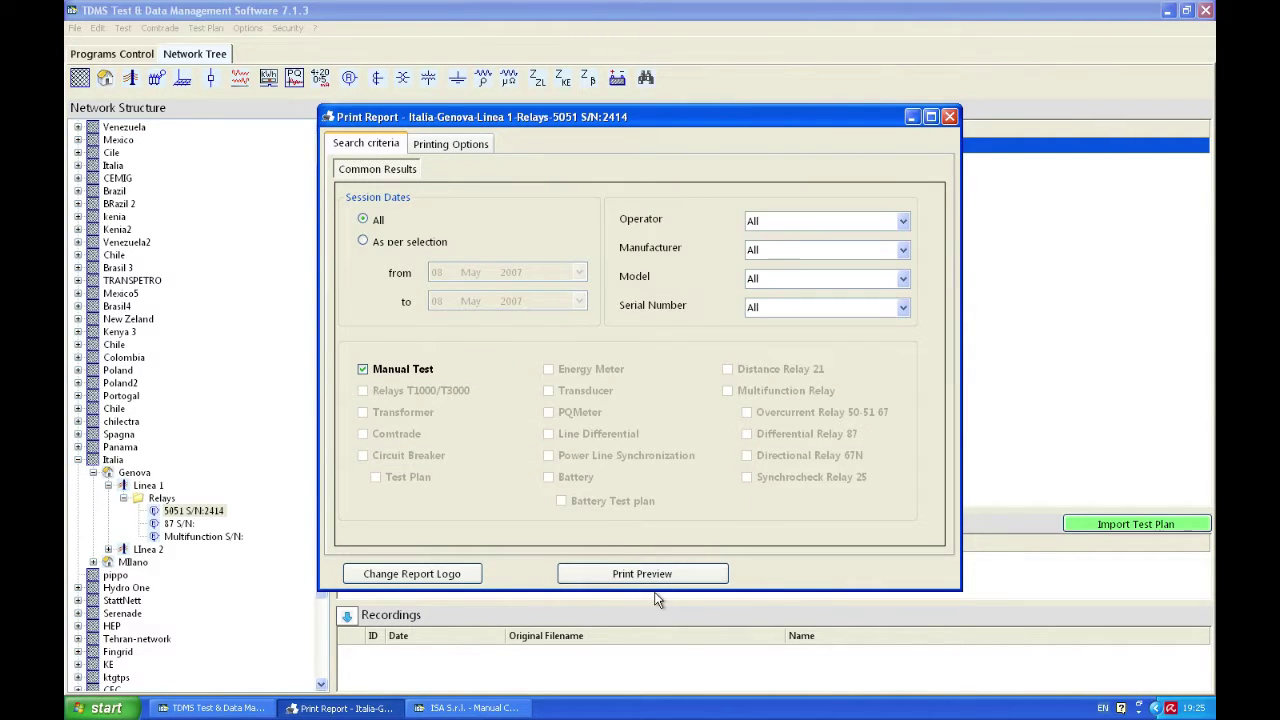
Step: Replace the GE report logo with the HOPS image in TDMS Preferences
click(412, 574)
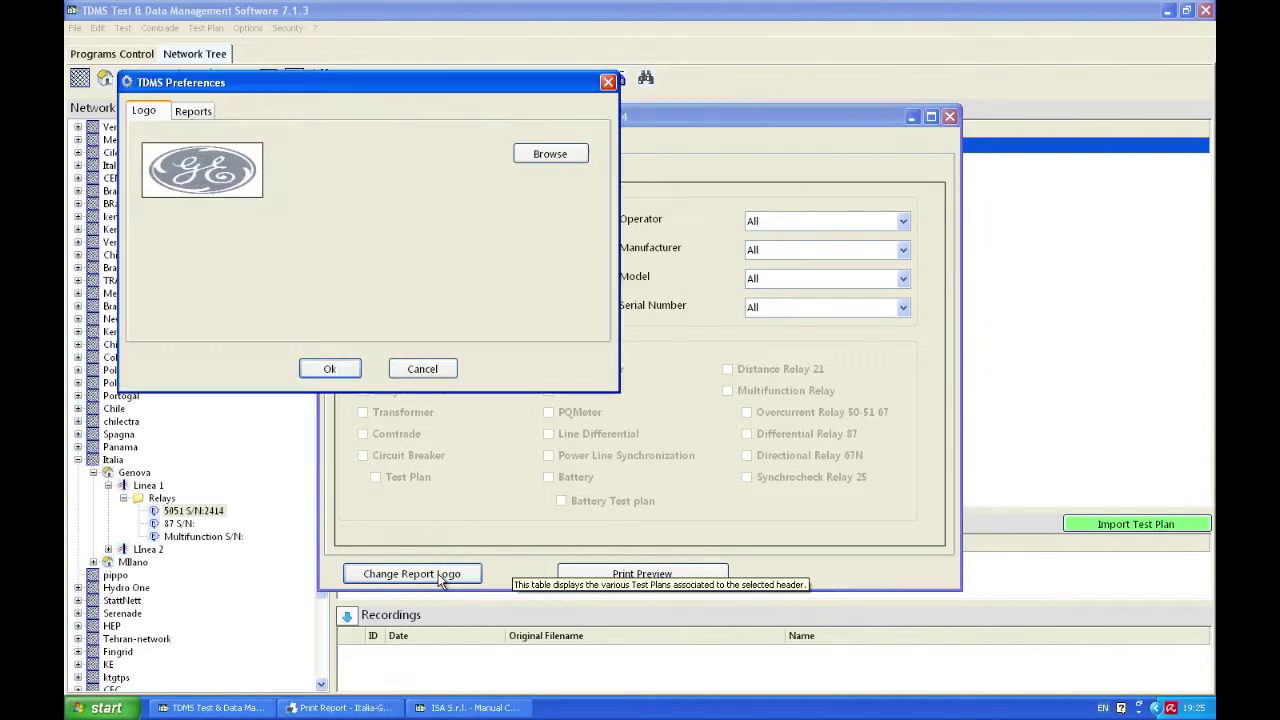
click(533, 152)
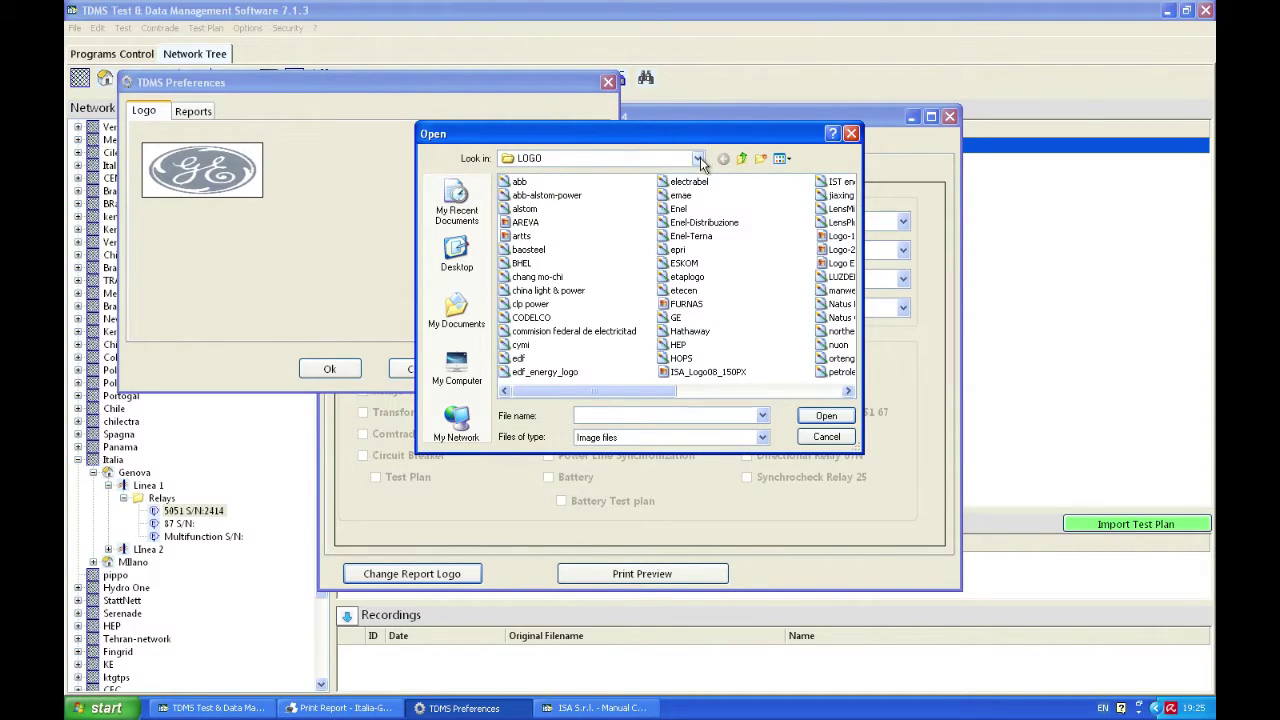
click(779, 160)
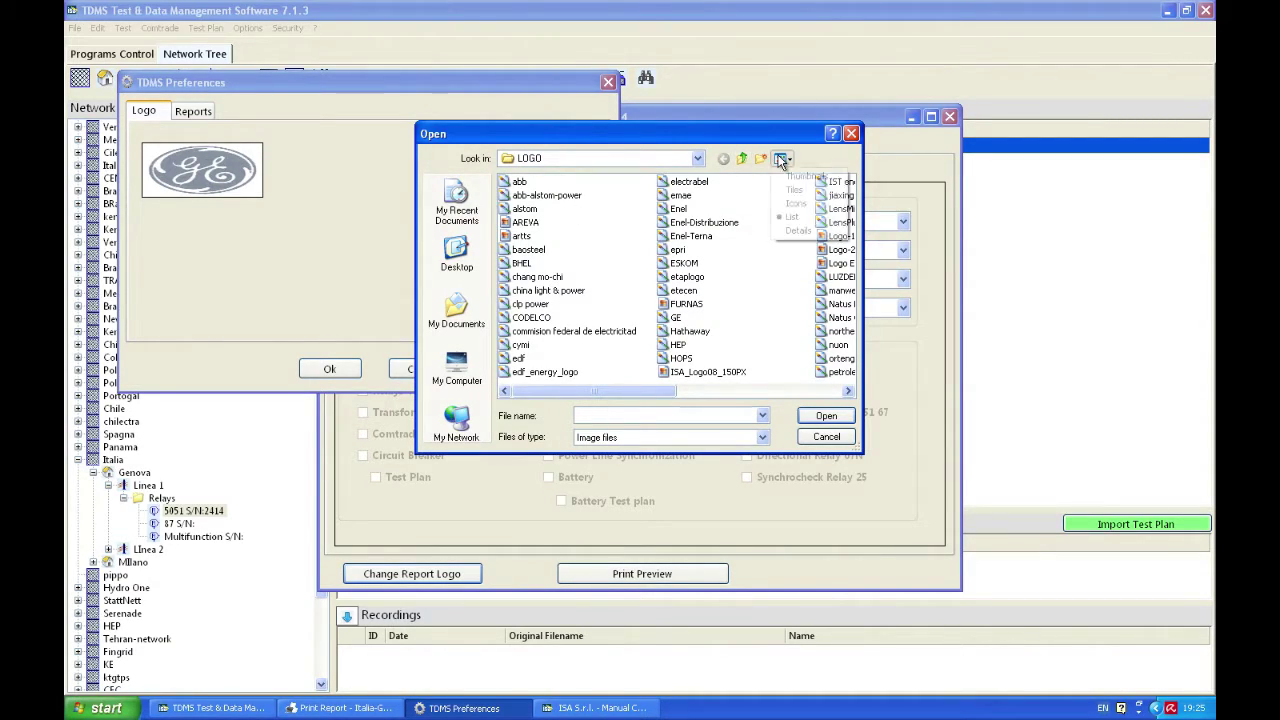
click(800, 182)
scroll(850, 365, down, 6)
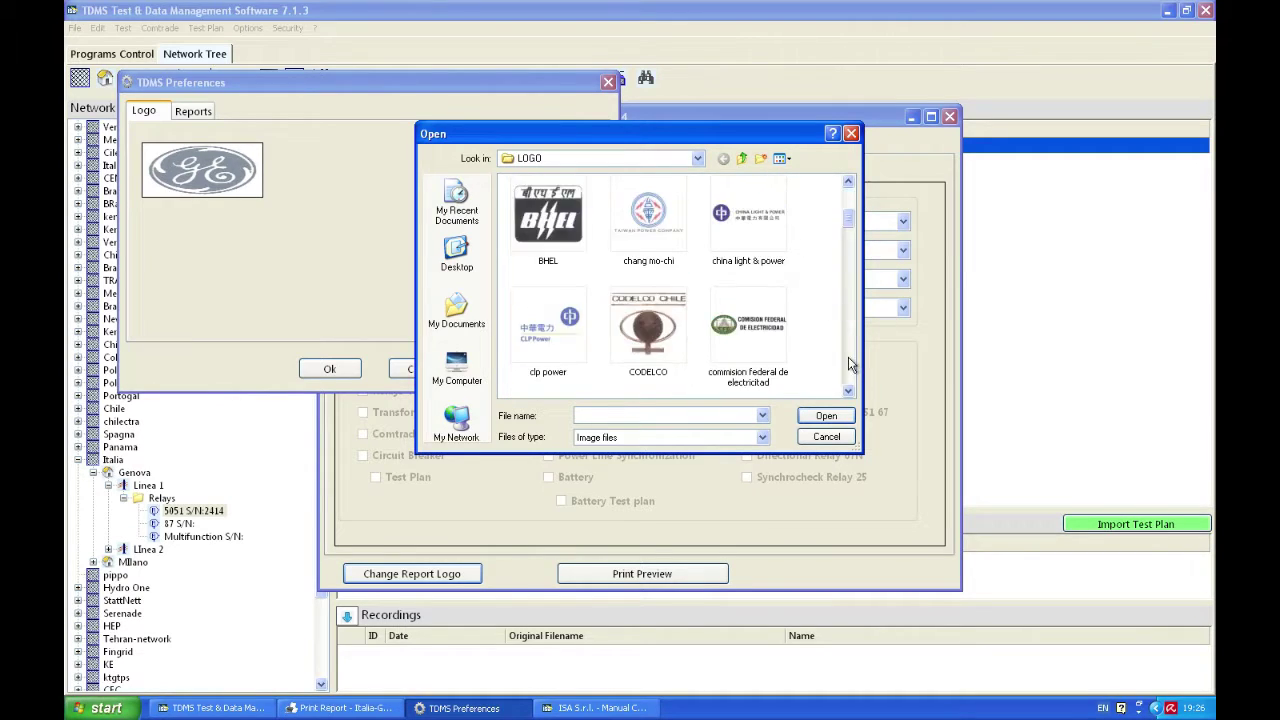
click(650, 330)
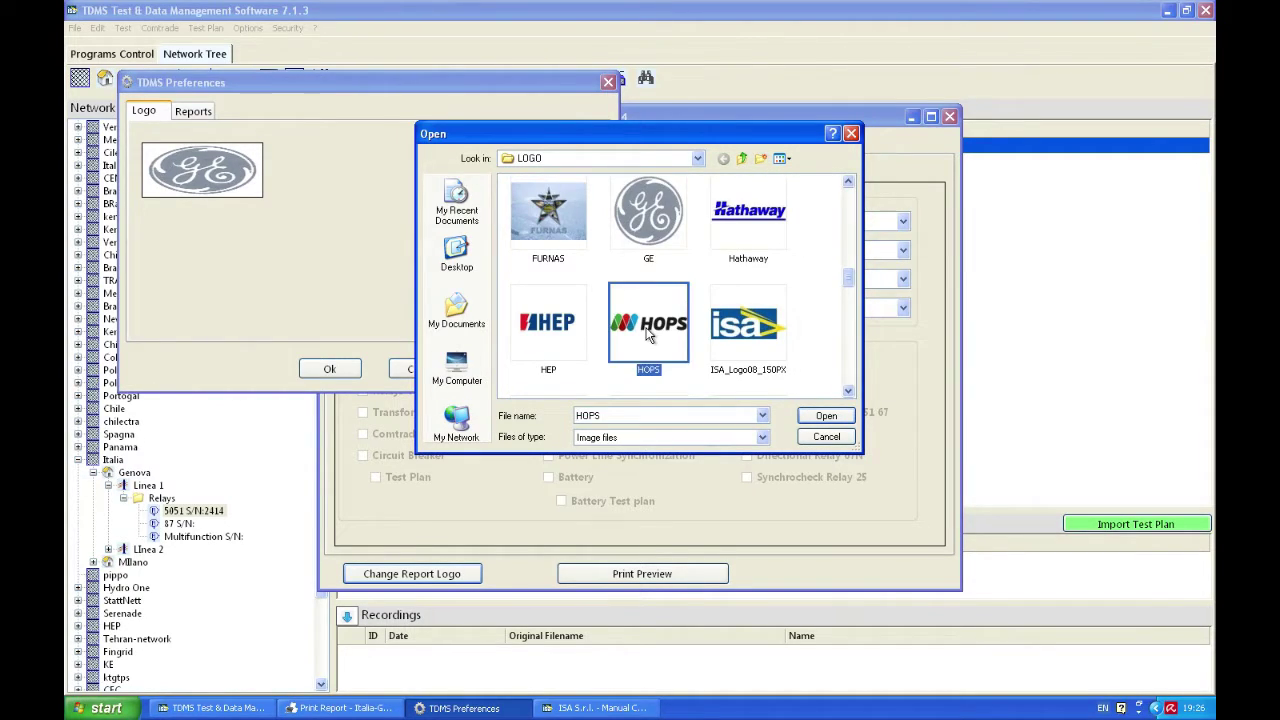
click(818, 419)
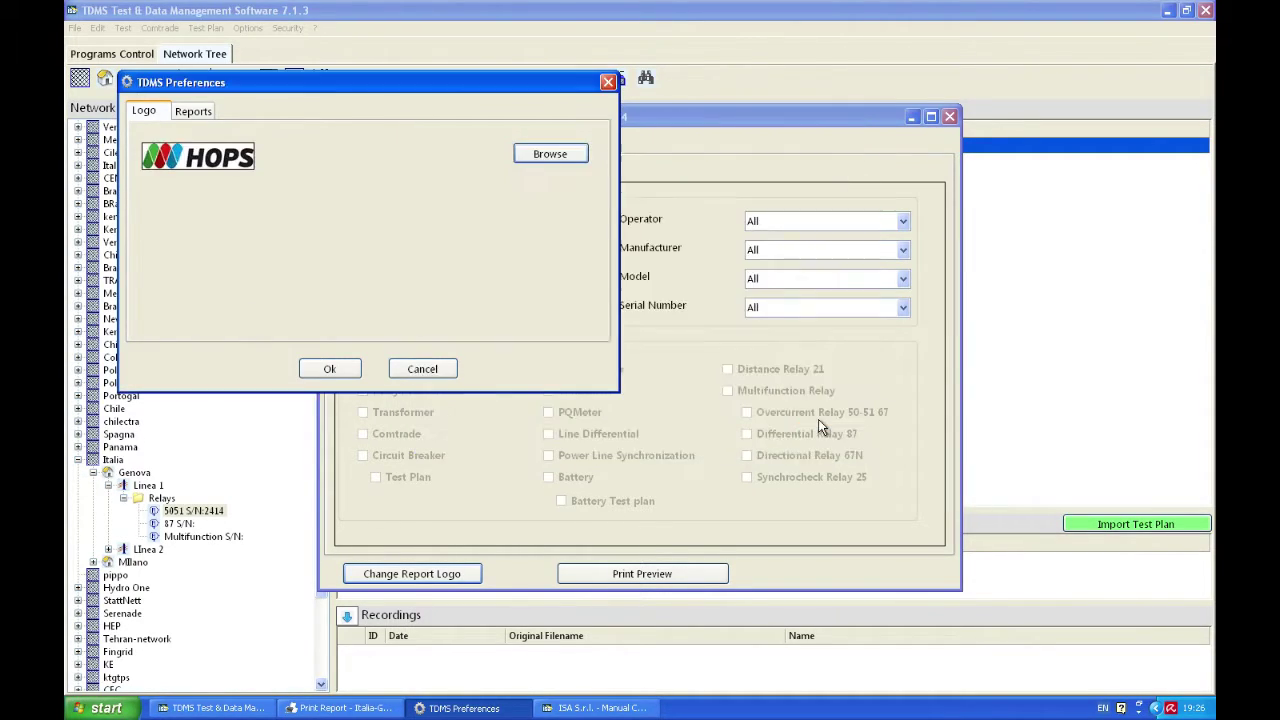
click(327, 368)
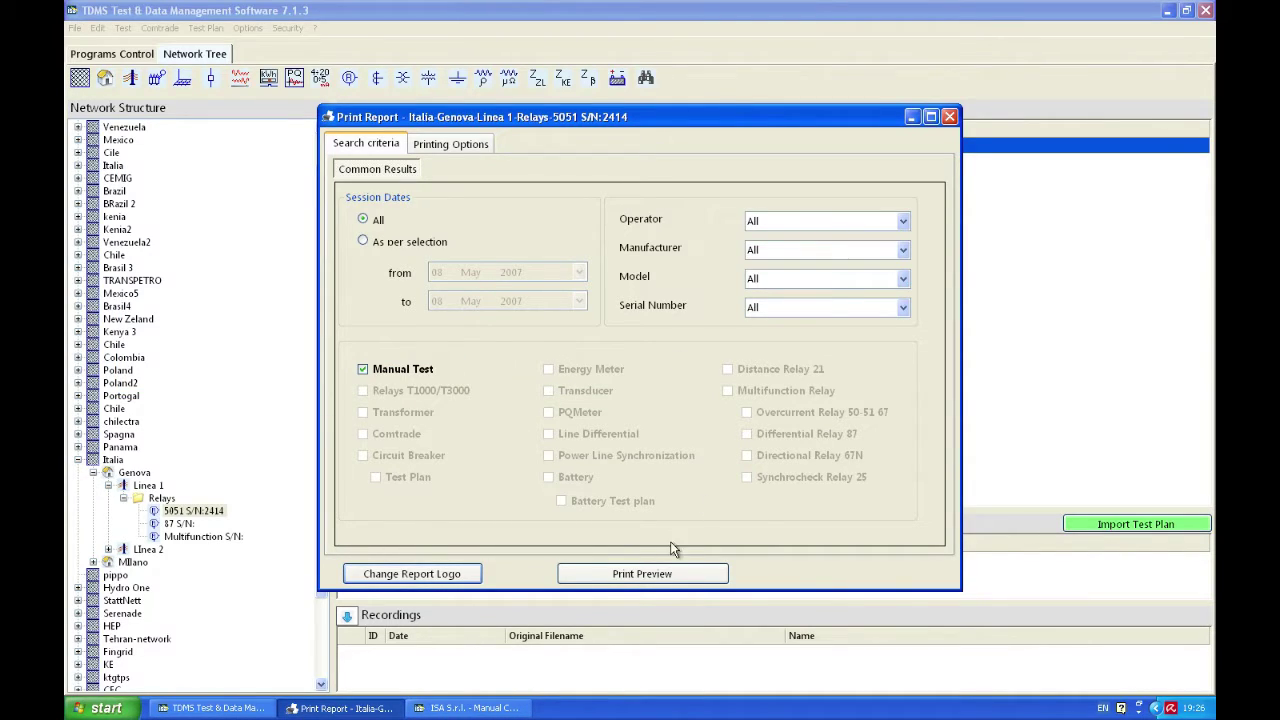
Step: Generate a maximized print preview of the relay 5051 report with the HOPS logo
click(621, 574)
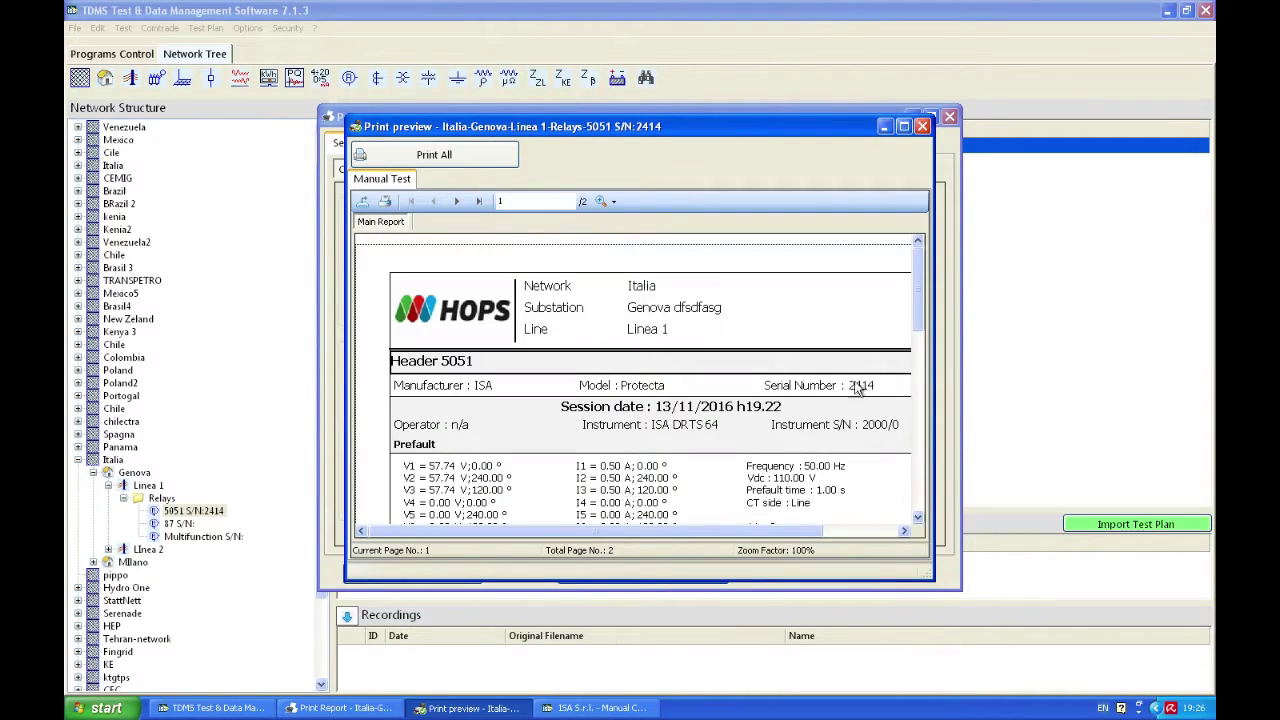
click(903, 127)
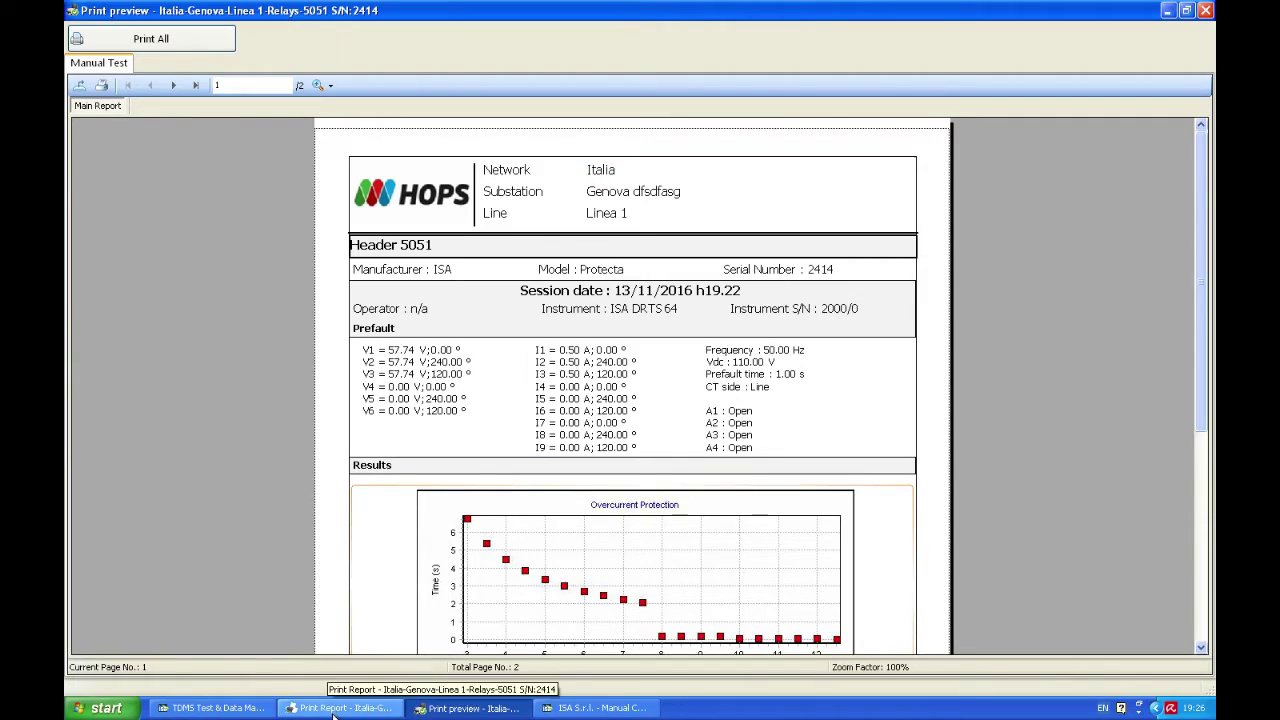
click(215, 707)
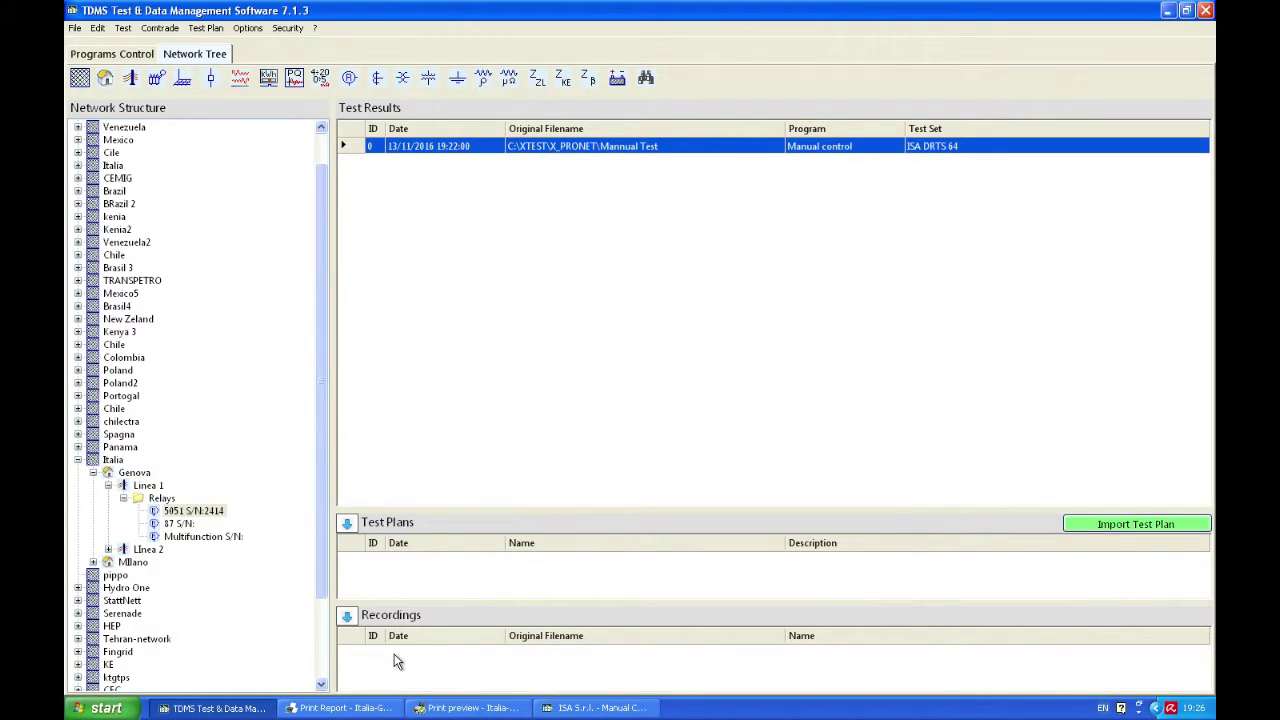
Step: Cycle through the open TDMS and Manual Control windows, ending on the print preview
click(610, 712)
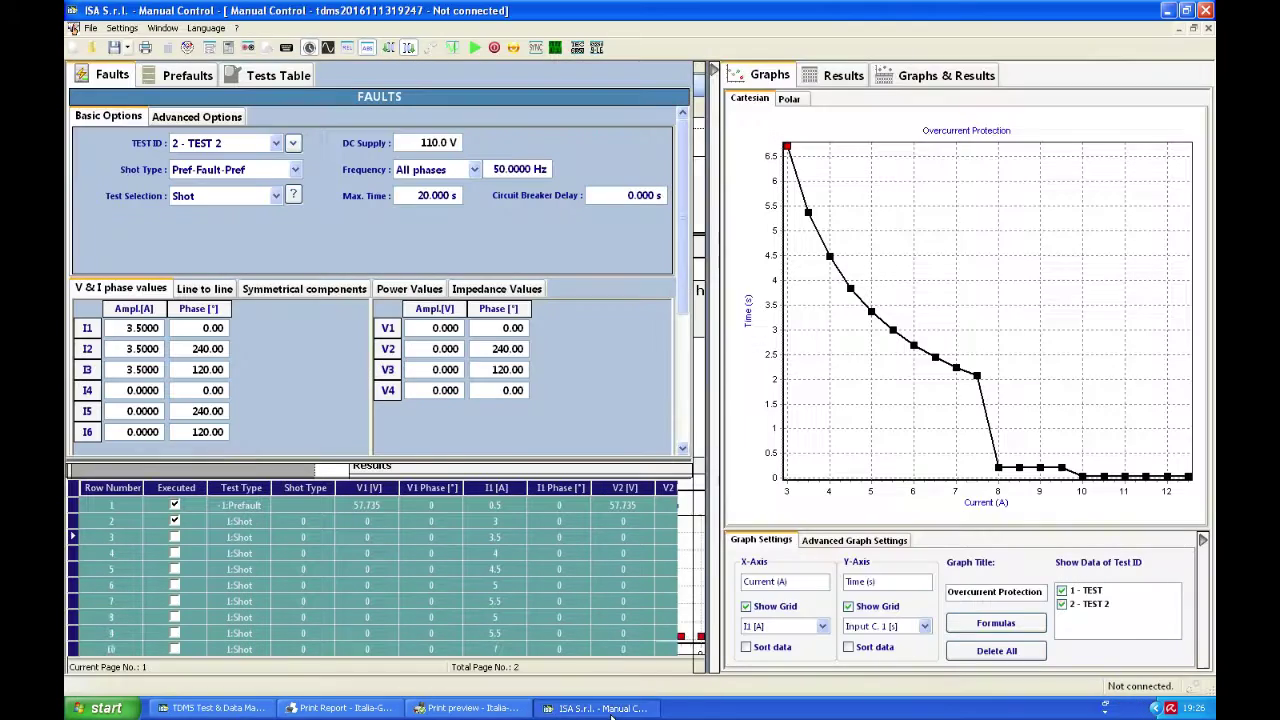
click(470, 708)
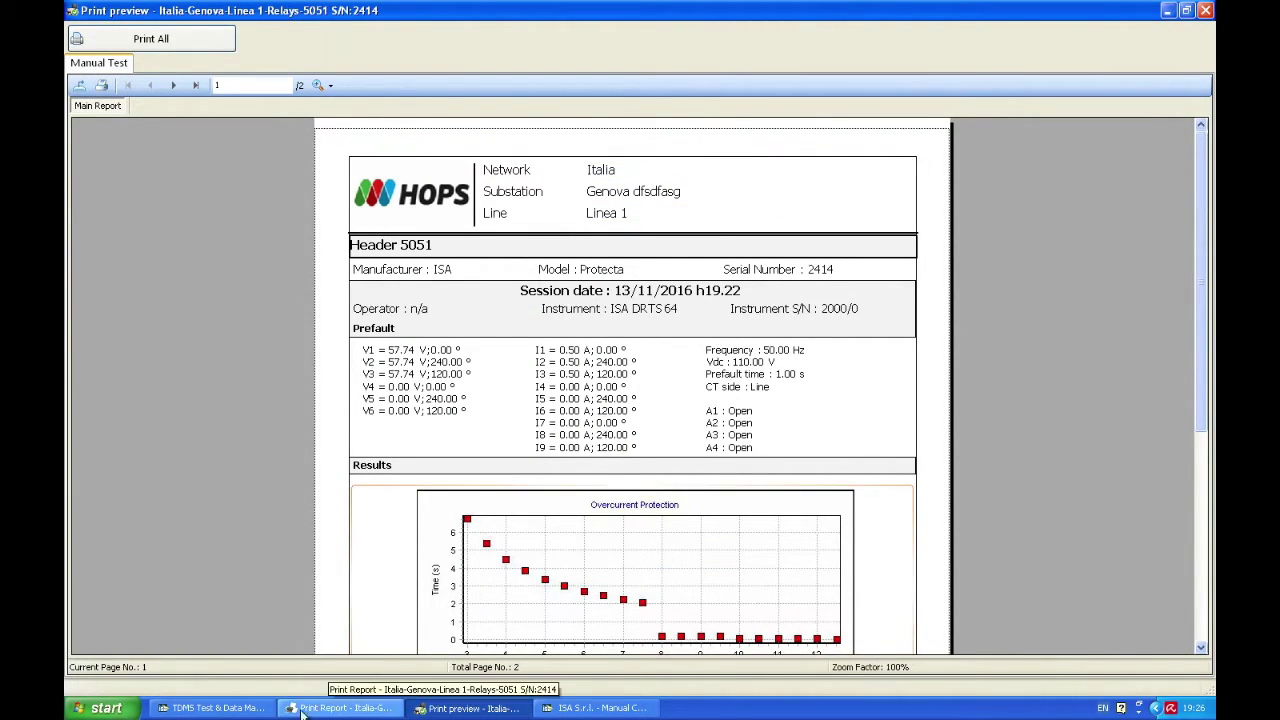
click(226, 710)
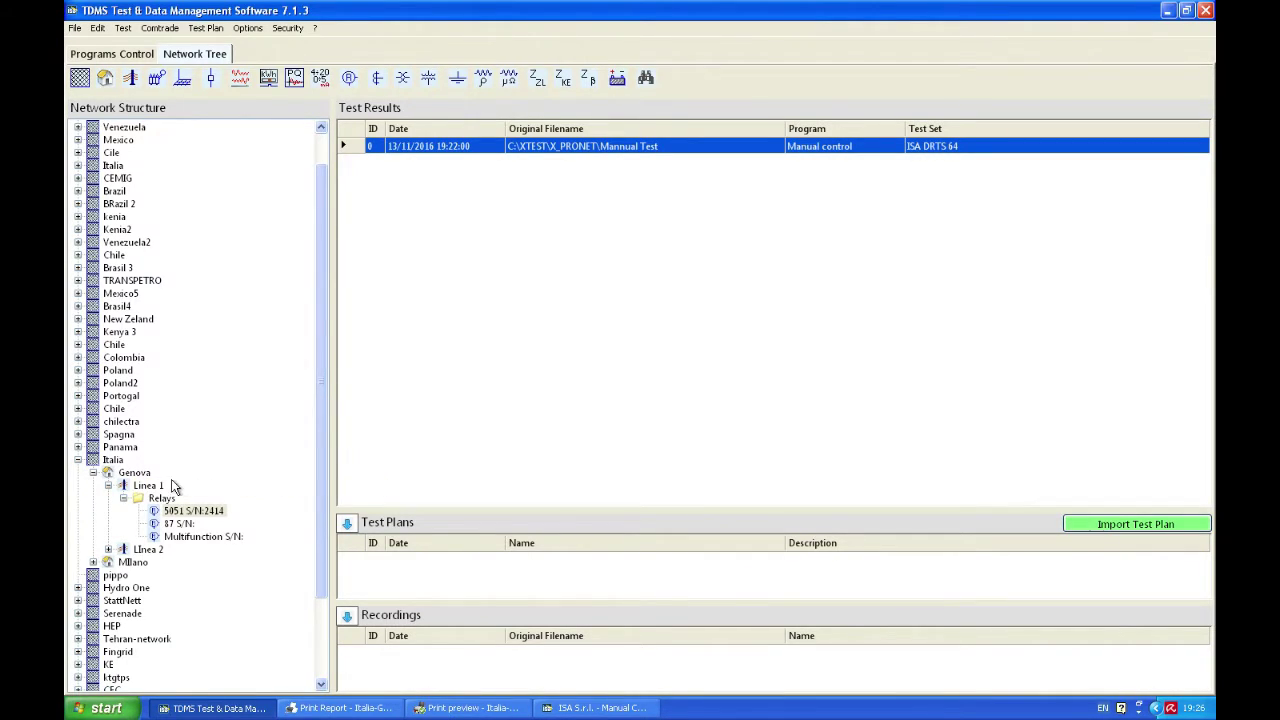
click(598, 710)
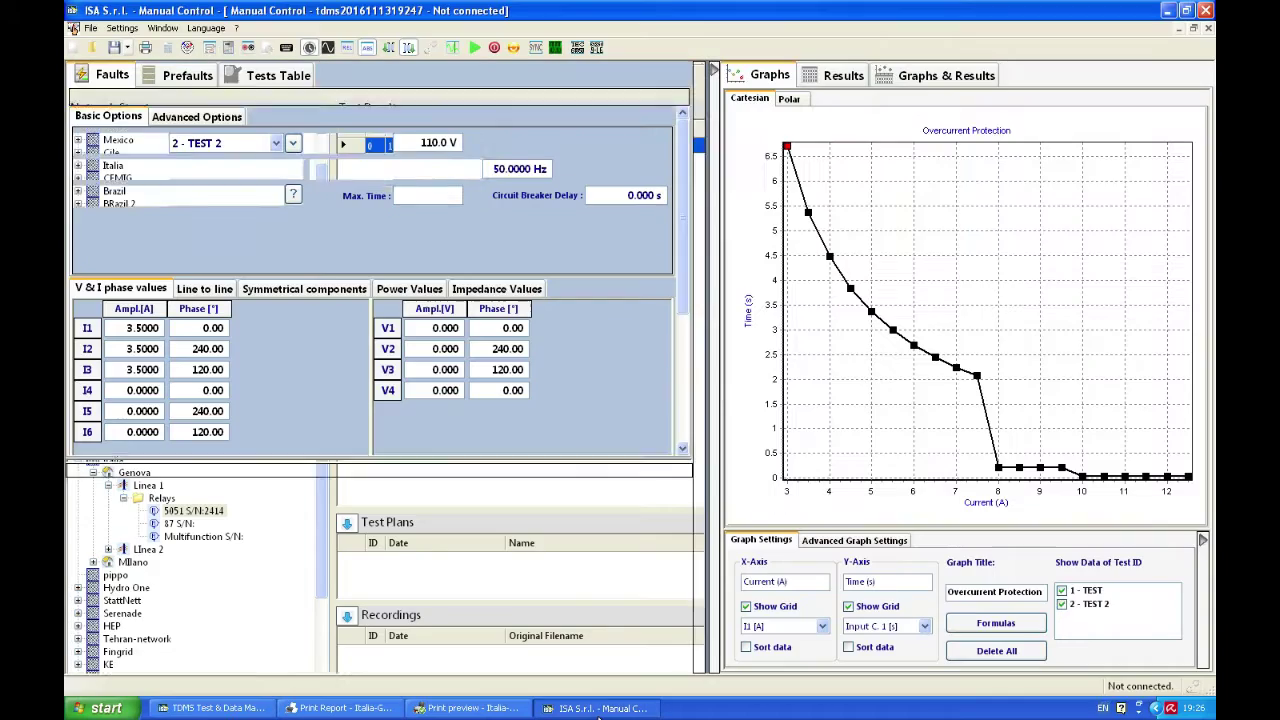
click(370, 710)
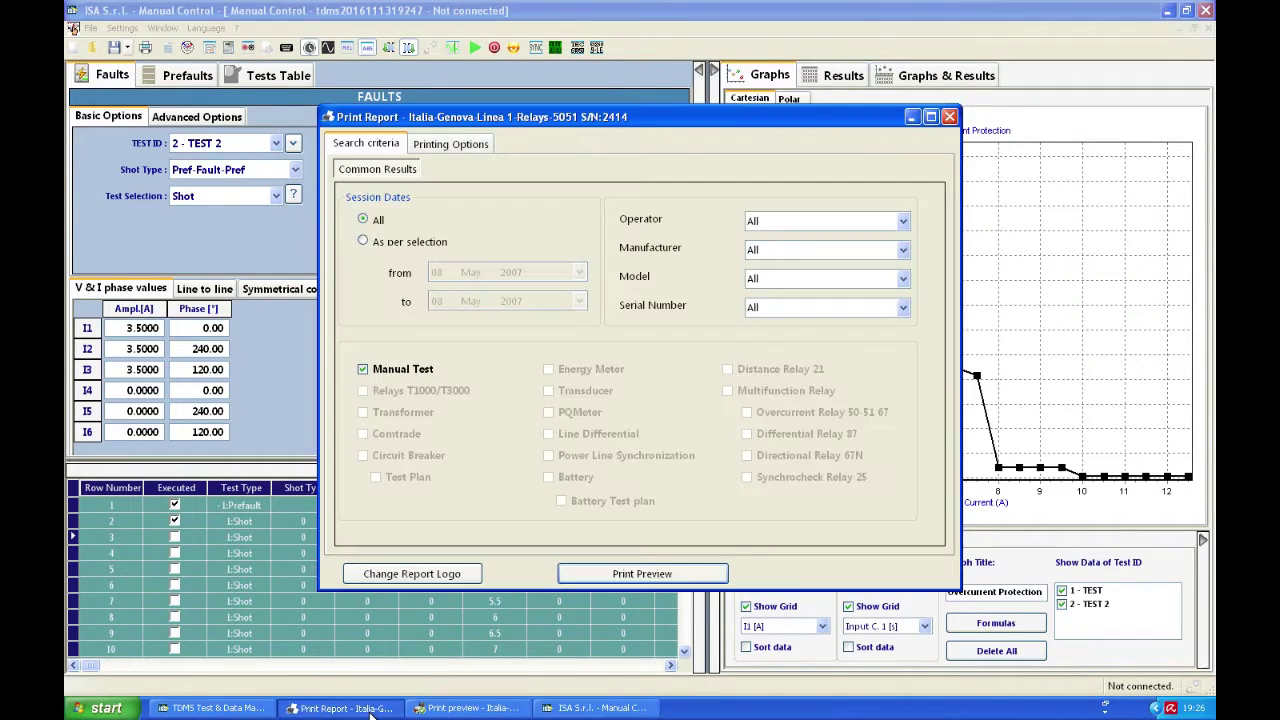
click(470, 708)
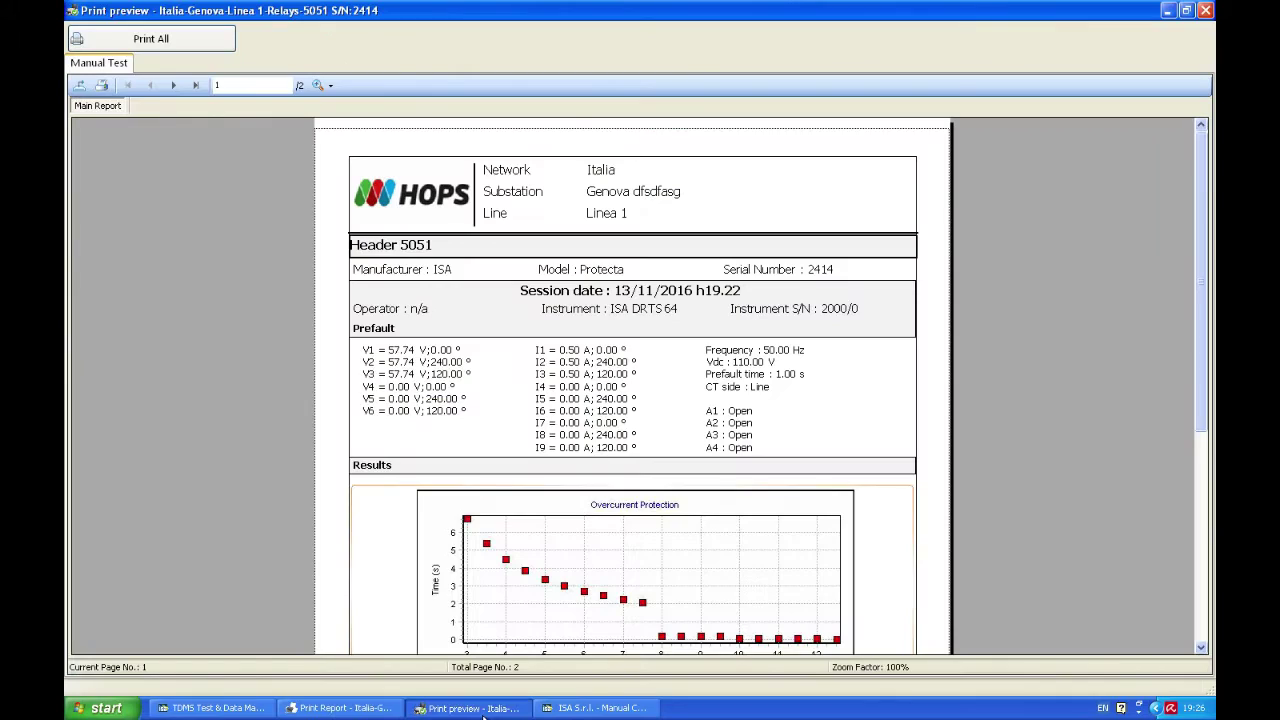
Step: Scroll the preview and advance to page 2, showing shot rows 15–21
drag(1203, 300, 1214, 405)
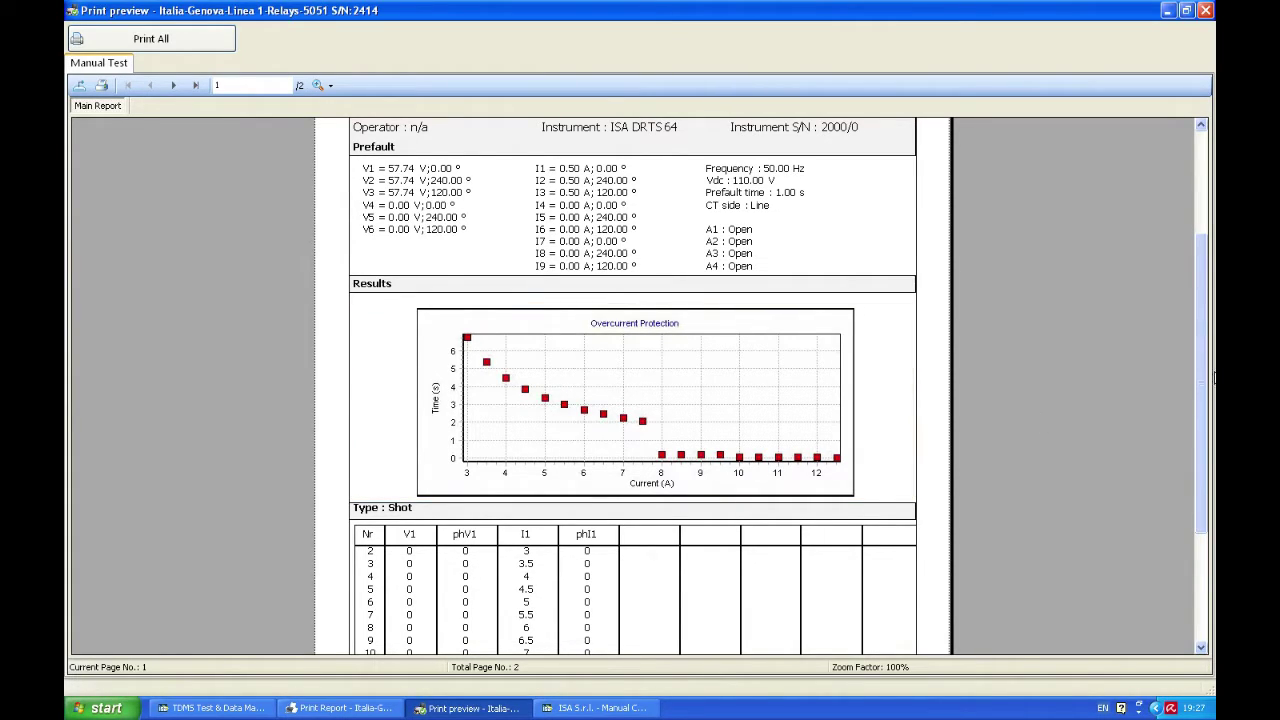
drag(1199, 357, 1212, 490)
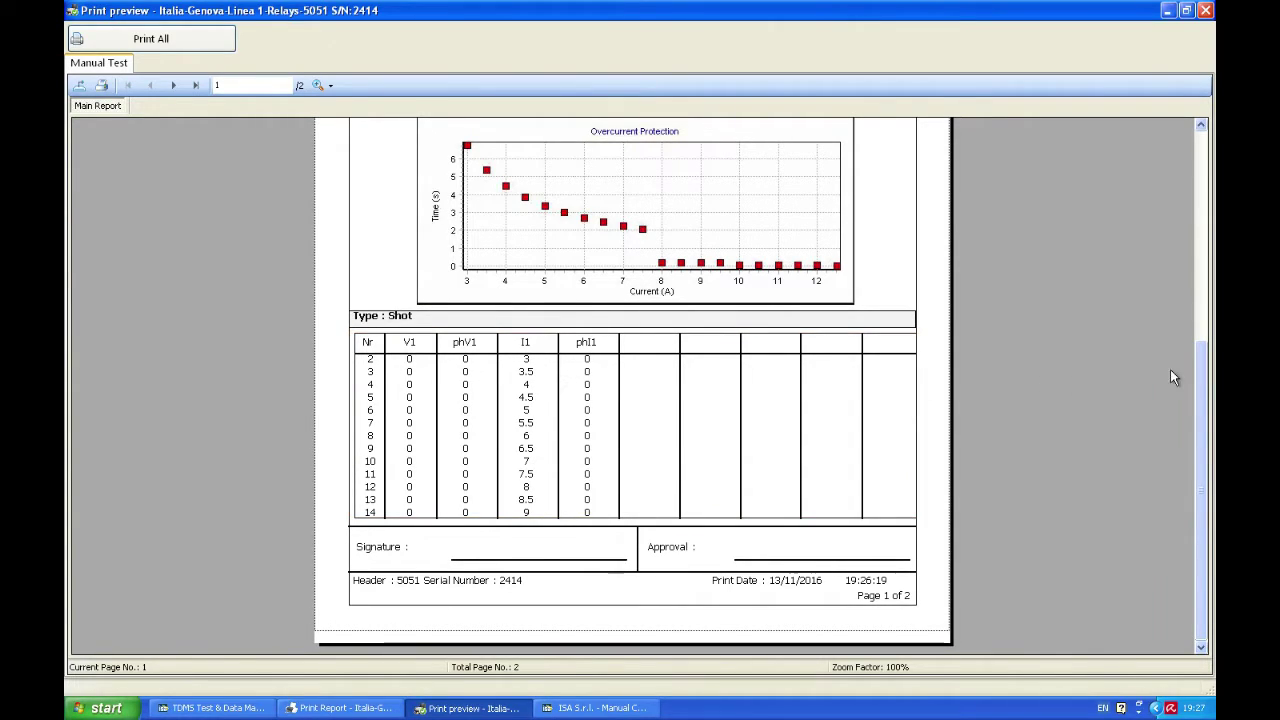
click(170, 86)
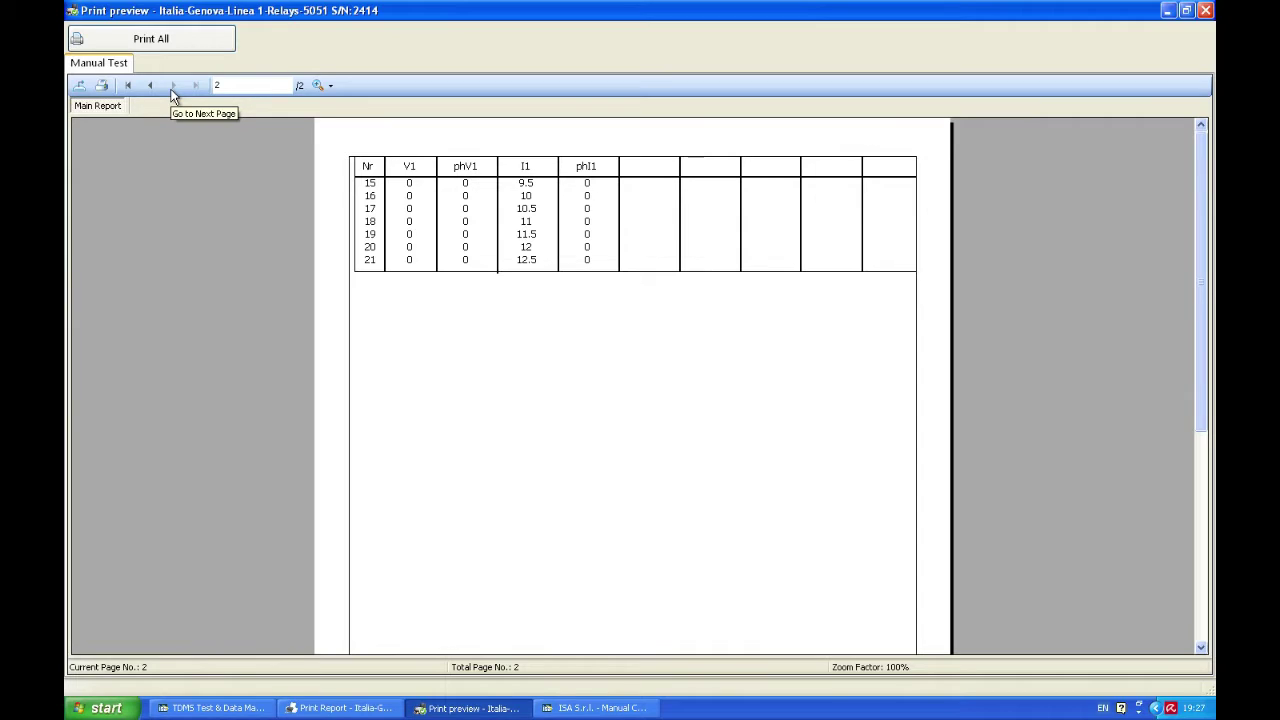
Step: Export the report to the Desktop as a PDF file named '1'
click(79, 85)
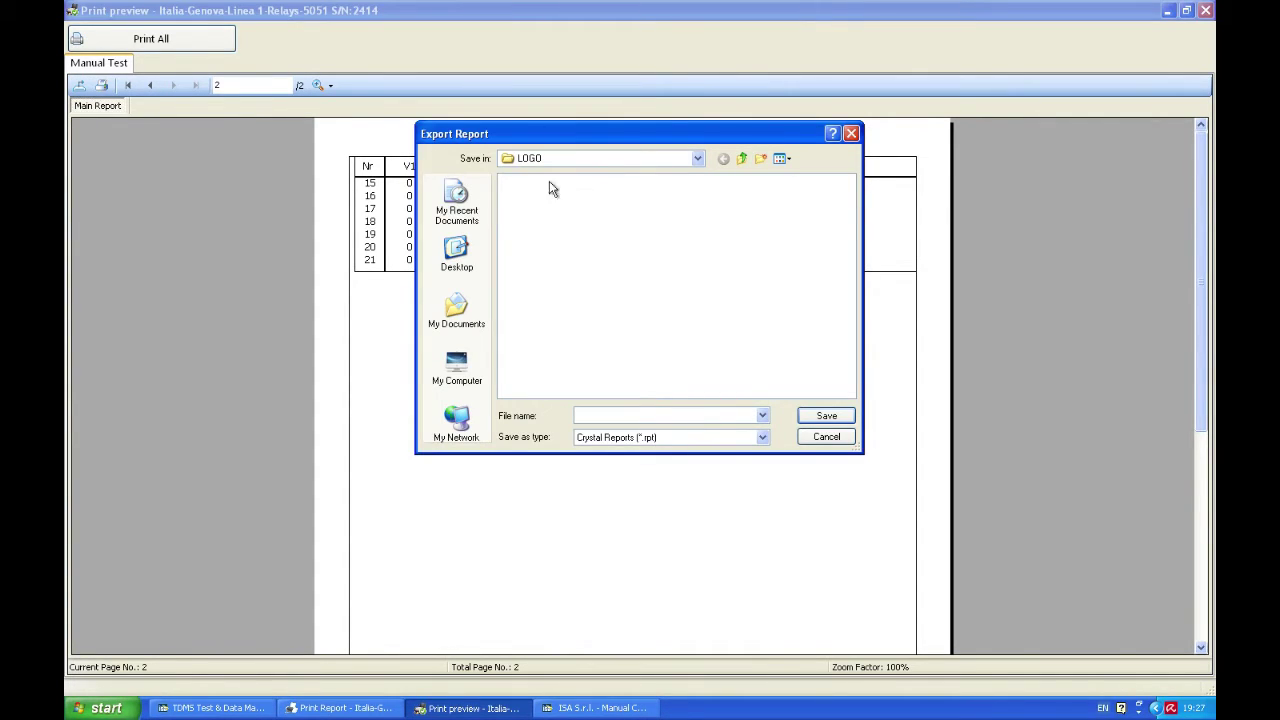
click(462, 246)
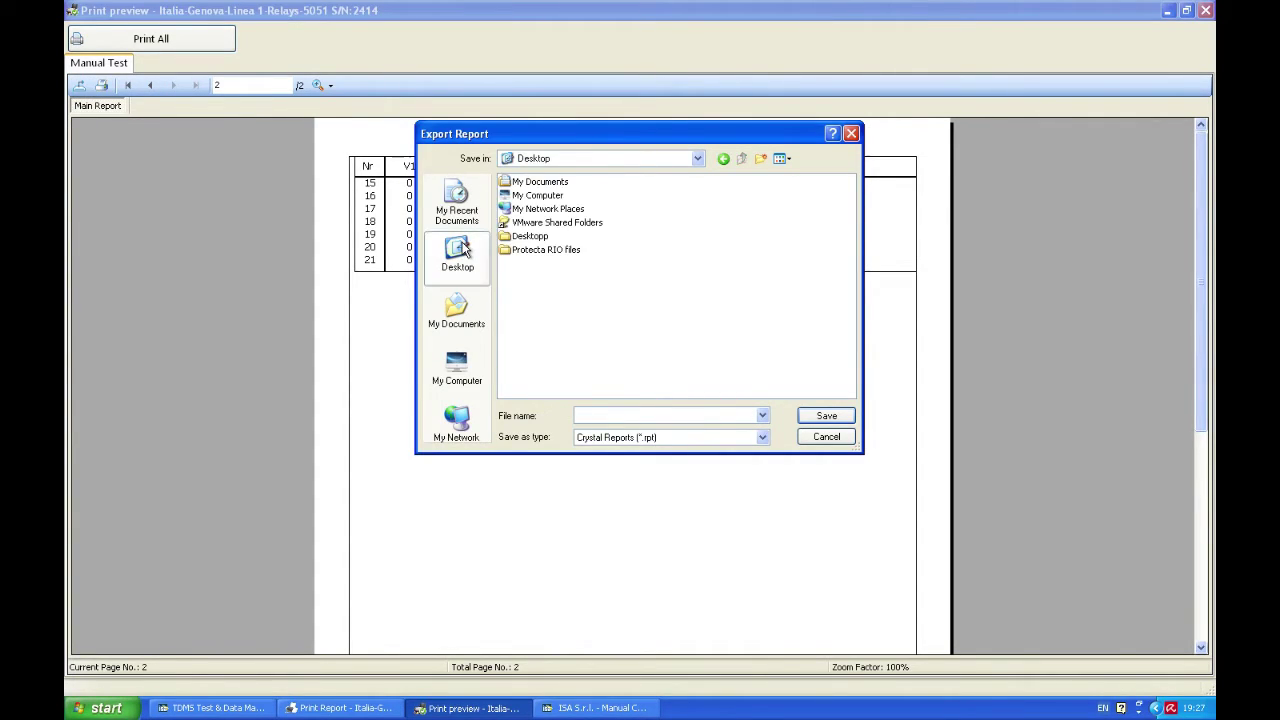
click(672, 437)
click(628, 477)
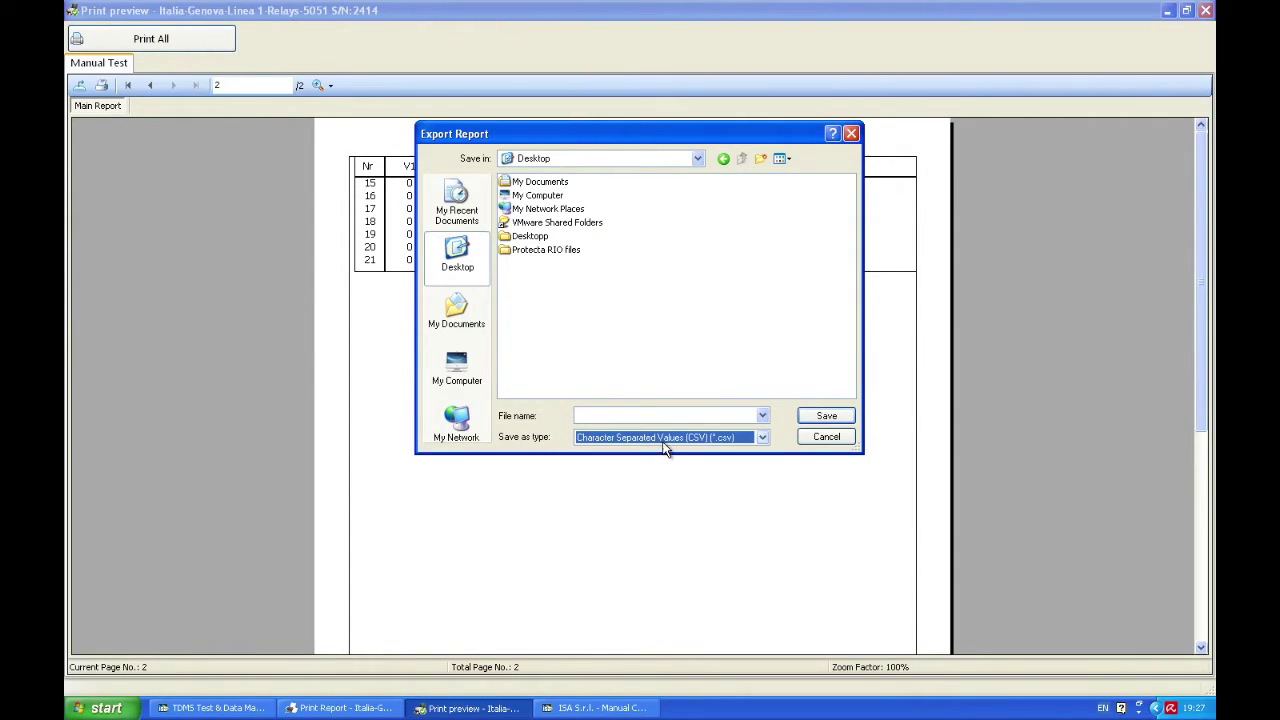
click(664, 437)
click(618, 450)
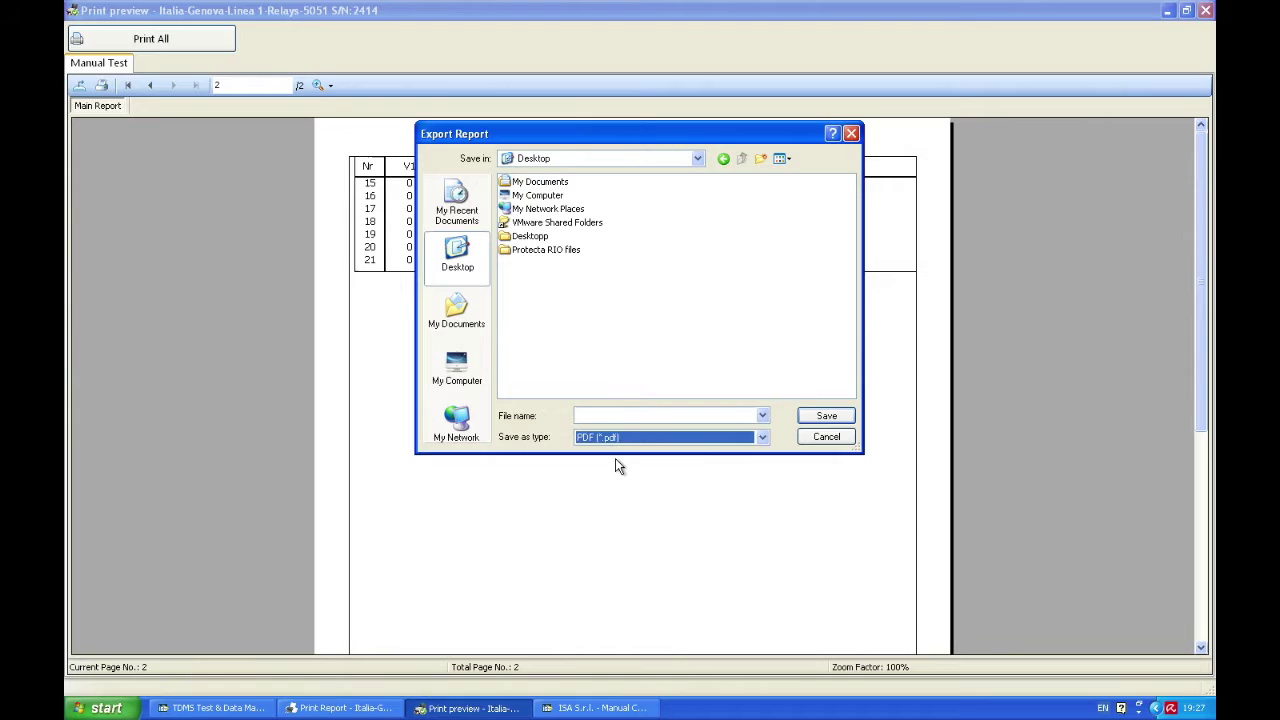
click(585, 415)
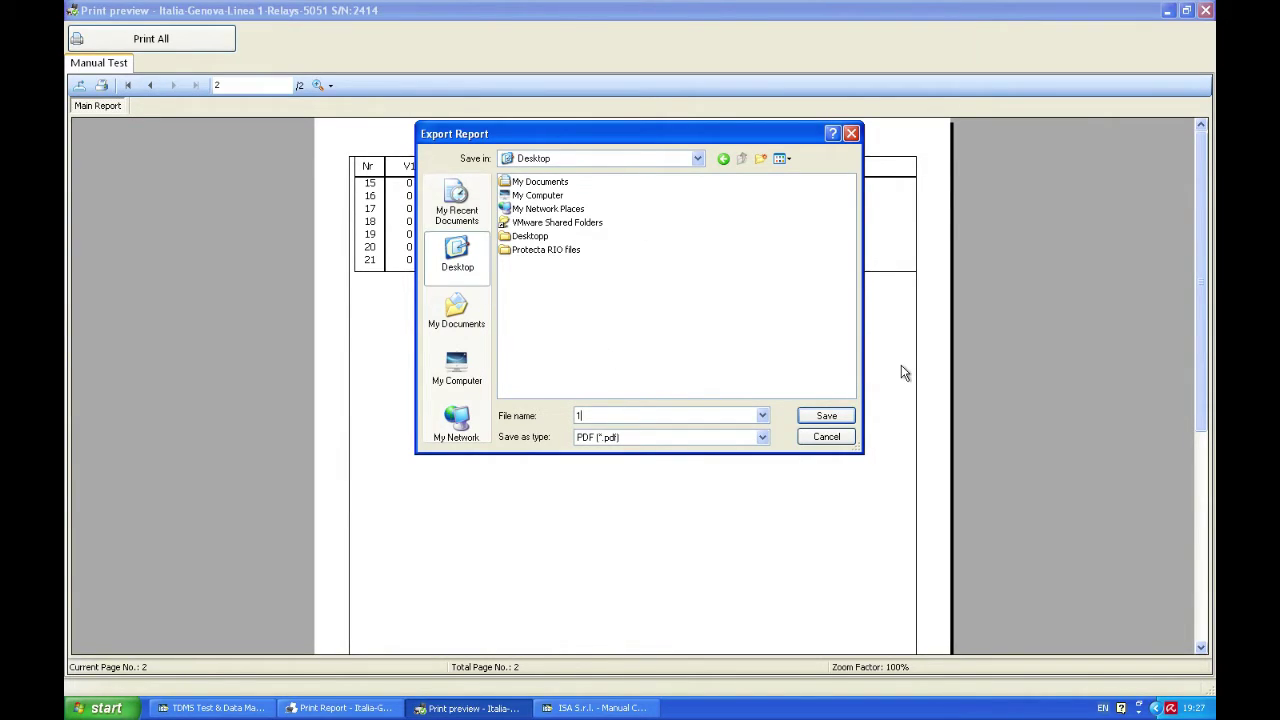
click(812, 416)
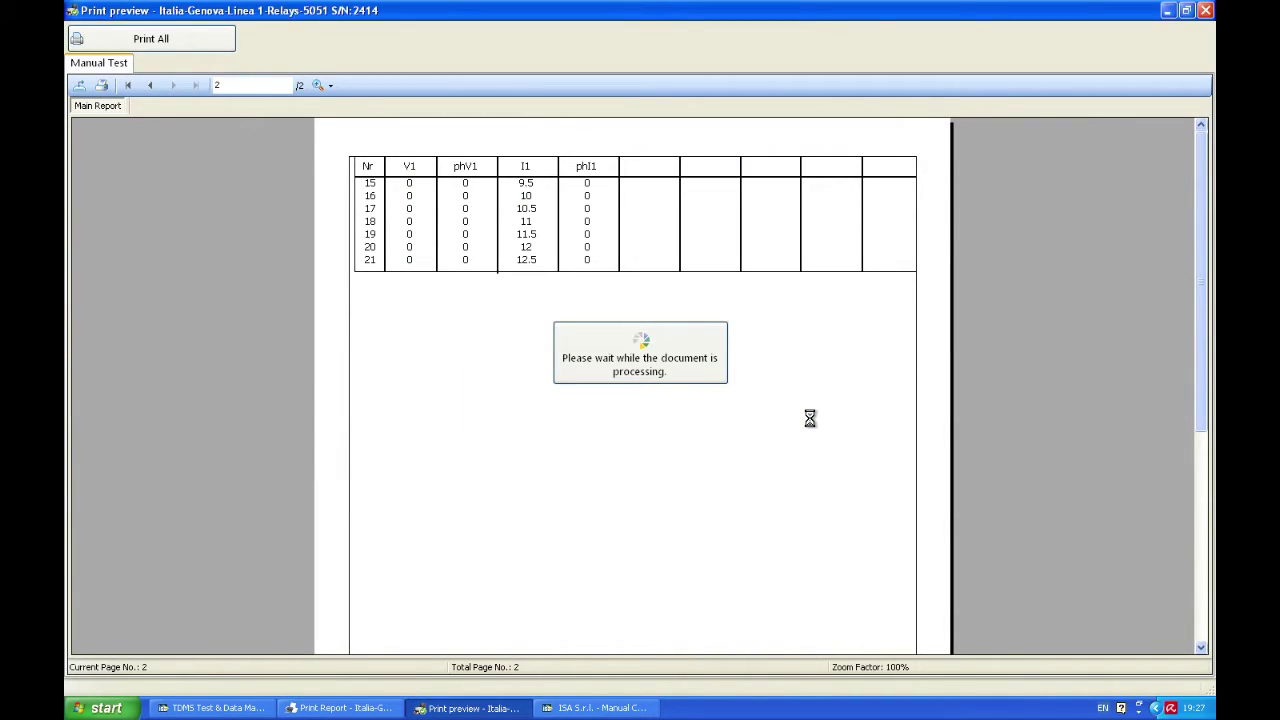
click(641, 402)
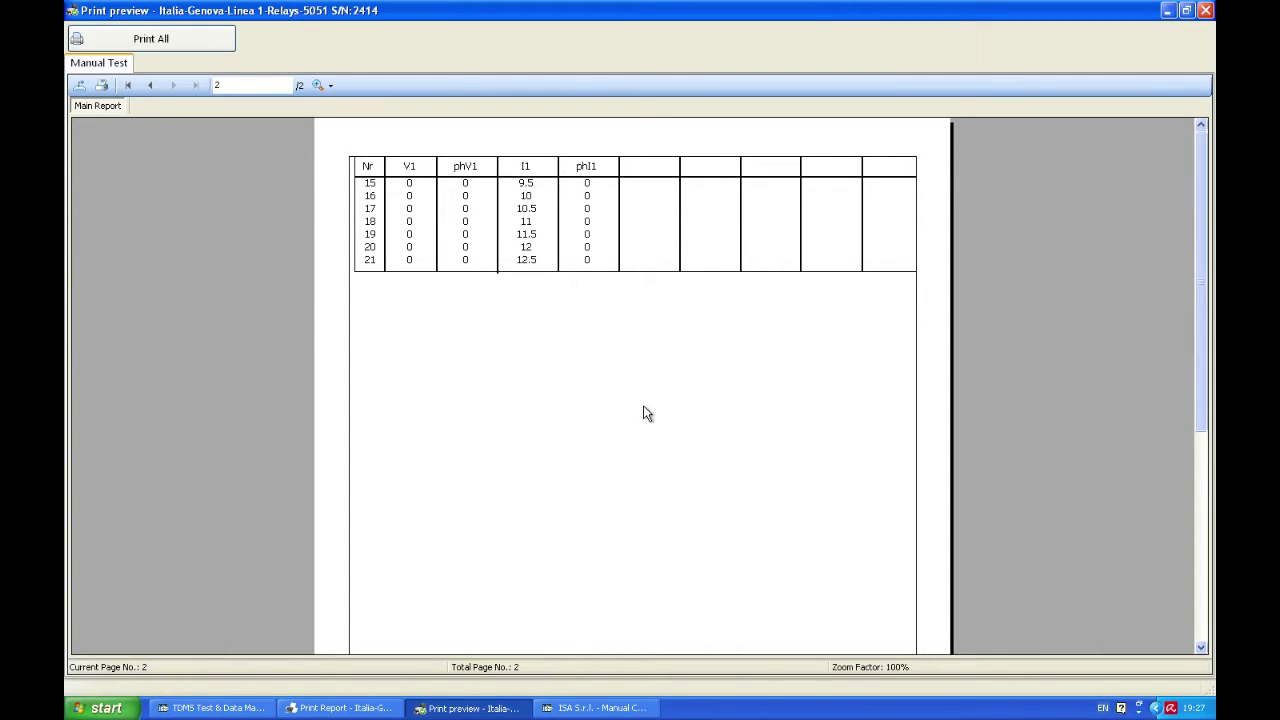
Step: Close the preview, report settings and Manual Control without saving, then show the start page
click(1207, 10)
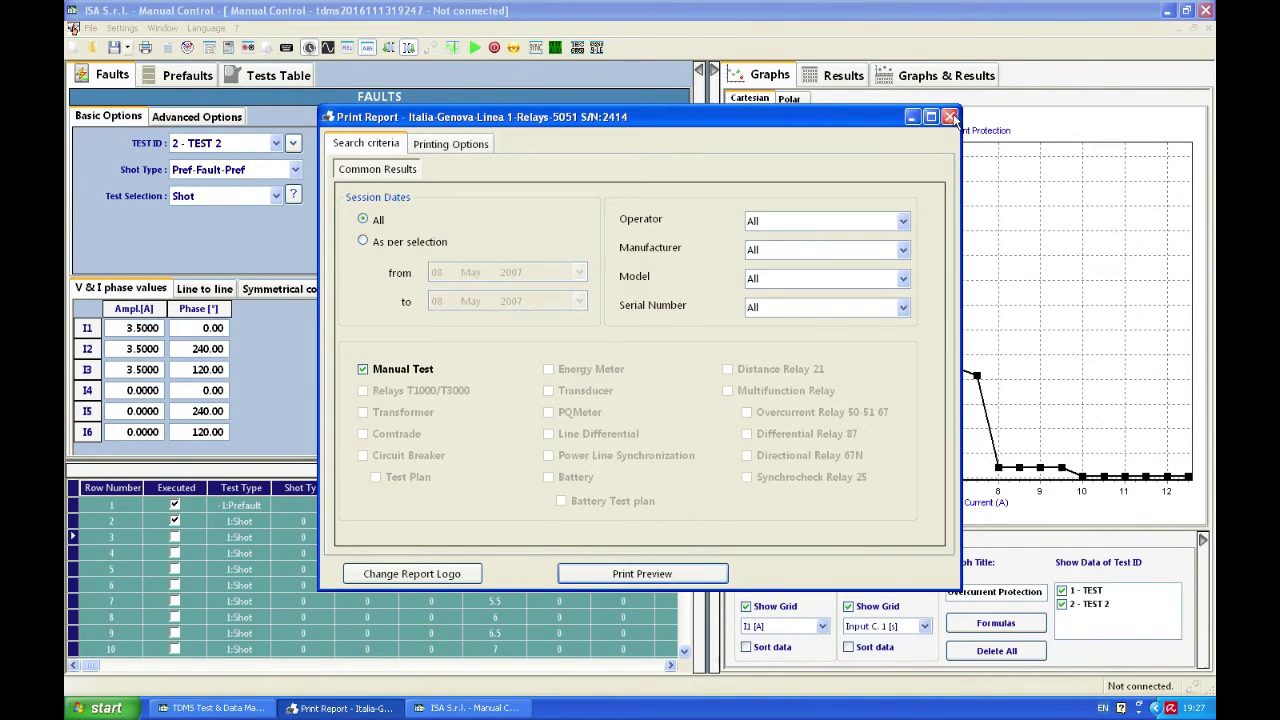
click(952, 115)
click(1207, 10)
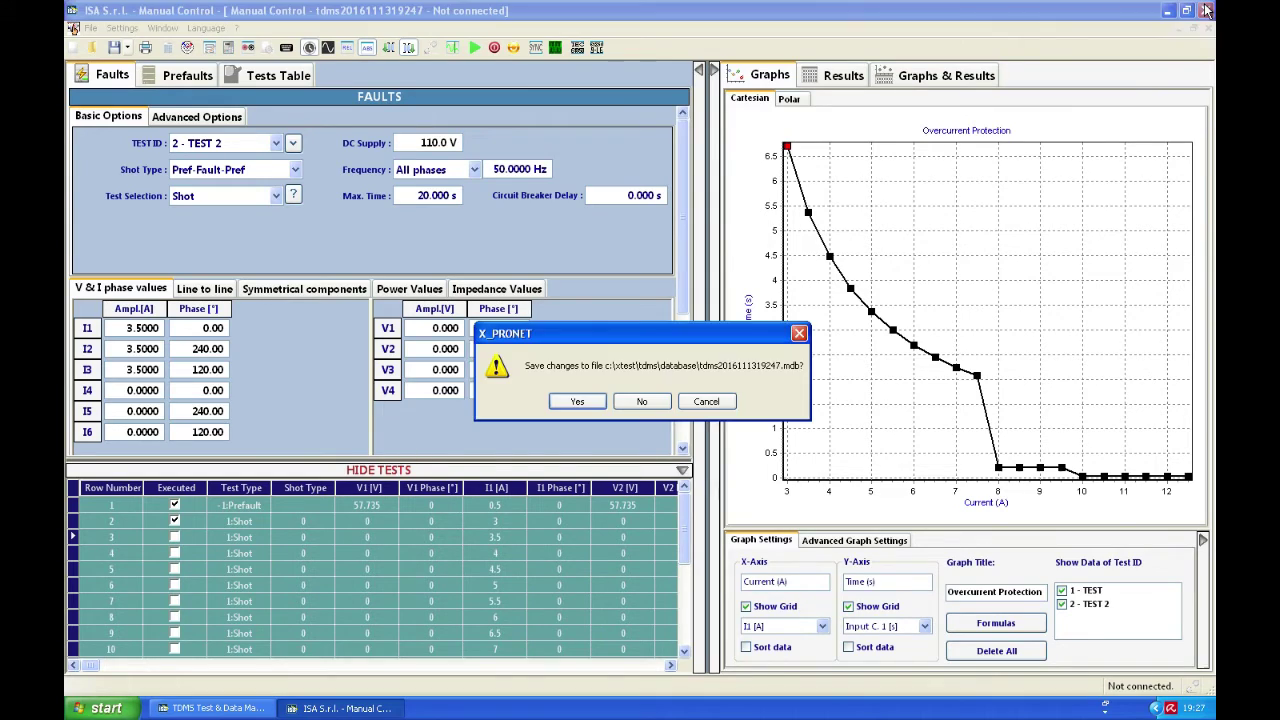
click(641, 401)
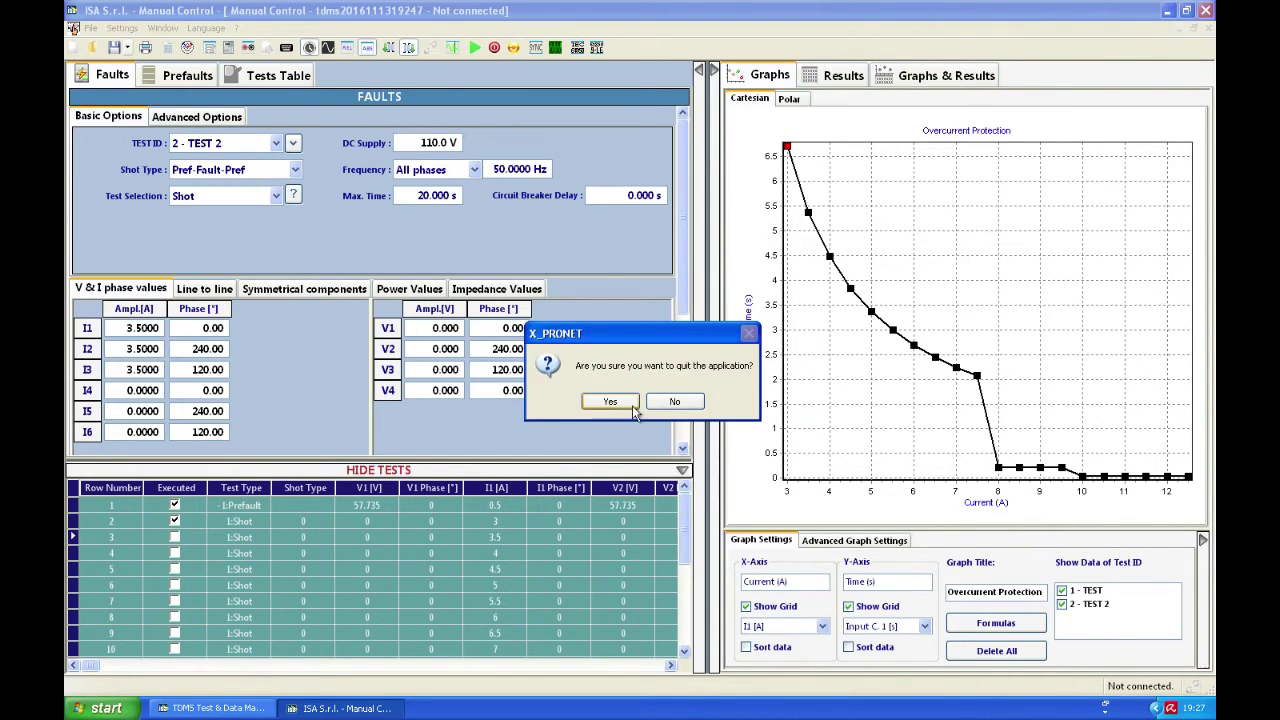
click(610, 401)
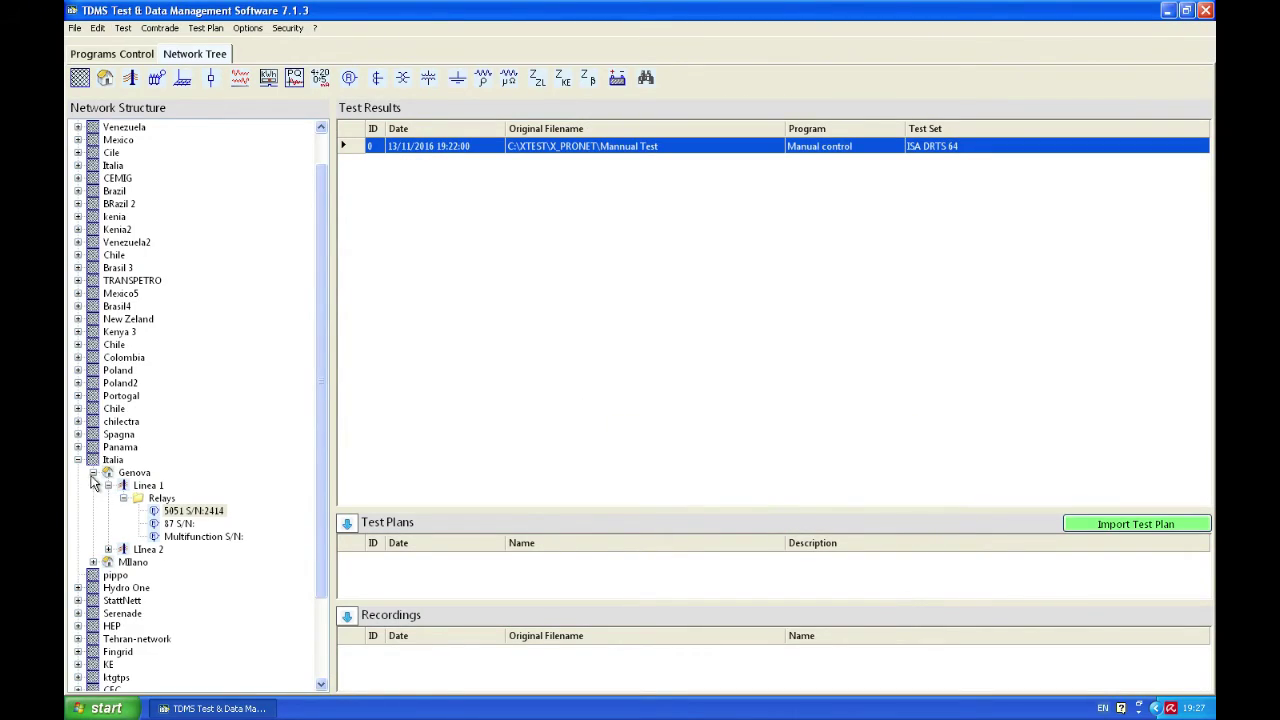
click(78, 460)
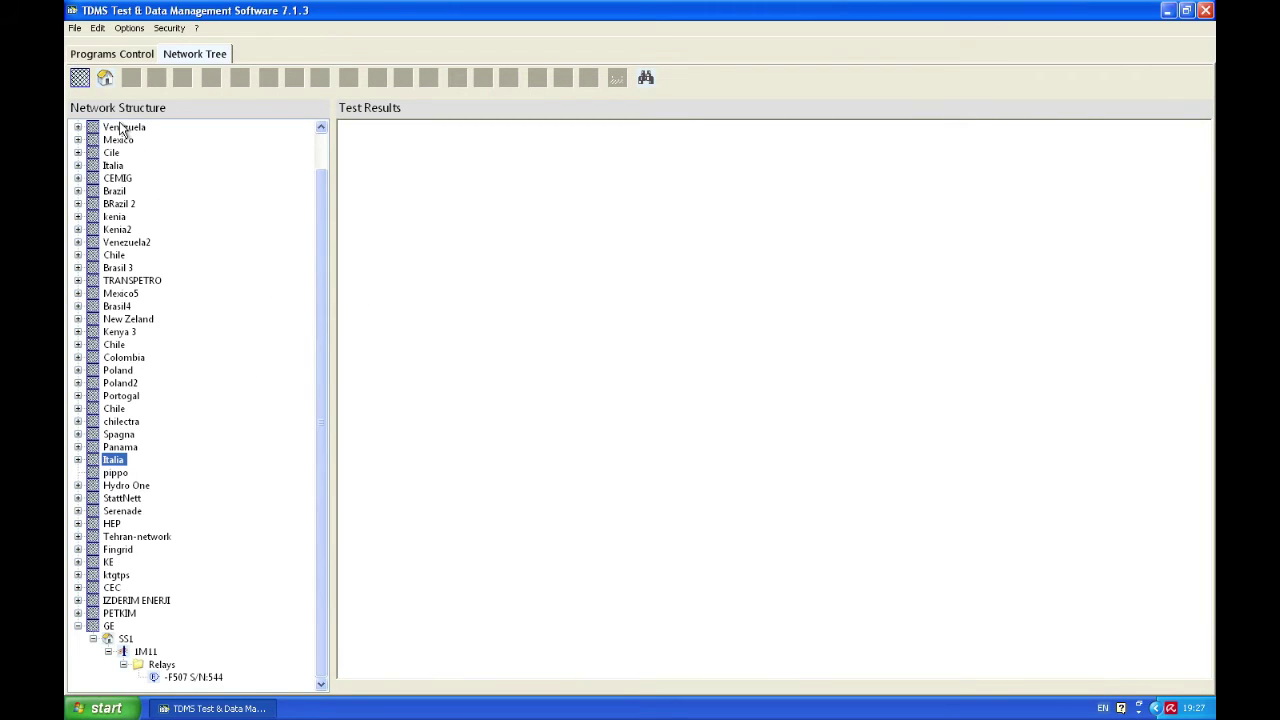
click(106, 56)
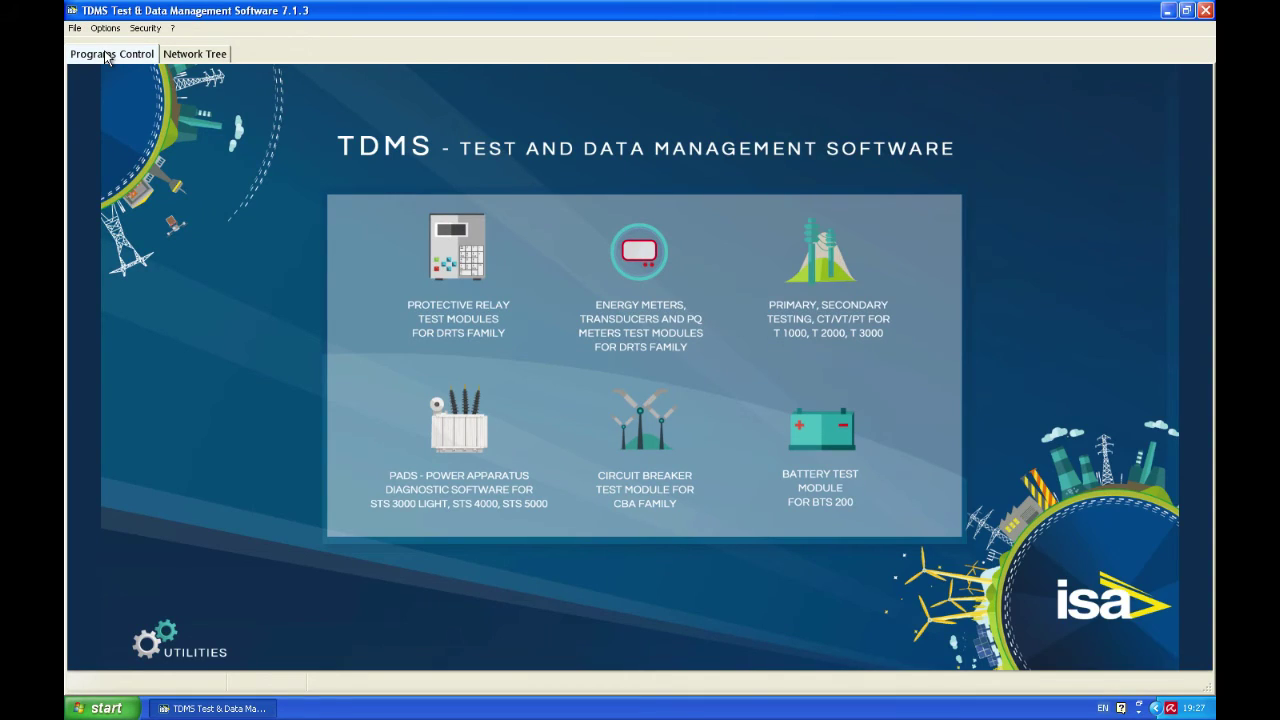